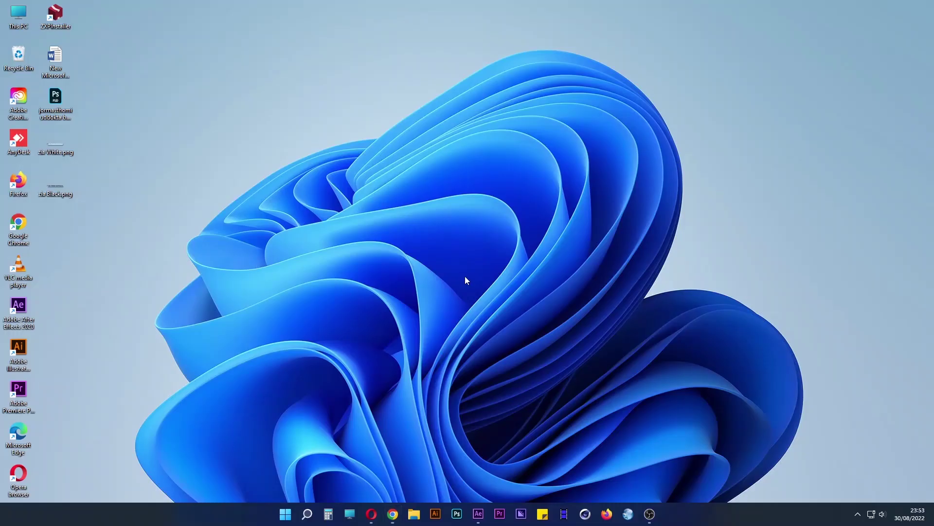
Restore After Effects and type 'Try This' as a new text layer in the composition.
right_click(466, 276)
click(483, 318)
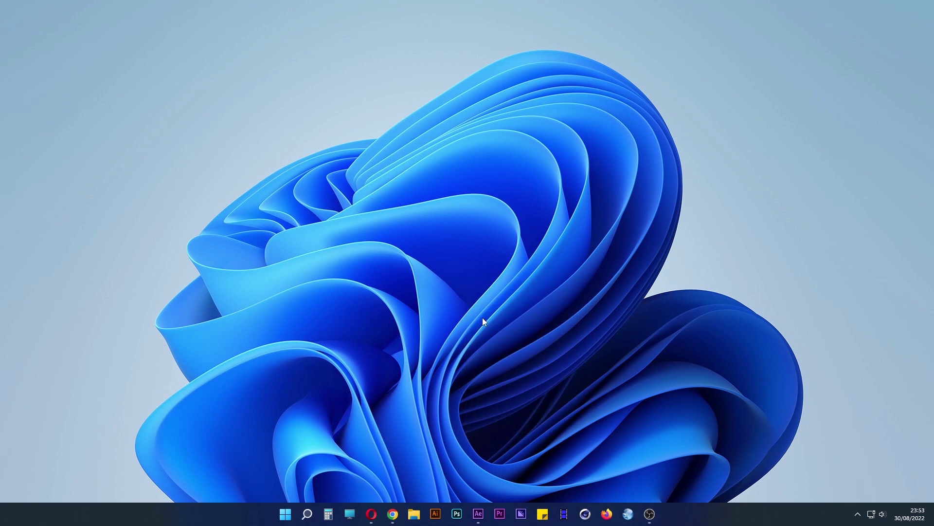
click(477, 517)
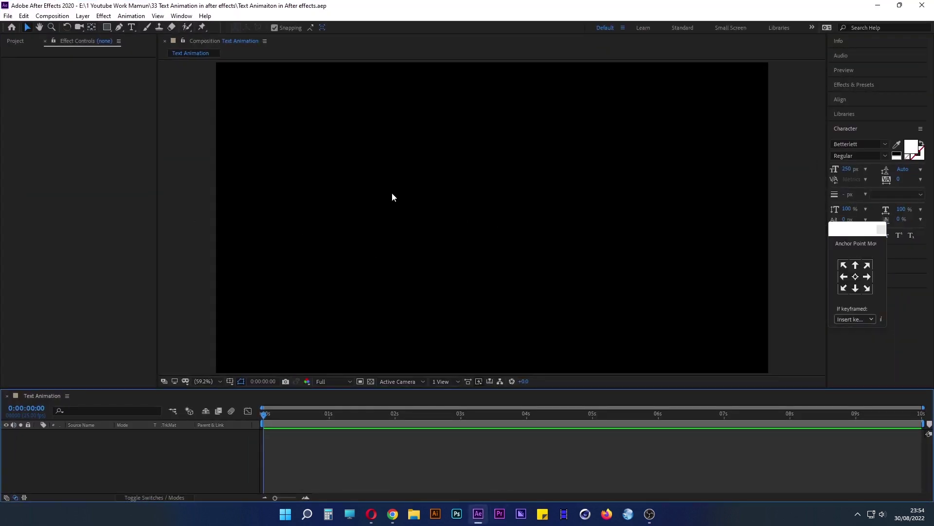
click(131, 28)
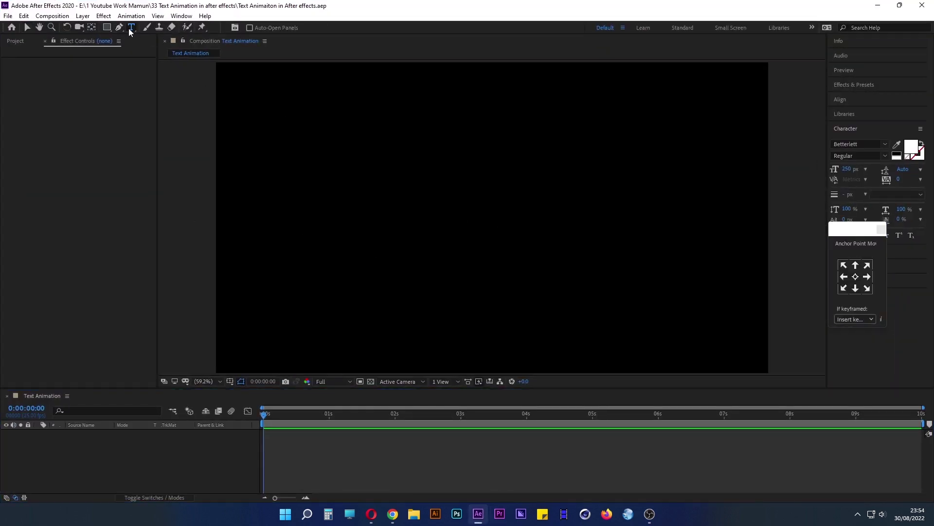
click(384, 193)
text(T)
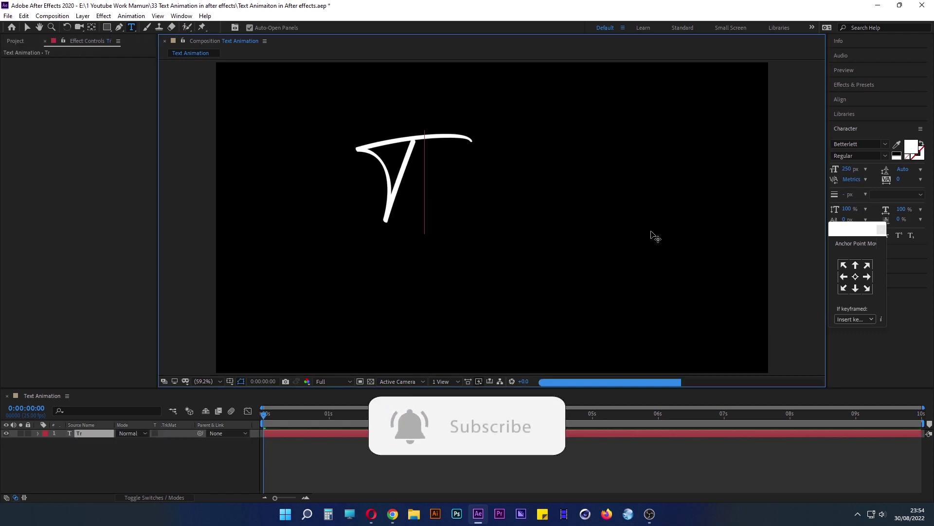
text(ry This)
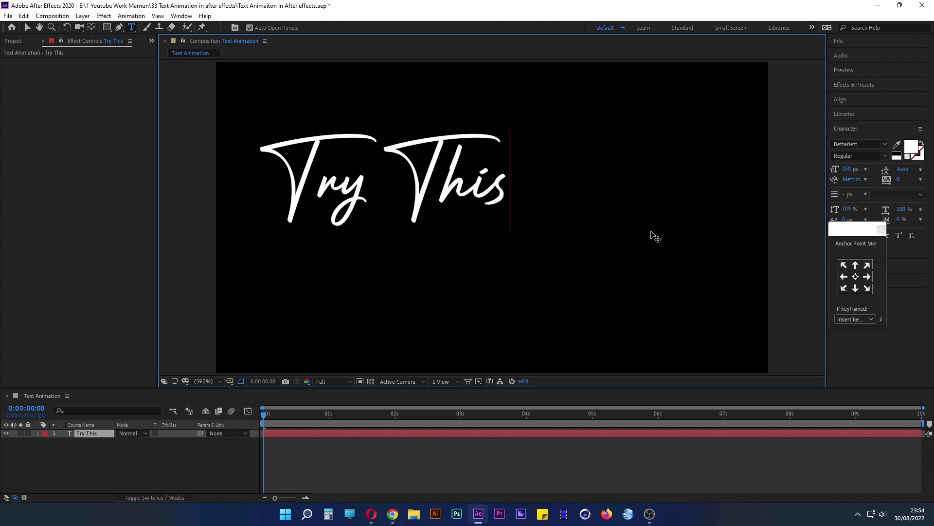
click(28, 29)
Centre the Try This anchor point and align the text to the composition centre.
drag(393, 176, 522, 213)
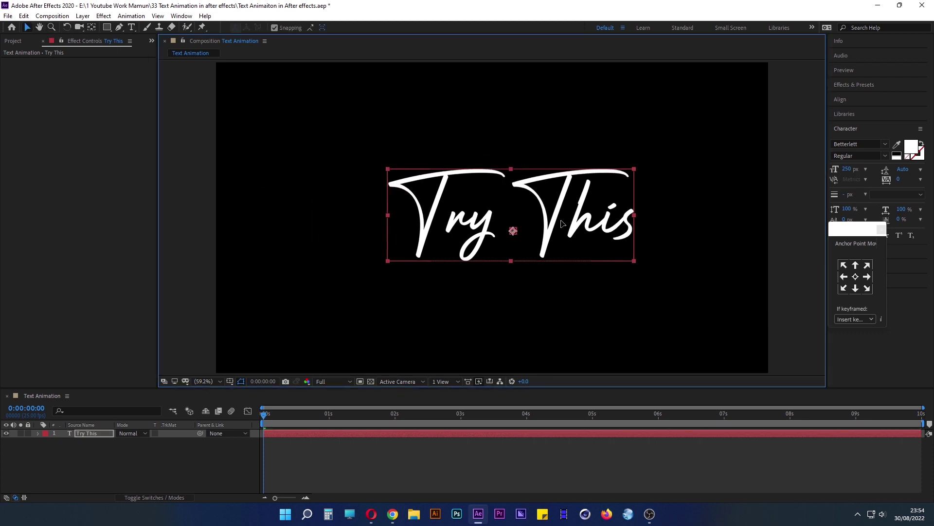
click(859, 281)
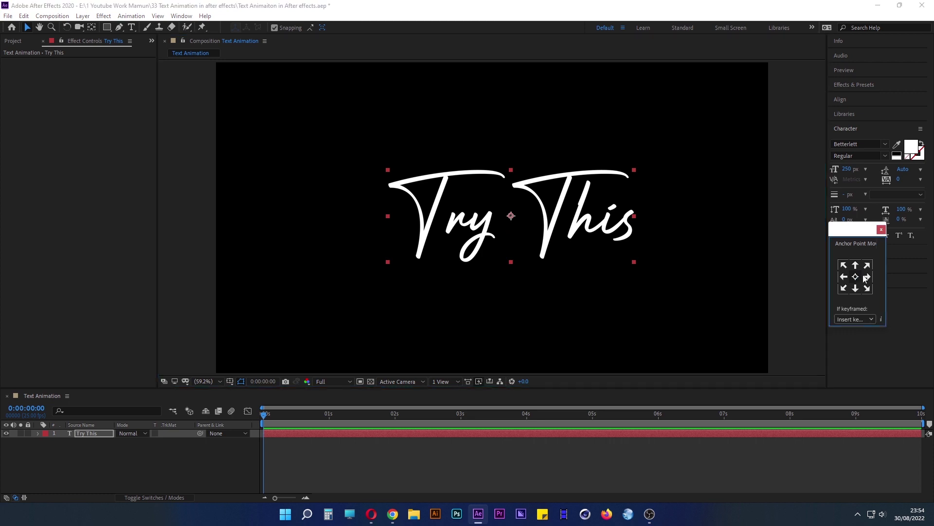
click(848, 100)
click(854, 125)
click(901, 124)
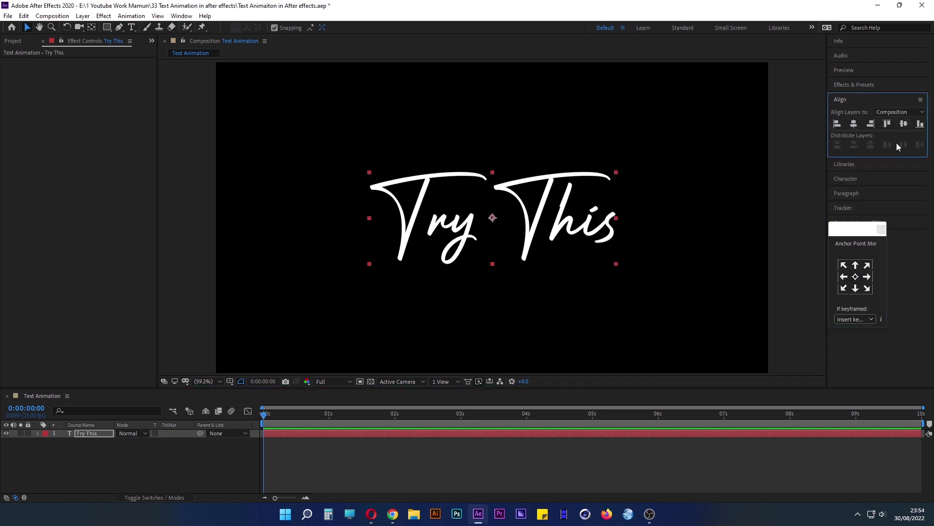
Check the character settings, then reselect the Try This layer in the timeline.
click(846, 179)
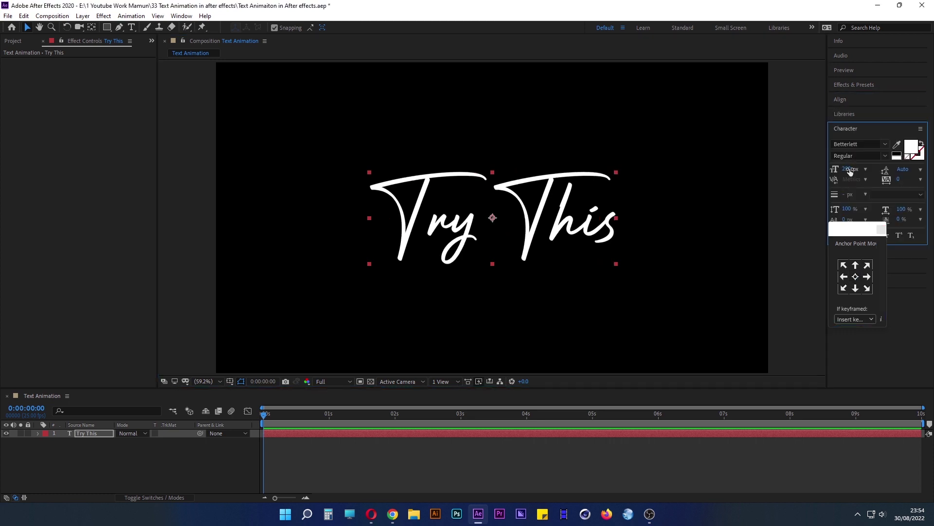
click(592, 278)
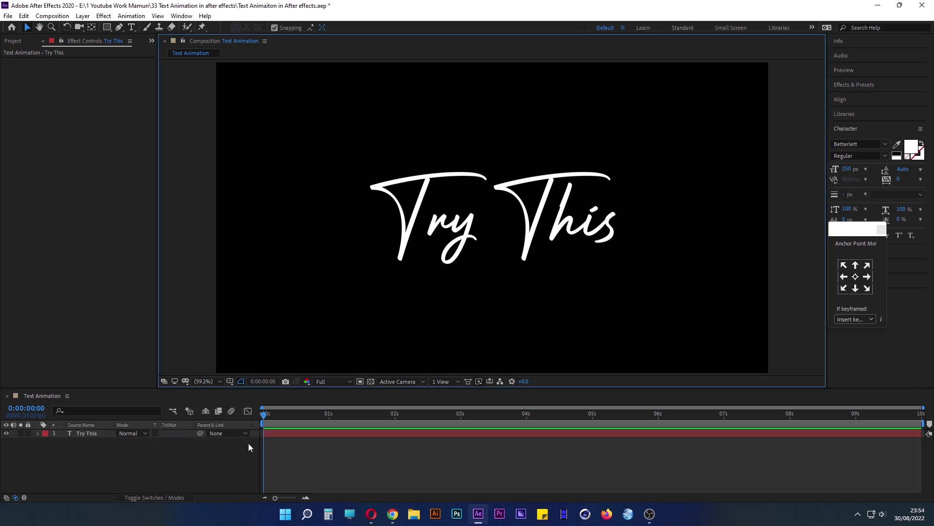
click(191, 459)
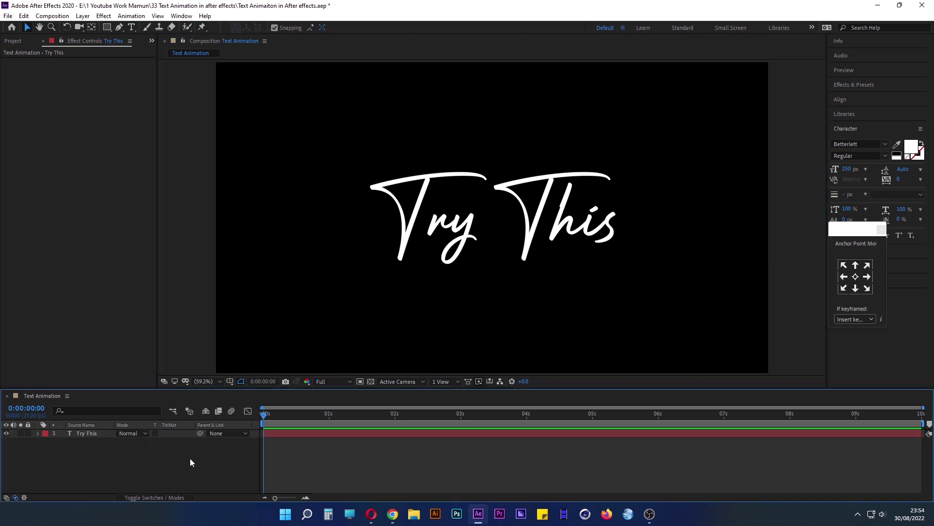
click(89, 434)
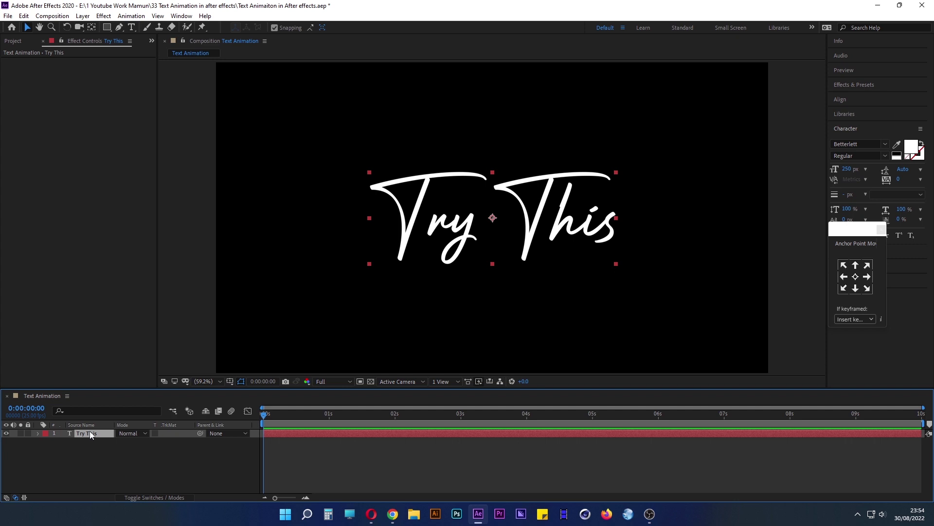
Look through the timeline context menu and Layer menu for the new-layer options.
right_click(96, 450)
mouse_move(146, 340)
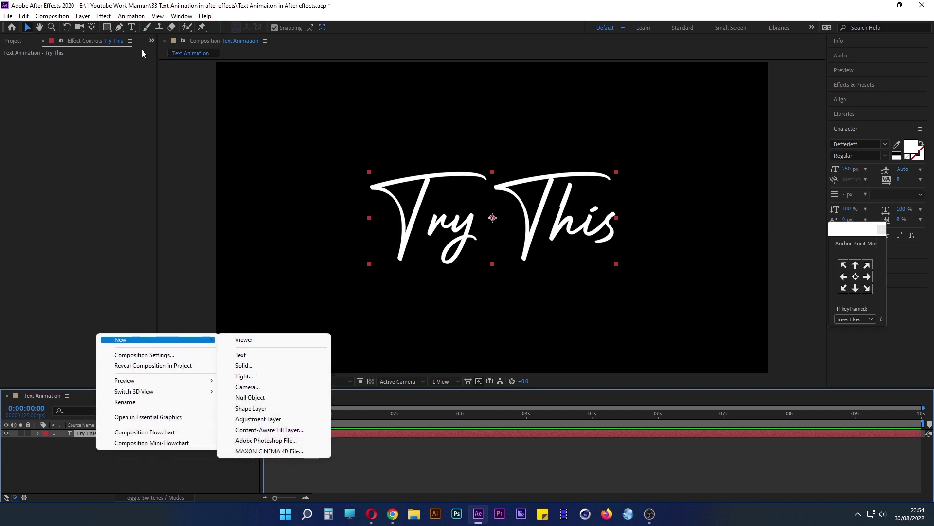
click(86, 16)
mouse_move(91, 27)
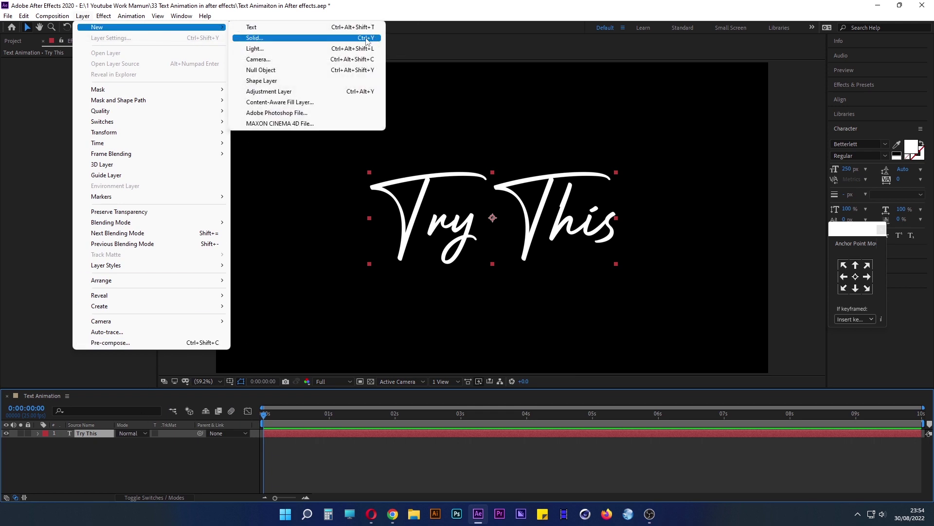
click(170, 460)
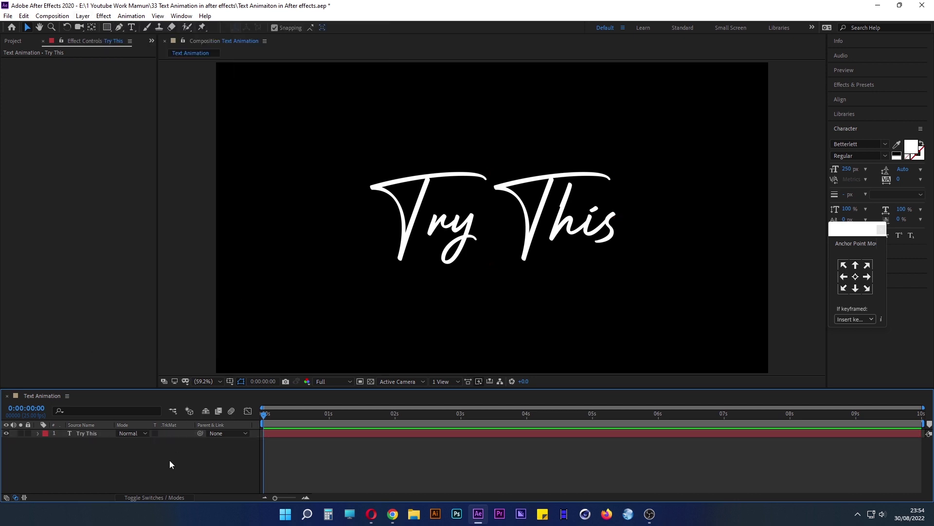
Create a new solid named 'Saber 1' from the timeline's New menu.
right_click(170, 460)
mouse_move(285, 352)
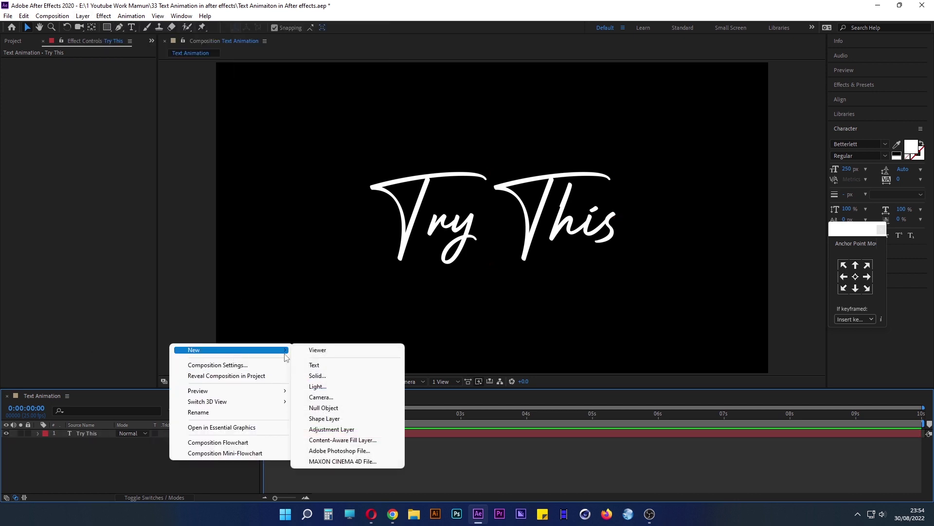
click(321, 379)
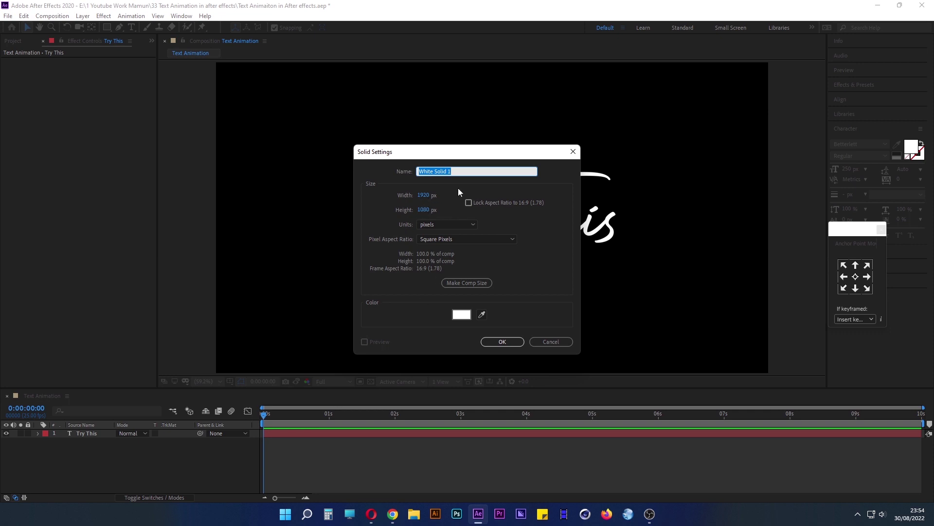
text(Saber )
text(1)
key(Return)
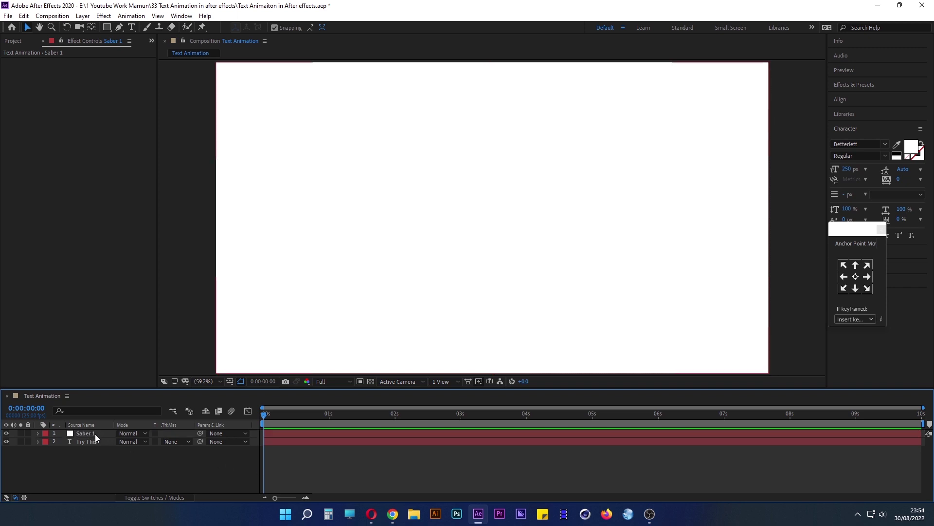
Search 'saber' in Effects & Presets and drop the Saber effect onto Saber 1.
click(95, 434)
click(867, 87)
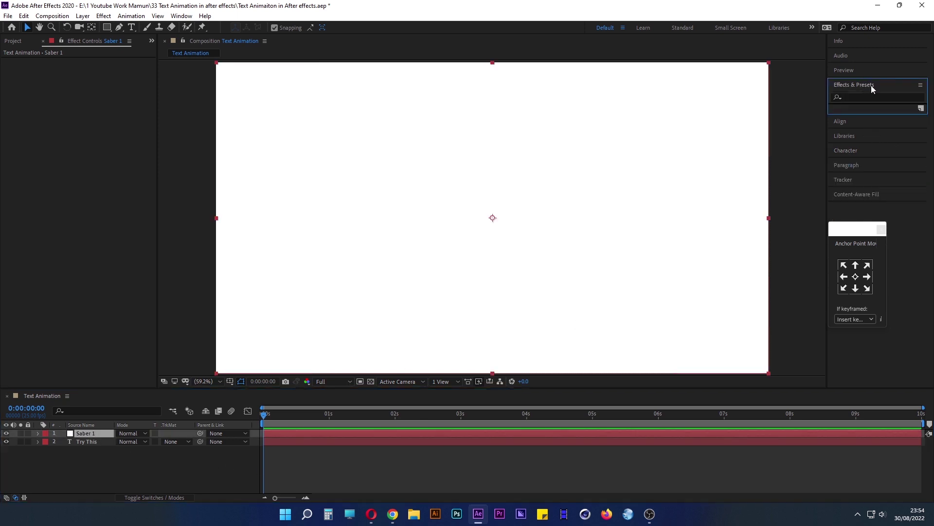
click(866, 97)
text(saber)
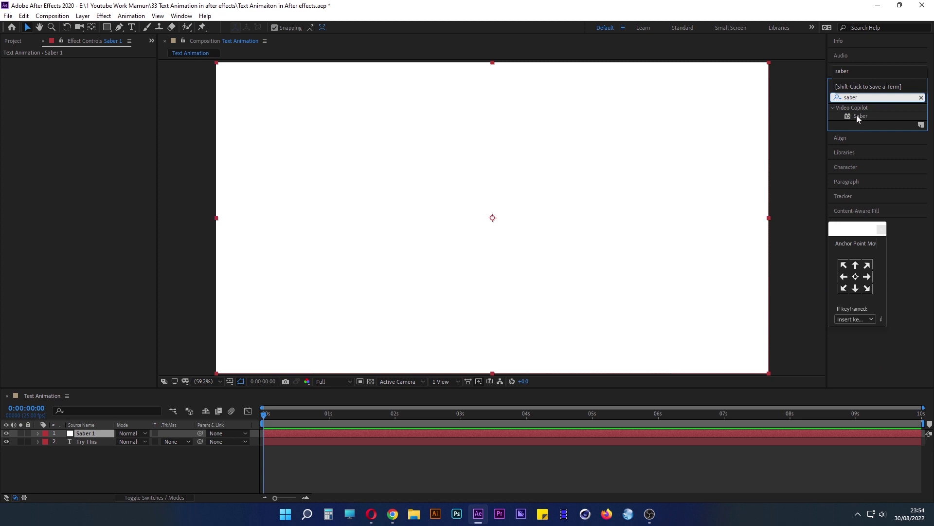
drag(856, 116, 282, 432)
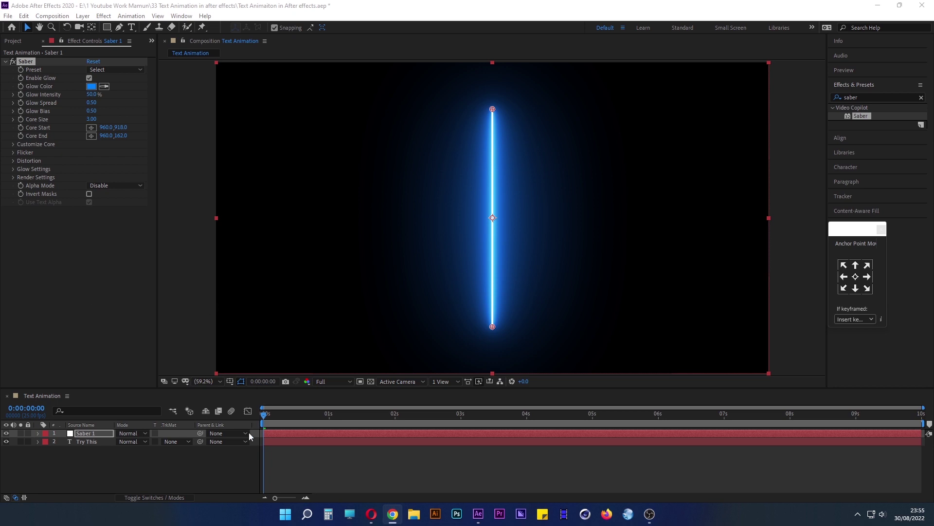
Deselect and reselect layers, ending with Saber 1 selected to show its effect controls.
click(220, 472)
click(84, 440)
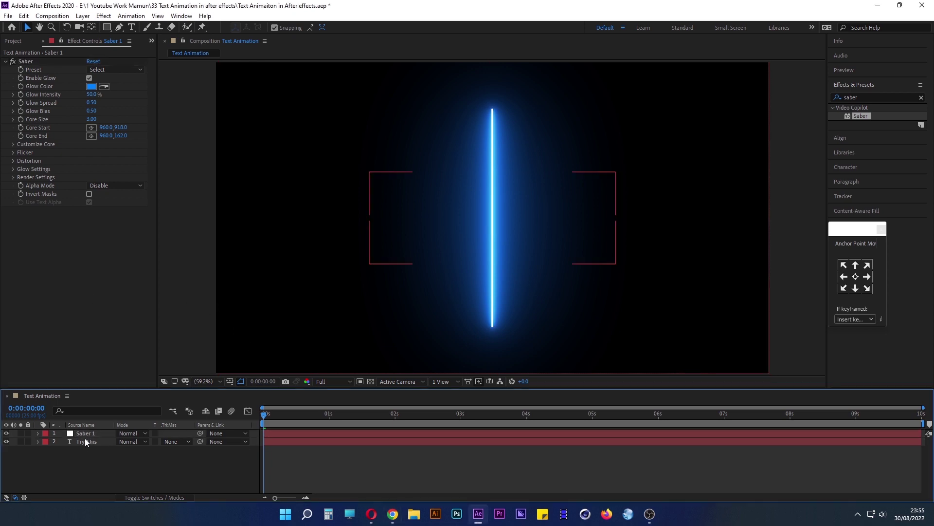
click(169, 471)
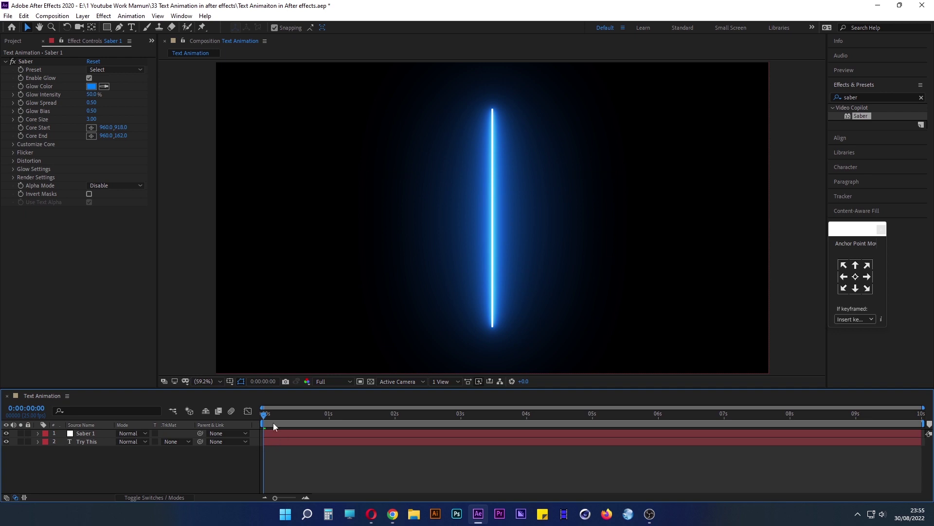
click(93, 435)
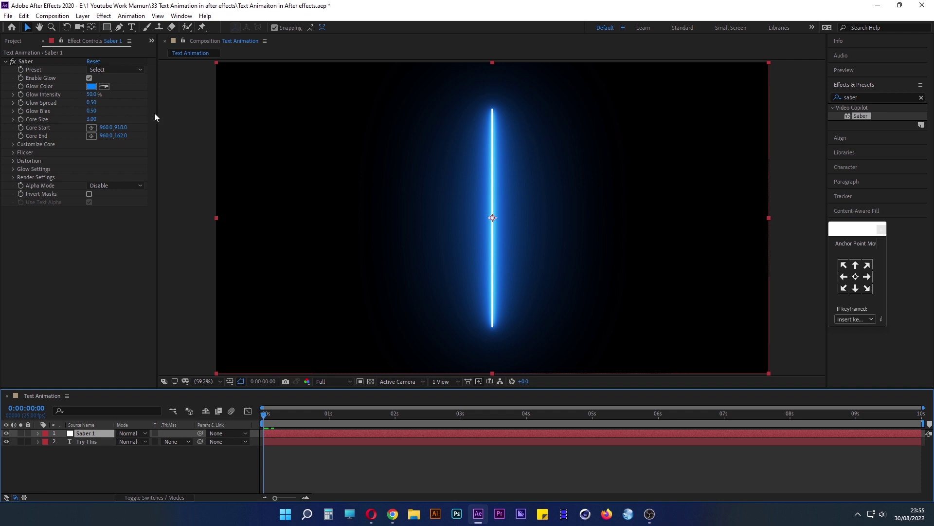
Browse Saber presets without choosing, then expand Customize Core and reopen the Core Type dropdown.
click(94, 69)
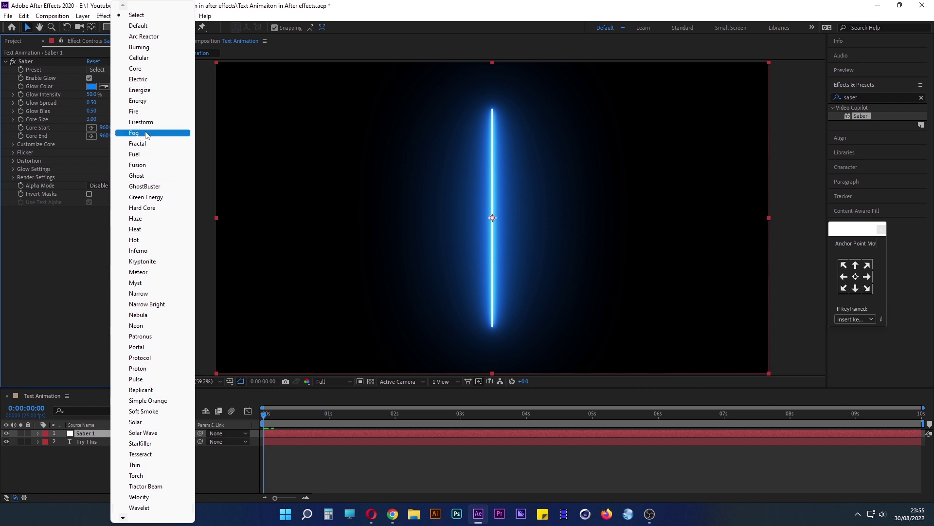
click(102, 277)
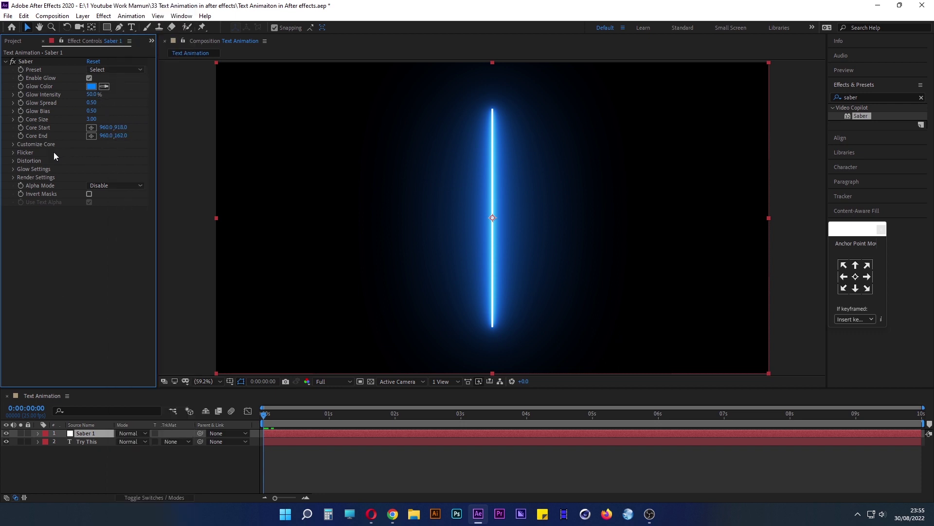
click(12, 144)
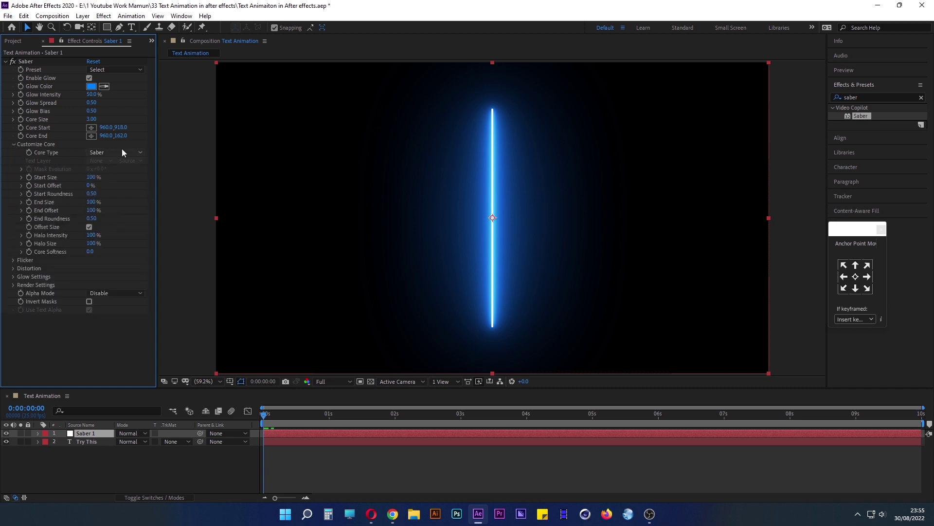
click(104, 152)
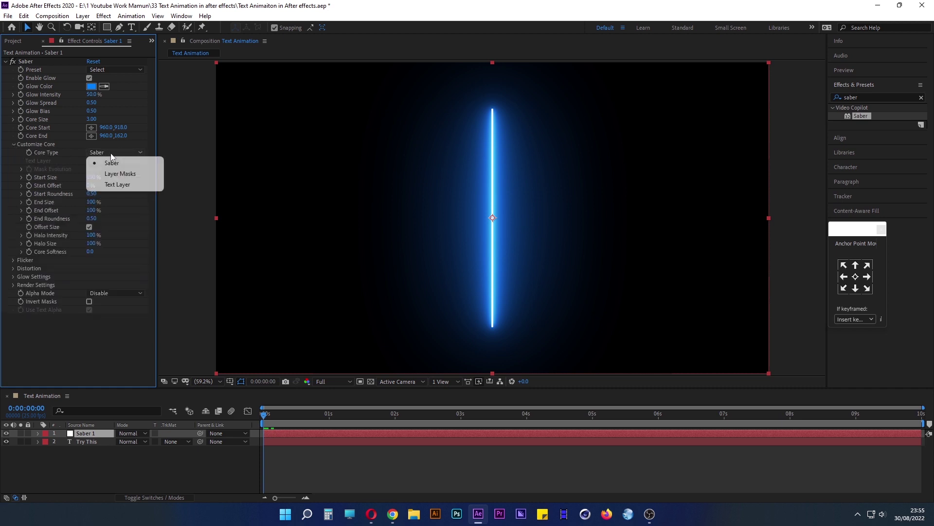
click(117, 188)
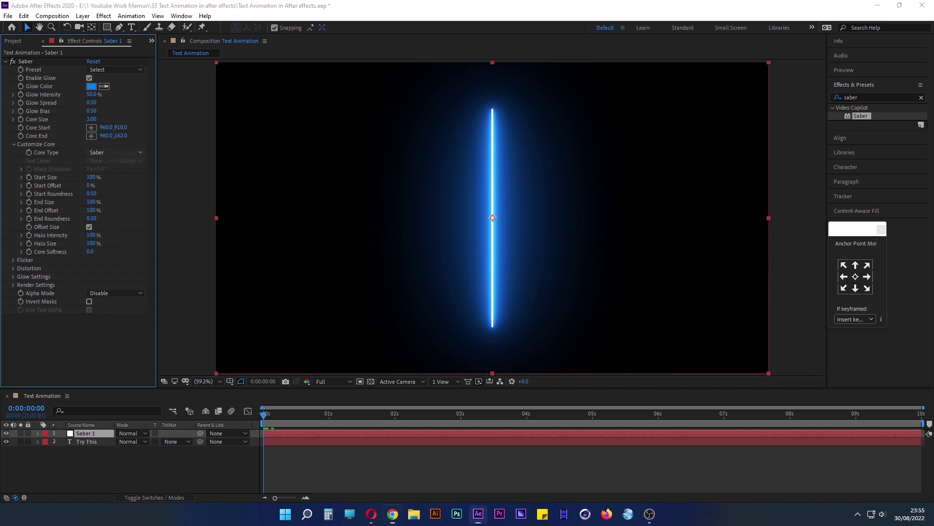
click(114, 152)
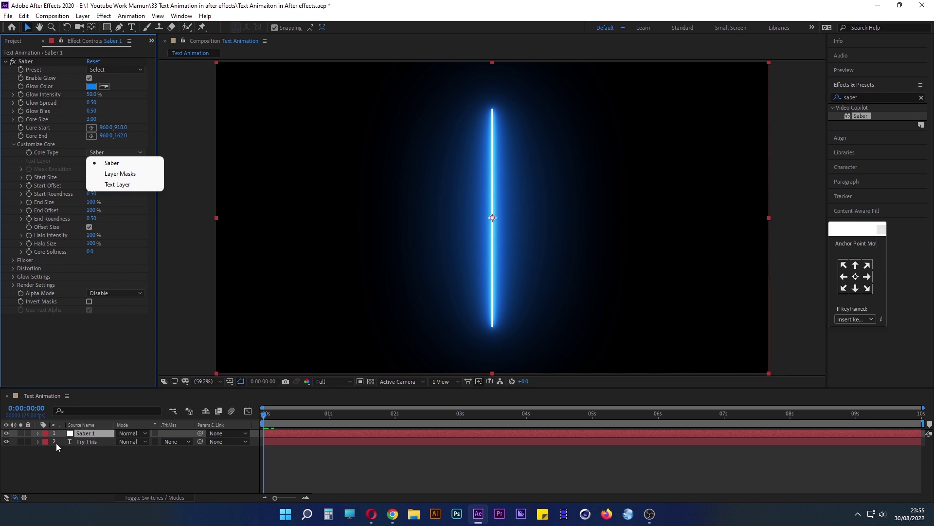
Switch the saber core to follow the text layer '2. Try This'.
click(117, 184)
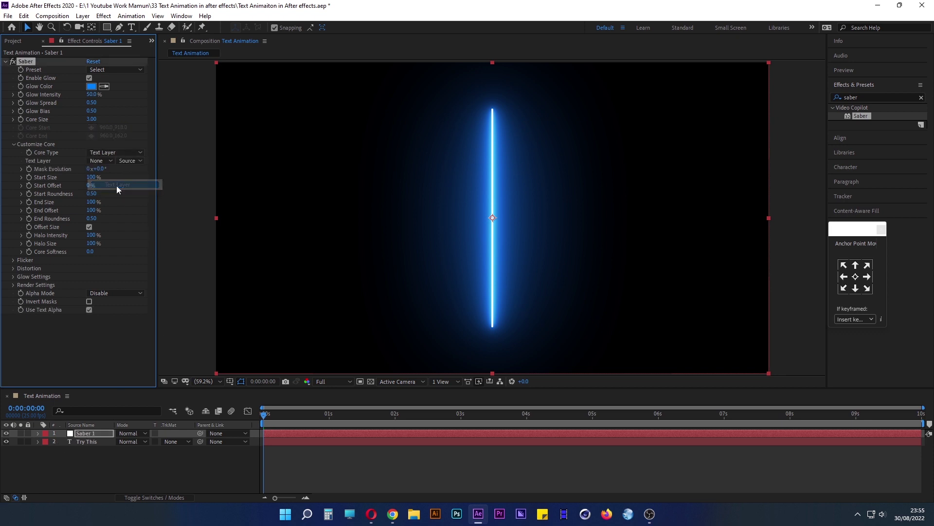
click(101, 162)
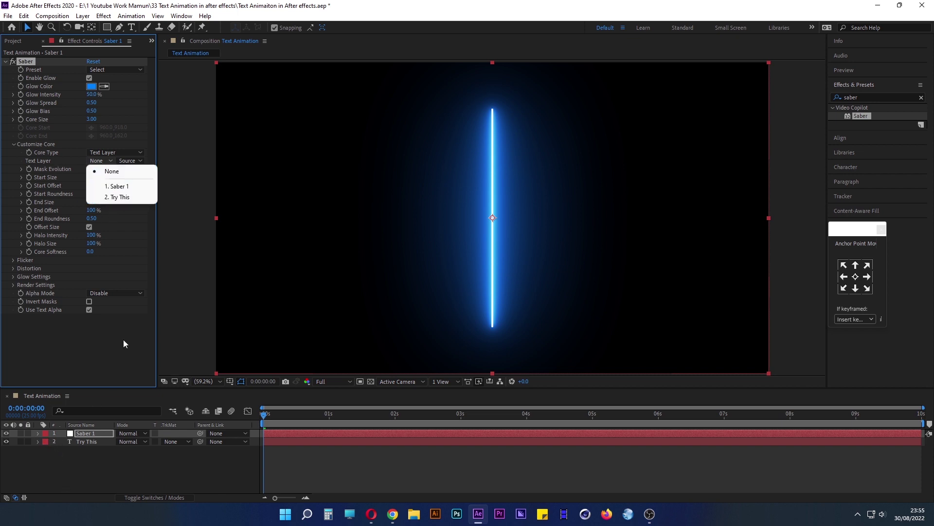
click(117, 197)
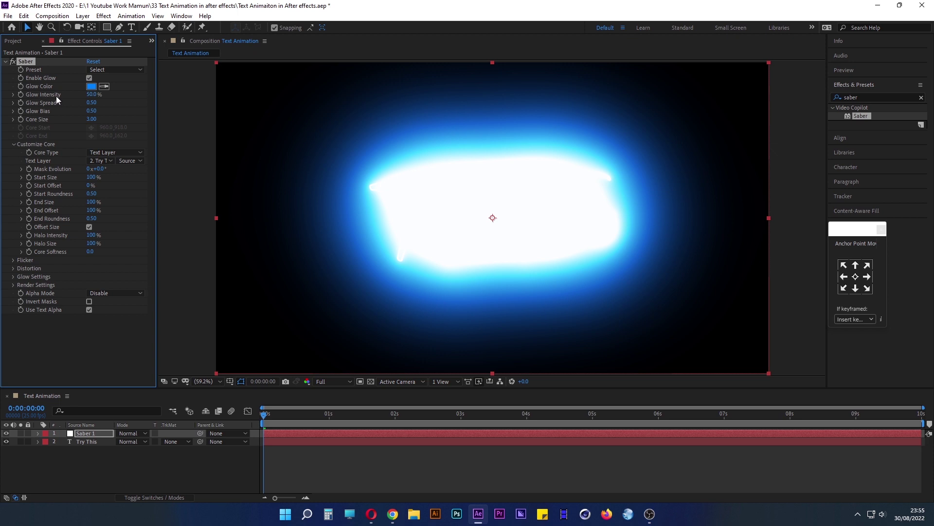
Set Saber's Glow Intensity to 20%.
click(90, 95)
text(30)
key(Return)
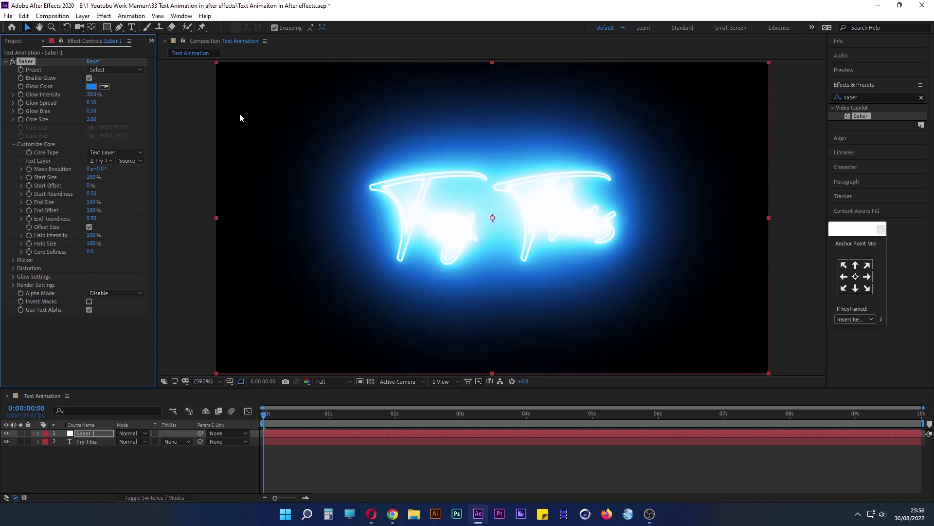
click(92, 94)
text(20)
key(Return)
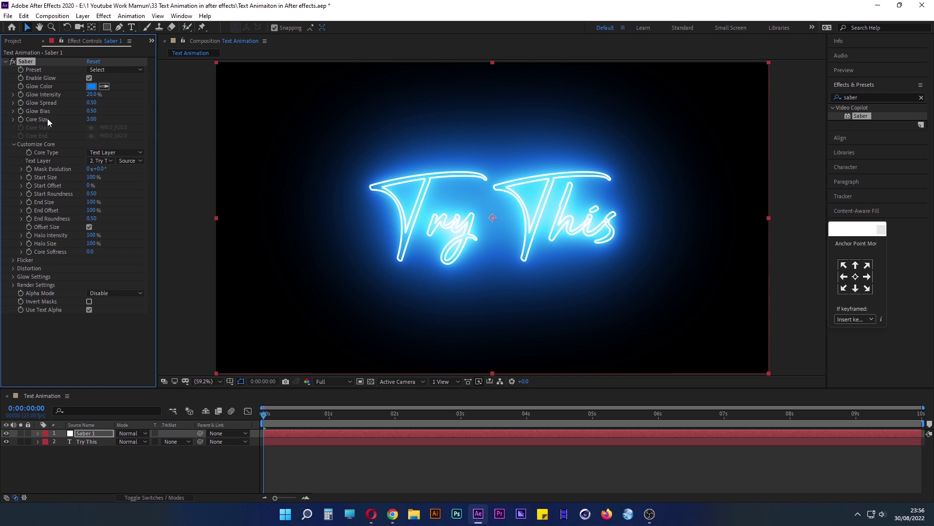
Set Saber's Core Size to 1.30.
click(91, 118)
text(1)
key(Return)
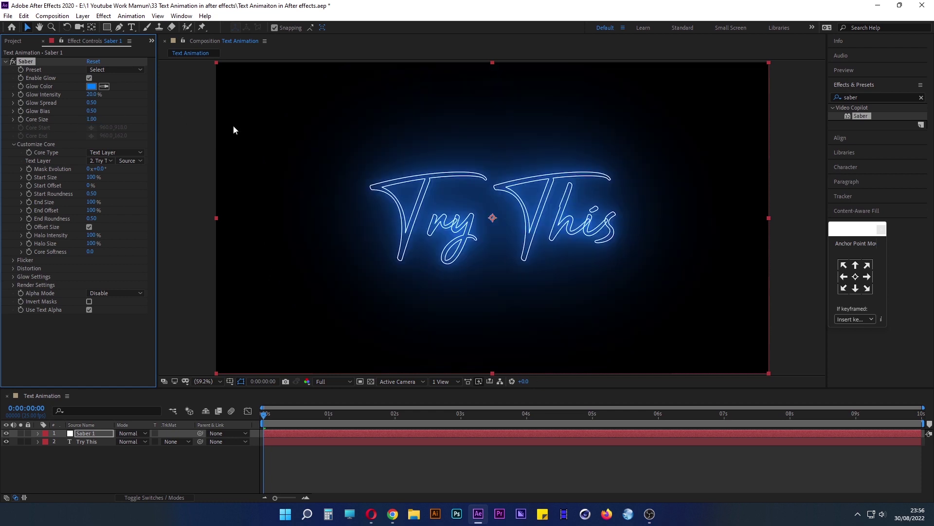
click(95, 120)
text(1)
text(.3)
key(Return)
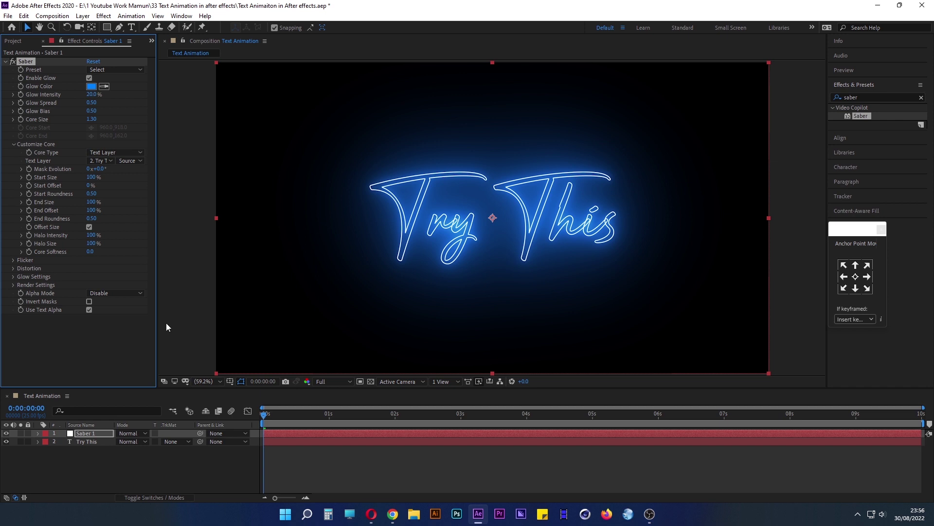
Set End Size to 0% and Start Offset to 100%, hiding the neon text at frame 0.
click(193, 459)
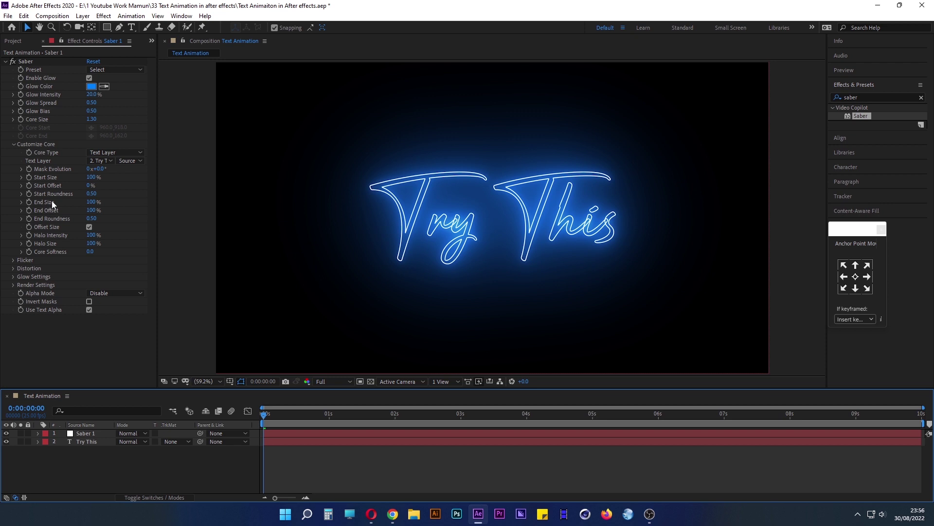
drag(90, 204, 43, 204)
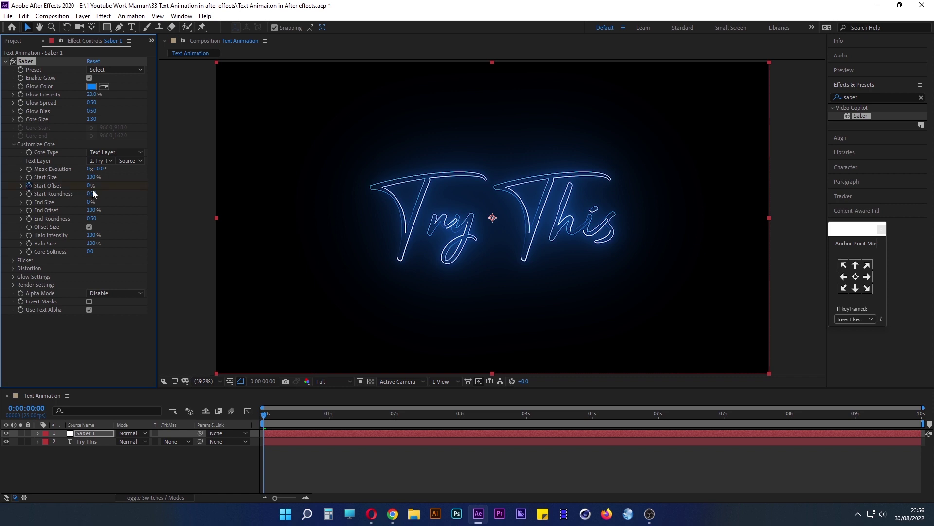
mouse_move(90, 185)
mouse_down()
mouse_move(149, 187)
mouse_move(51, 186)
mouse_move(131, 190)
mouse_up()
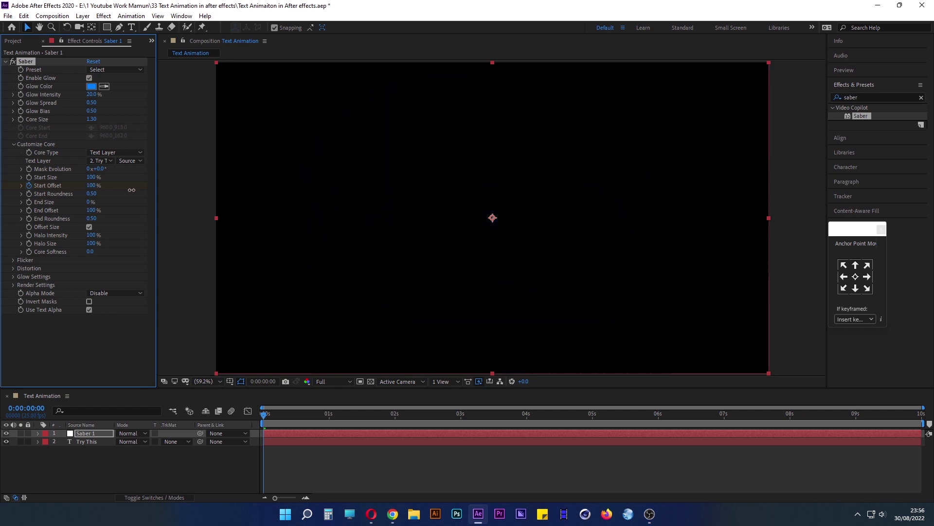
key(alt+Tab)
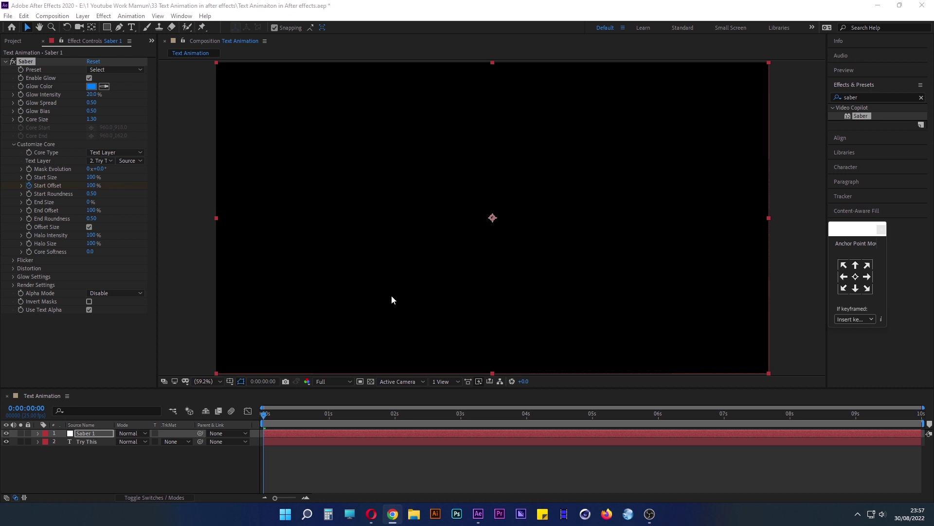
click(265, 411)
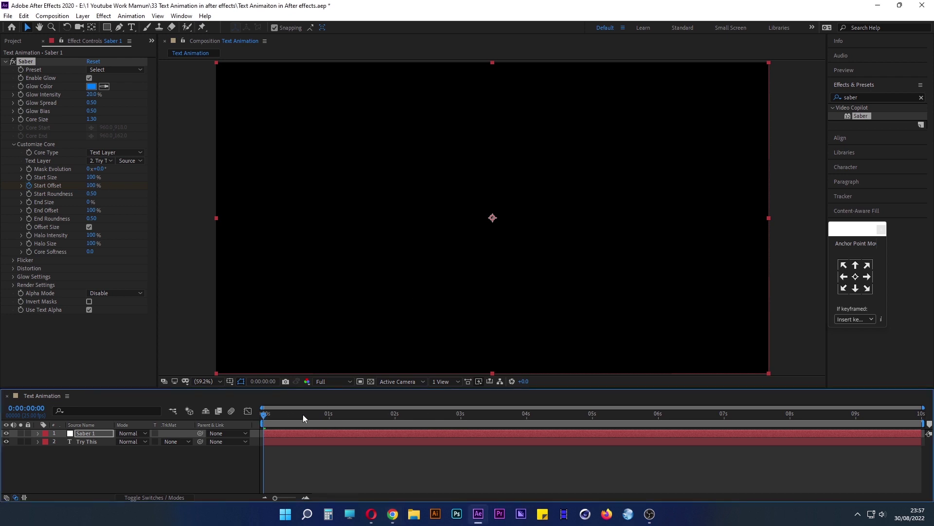
Move to 0:00:03:00 and enter a Start Offset of 0%.
mouse_move(265, 422)
mouse_down()
mouse_move(502, 428)
mouse_move(459, 437)
mouse_up()
click(91, 186)
text(0)
key(Return)
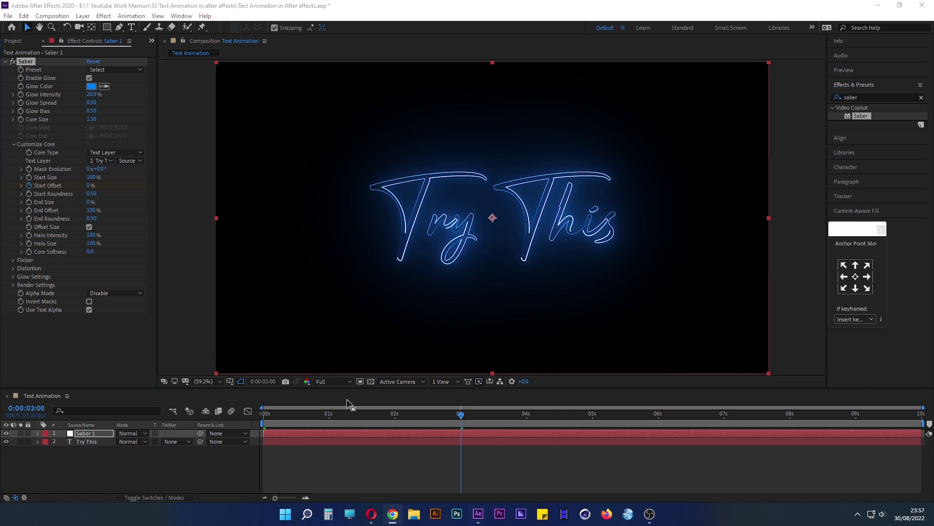
click(394, 414)
Preview the draw-on from the start, then lower End Offset at 3 seconds.
drag(389, 415, 253, 423)
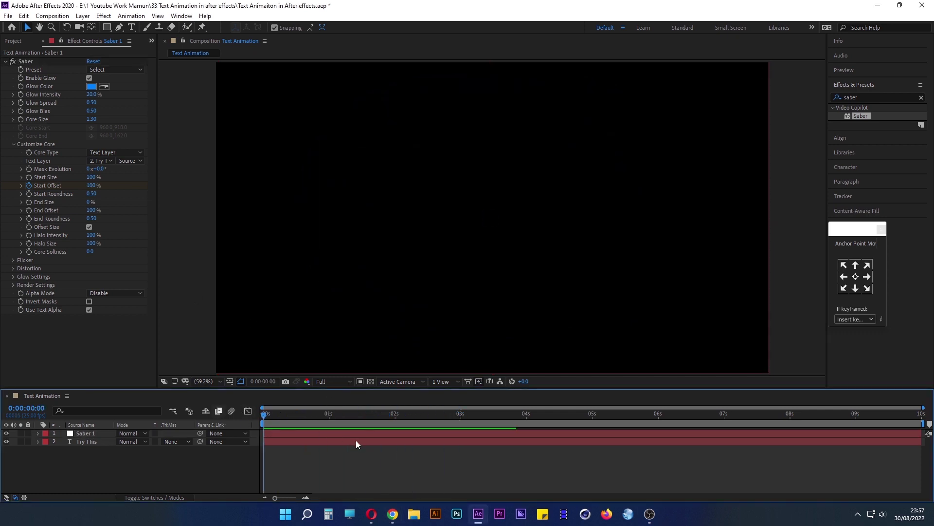
key(space)
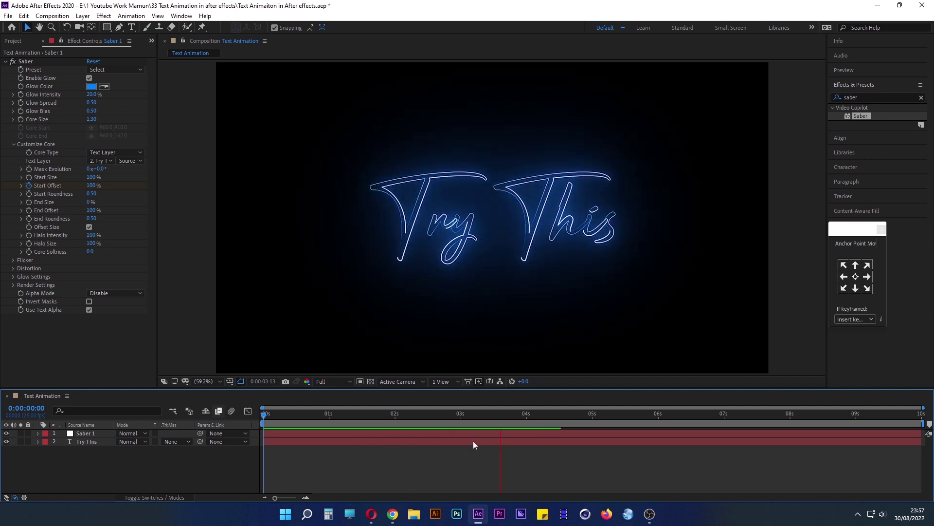
drag(497, 415, 461, 421)
drag(91, 210, 29, 210)
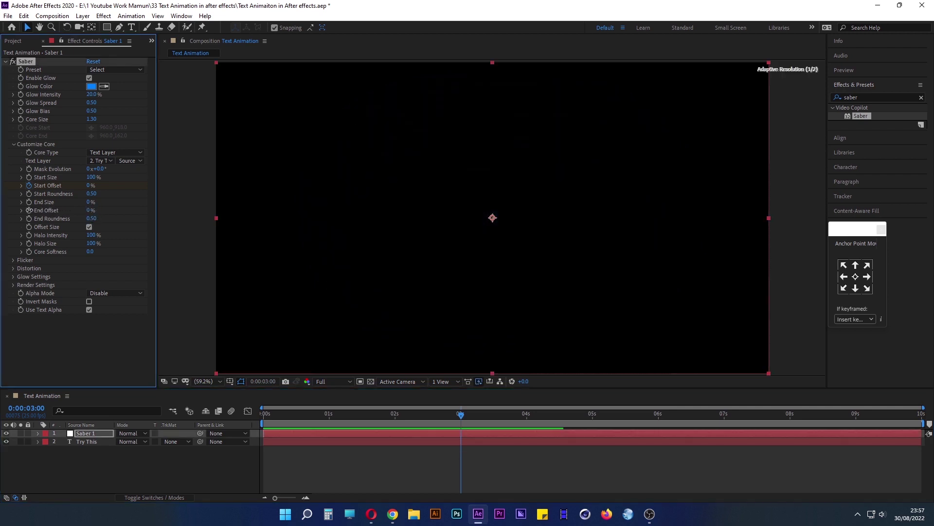
At 1 second set Start Offset to 67% and End Offset to 100%, then preview.
drag(398, 413, 327, 422)
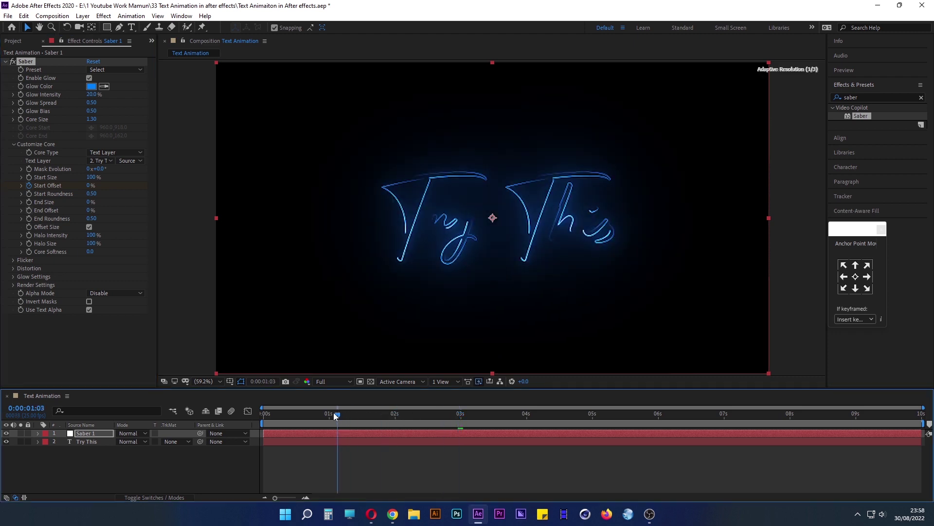
drag(90, 185, 123, 185)
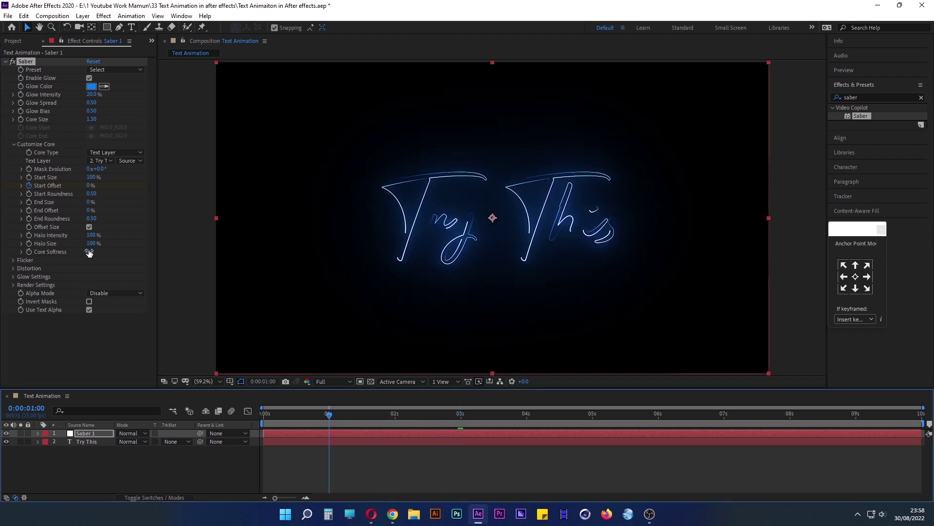
drag(88, 211, 165, 214)
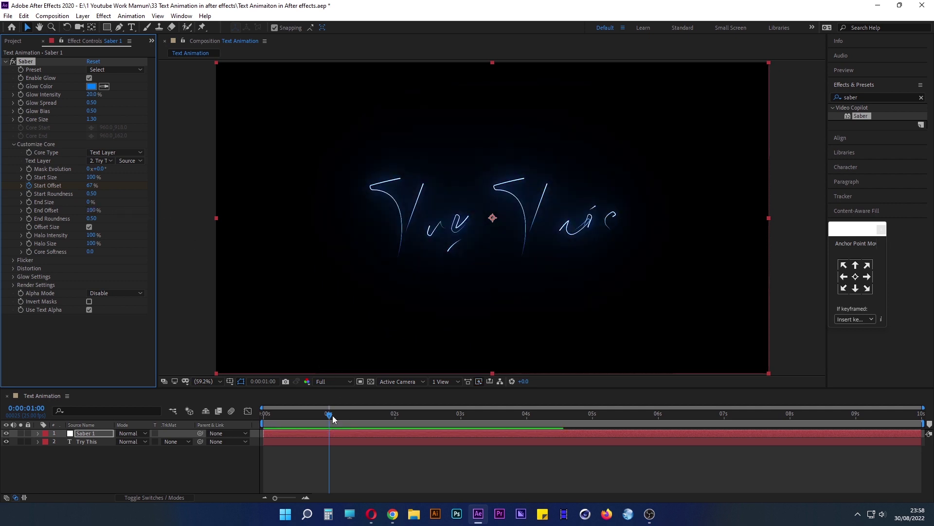
drag(332, 415, 244, 423)
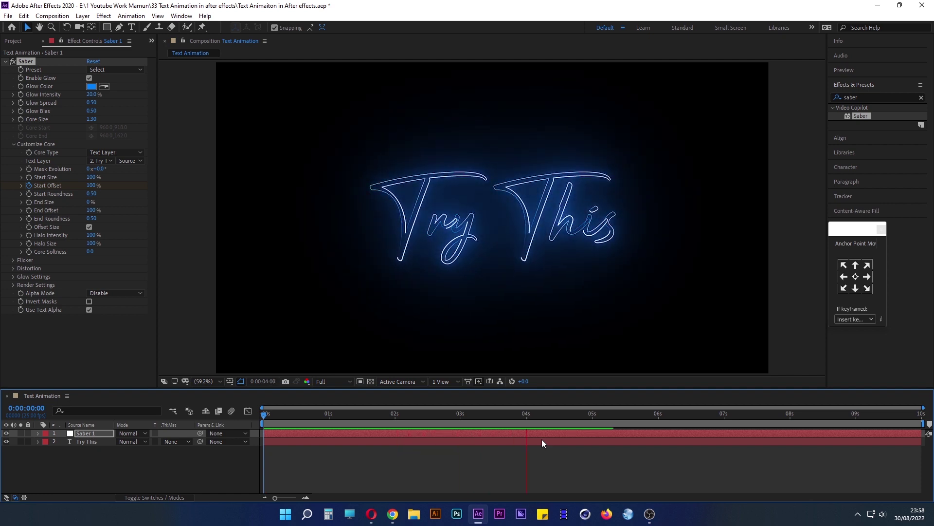
key(space)
mouse_move(578, 416)
mouse_down()
mouse_move(253, 419)
mouse_move(329, 422)
mouse_up()
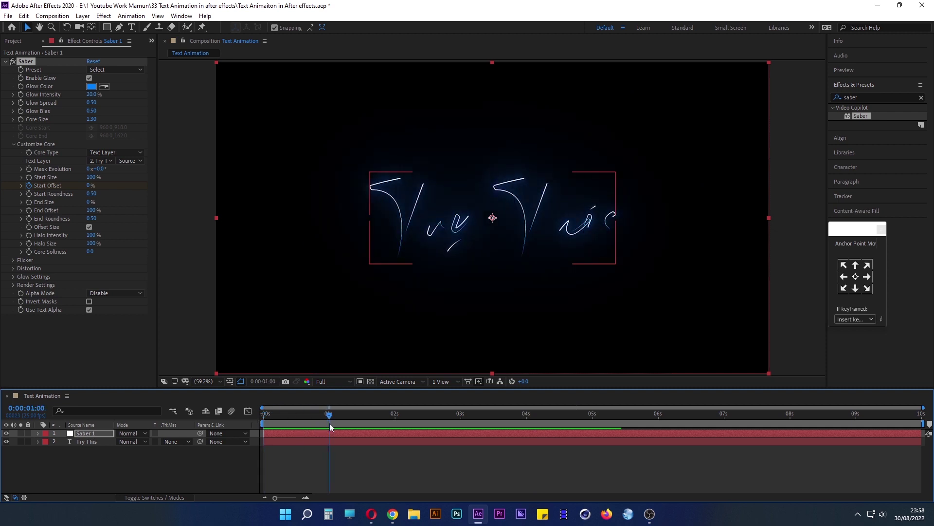
Add End Offset keyframes of 0% at 0:00:01:00 and 100% at 0:00:03:00.
click(30, 210)
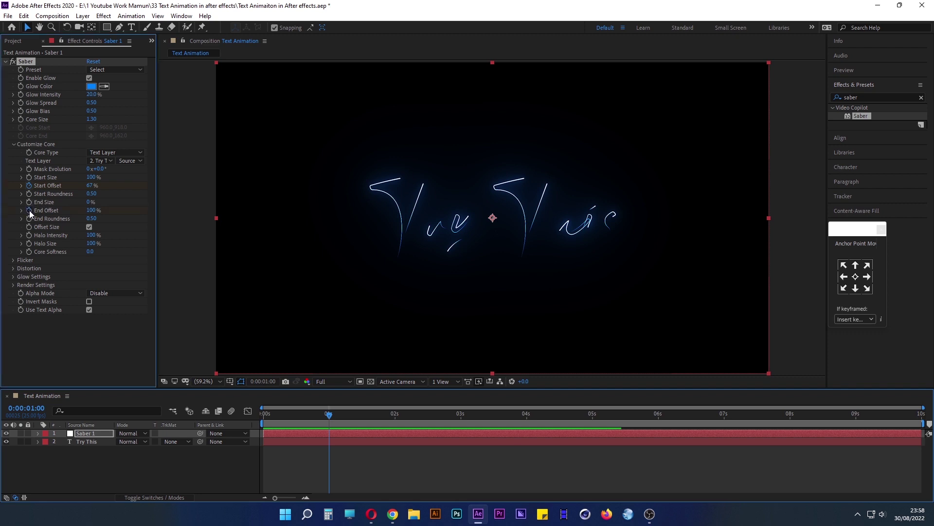
drag(91, 210, 73, 211)
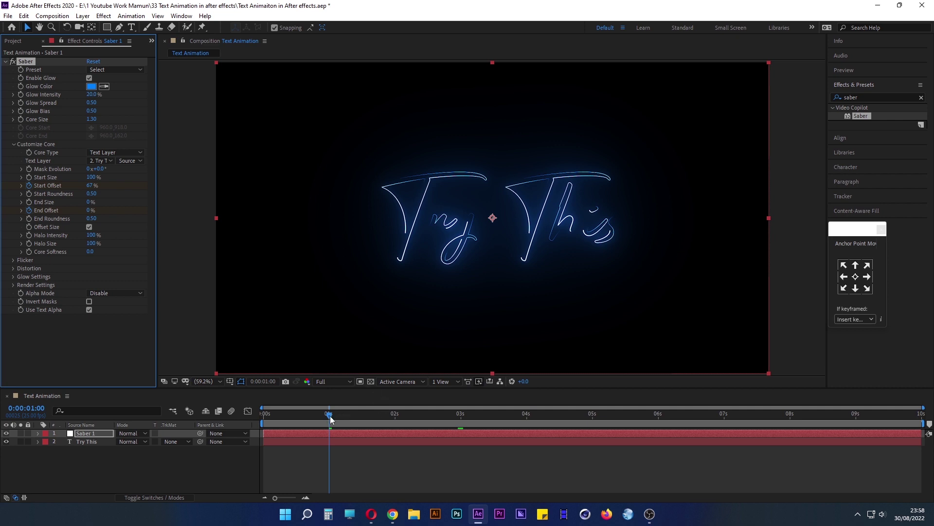
drag(329, 416, 462, 436)
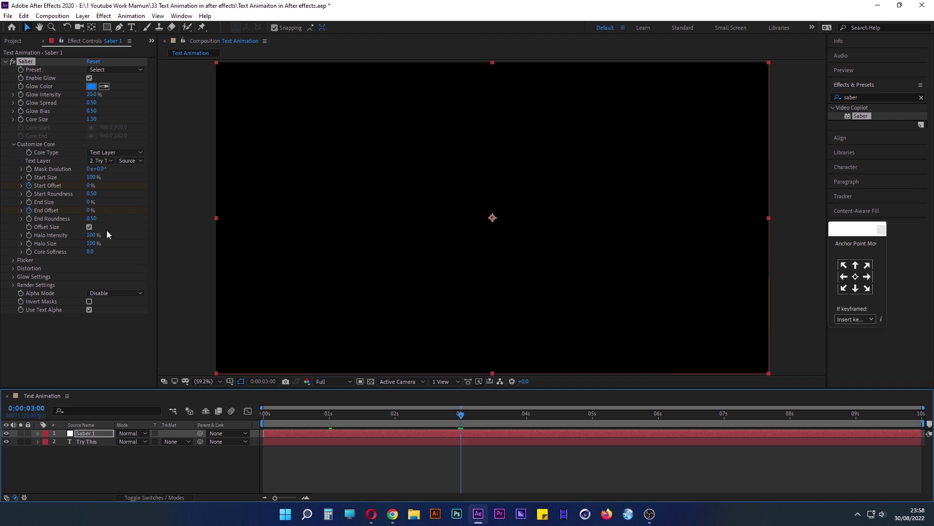
drag(88, 212, 146, 213)
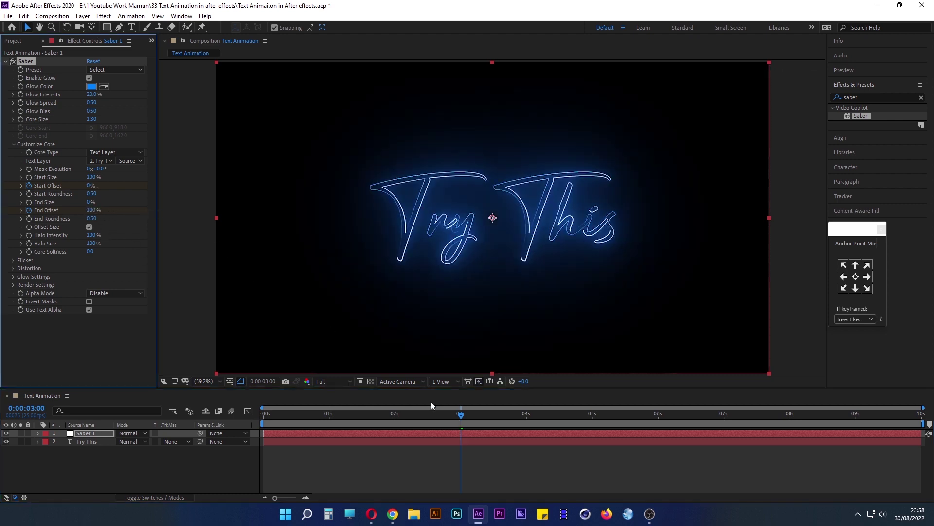
Reveal keyframes with U, time-reverse the selected End Offset keyframes, and preview.
key(u)
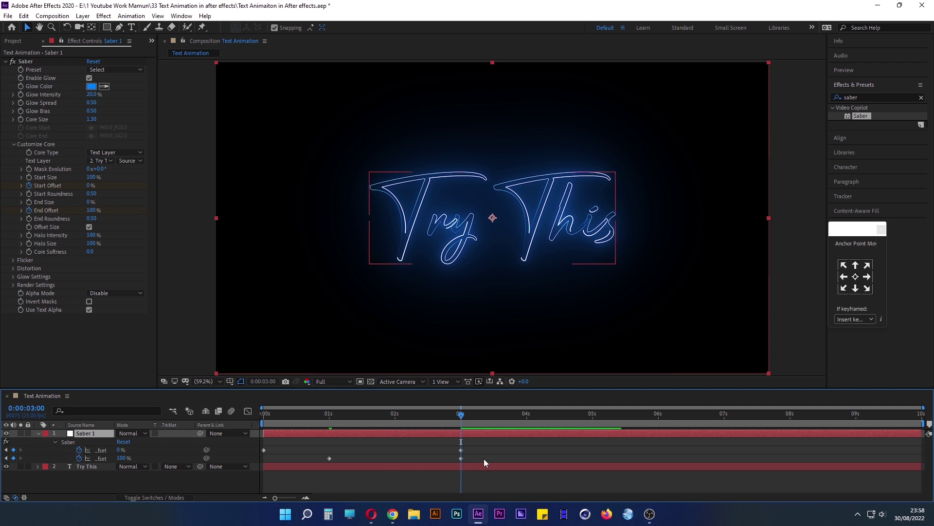
click(486, 456)
click(329, 458)
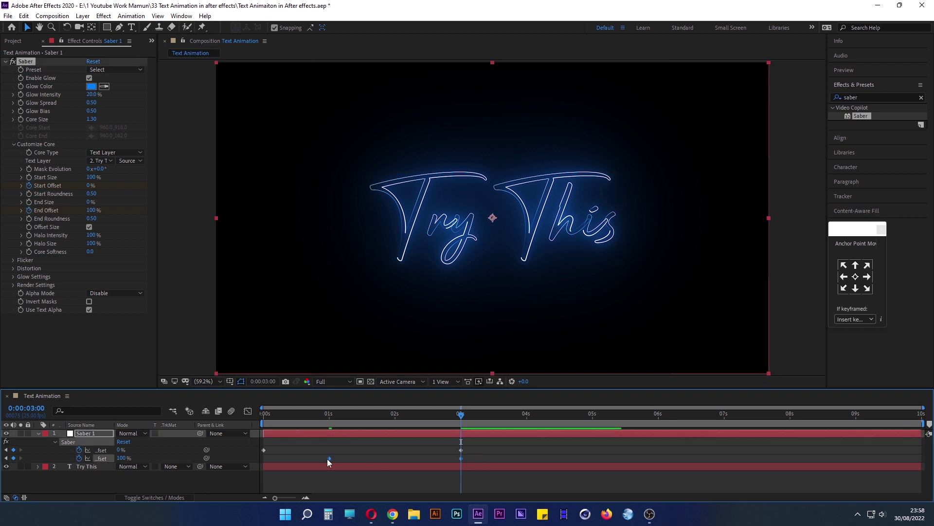
right_click(327, 458)
mouse_move(380, 451)
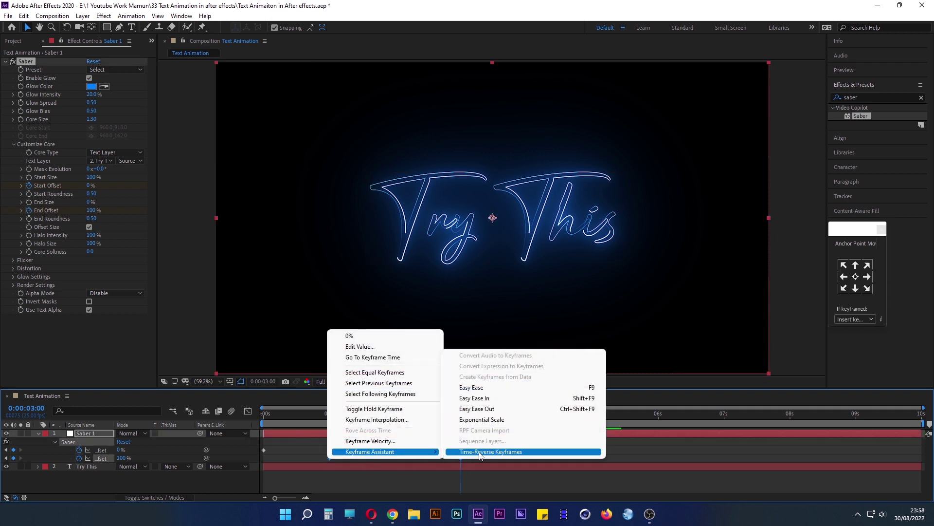
click(480, 451)
drag(461, 413, 246, 416)
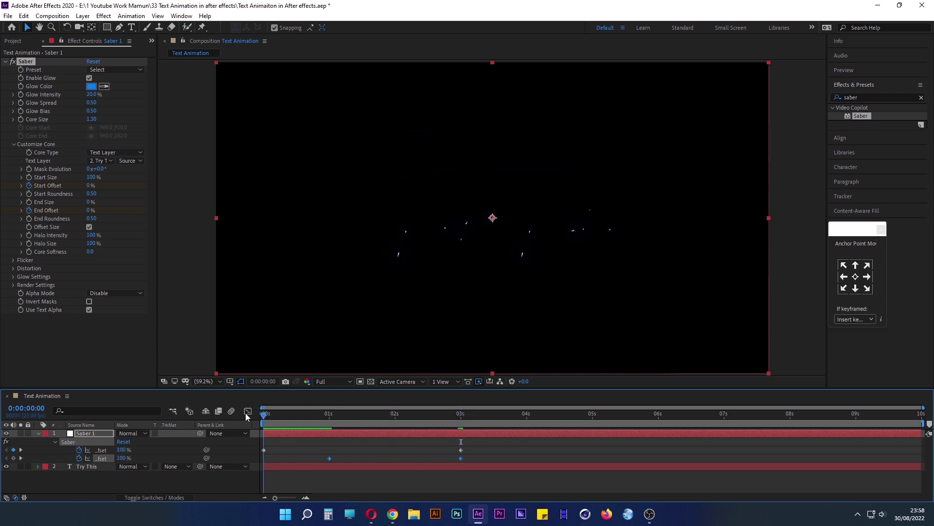
key(space)
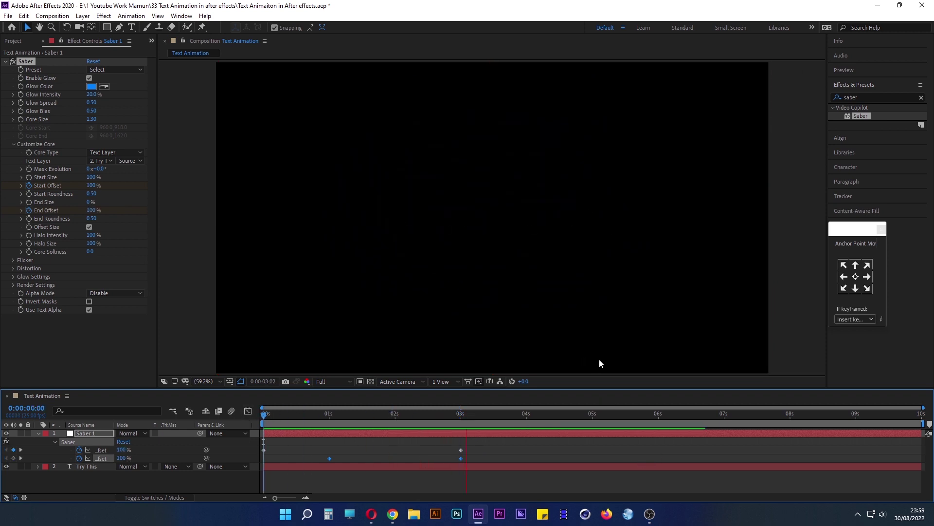
Raise Core Size to 2 and preview the animation, stopping at 0:00:03:11.
drag(493, 411, 339, 406)
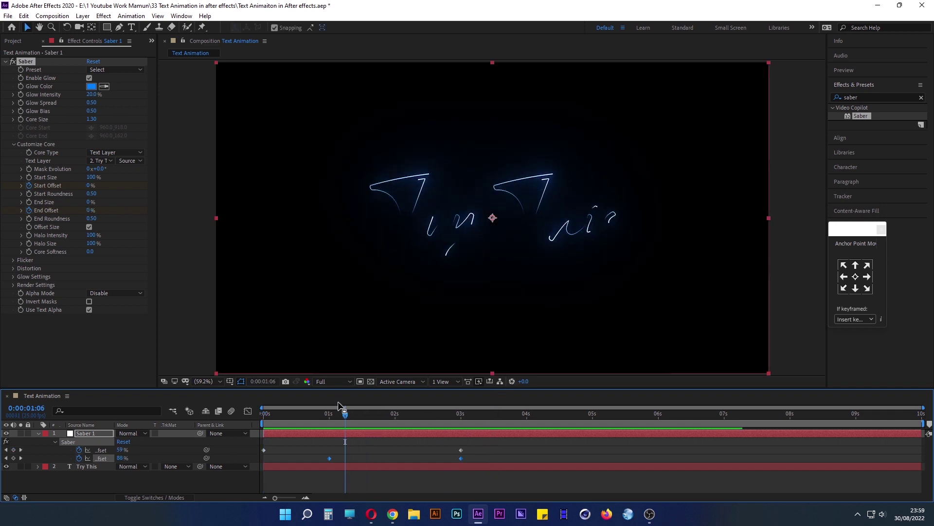
click(91, 119)
text(2)
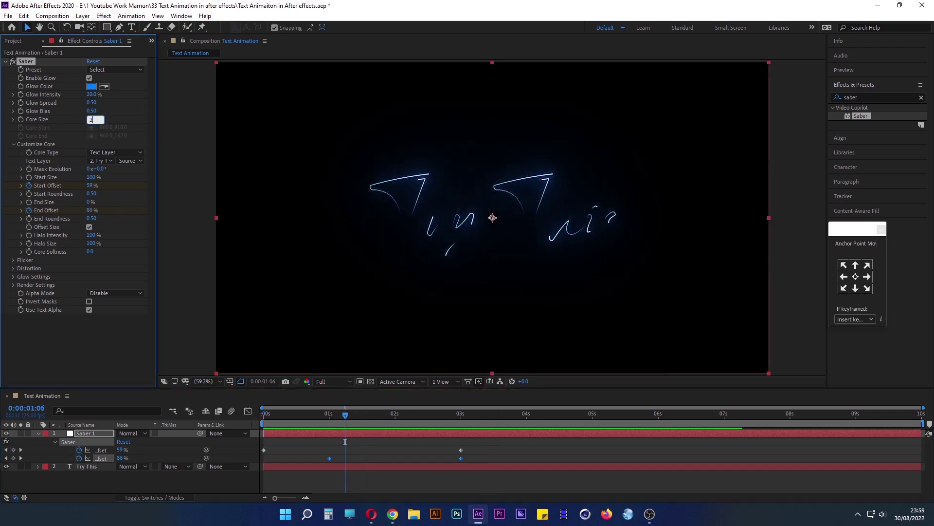
click(184, 129)
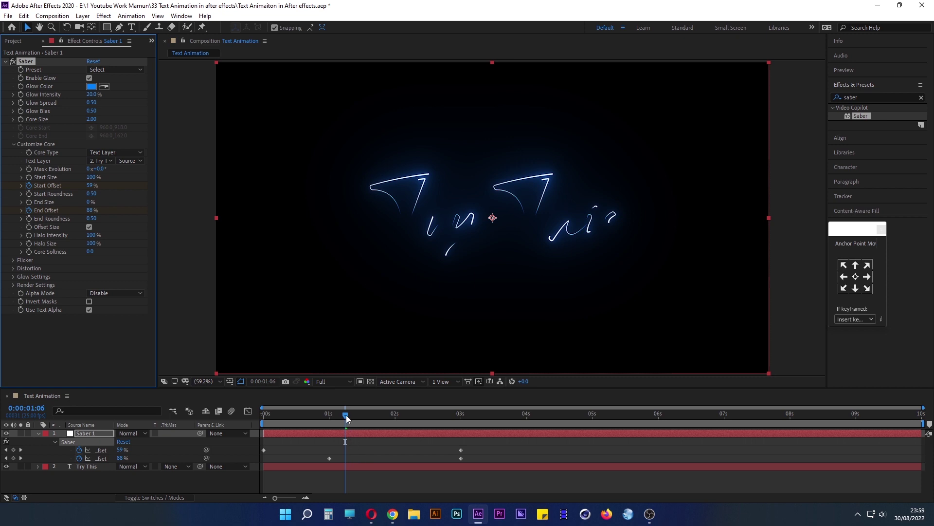
drag(346, 414, 253, 424)
key(space)
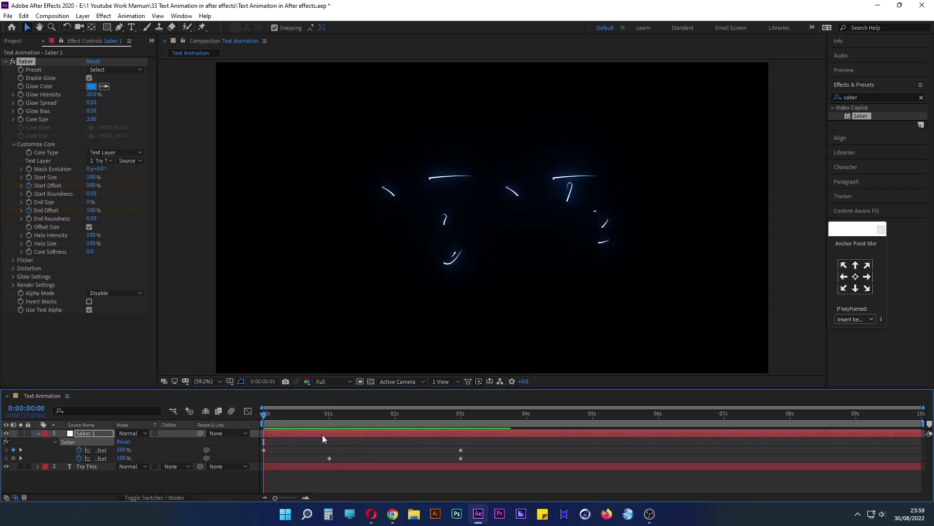
click(490, 416)
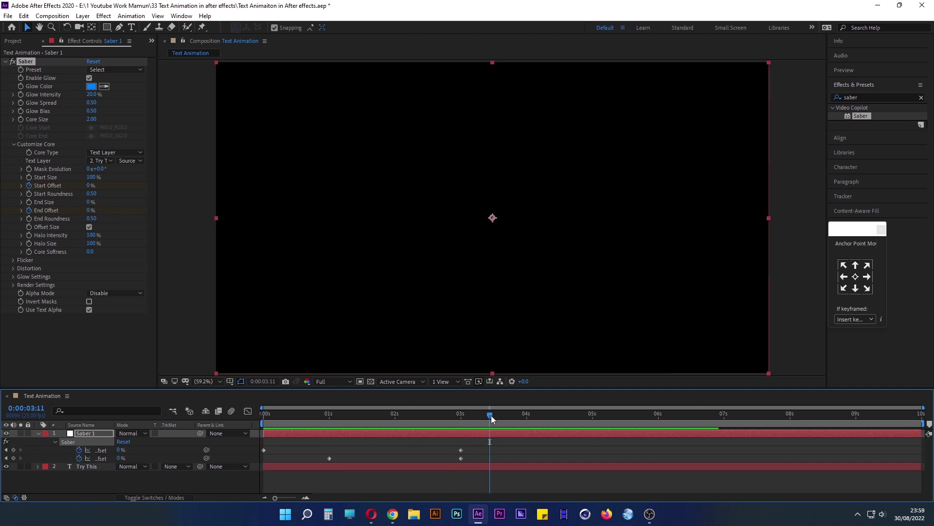
Apply Easy Ease to the four Saber Start and End Offset keyframes, then collapse Saber 1.
drag(490, 415, 263, 415)
drag(481, 462, 259, 446)
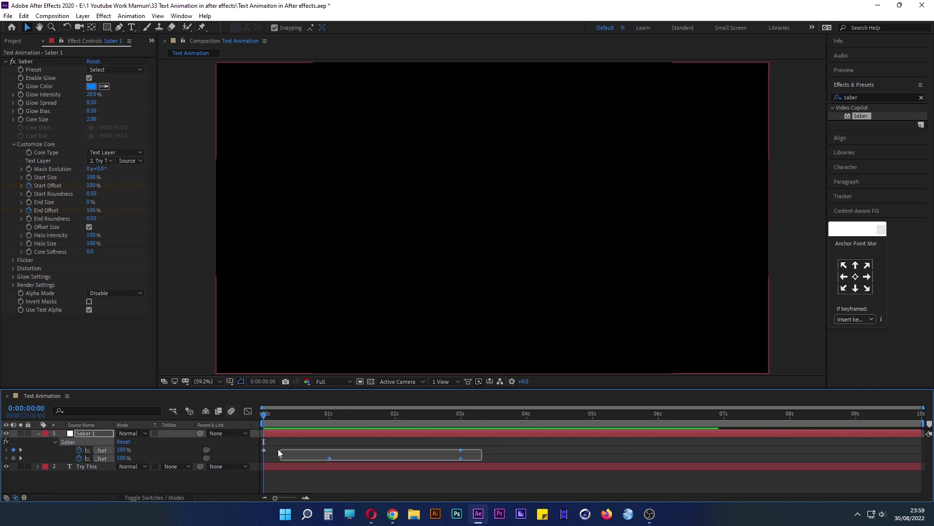
right_click(329, 458)
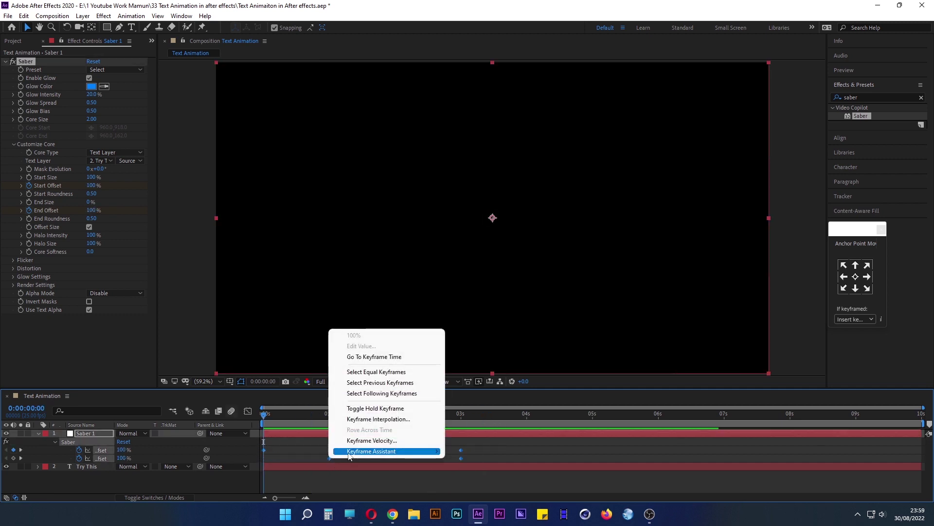
mouse_move(384, 452)
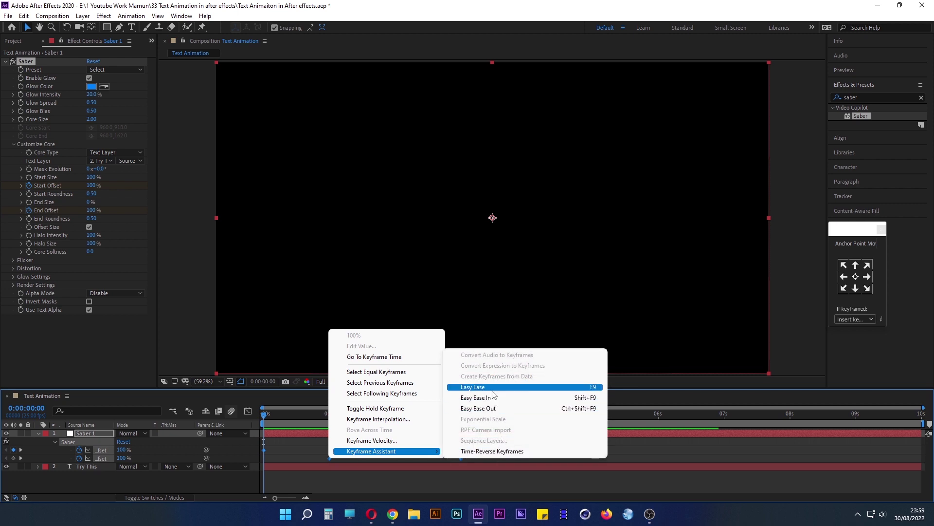
click(586, 389)
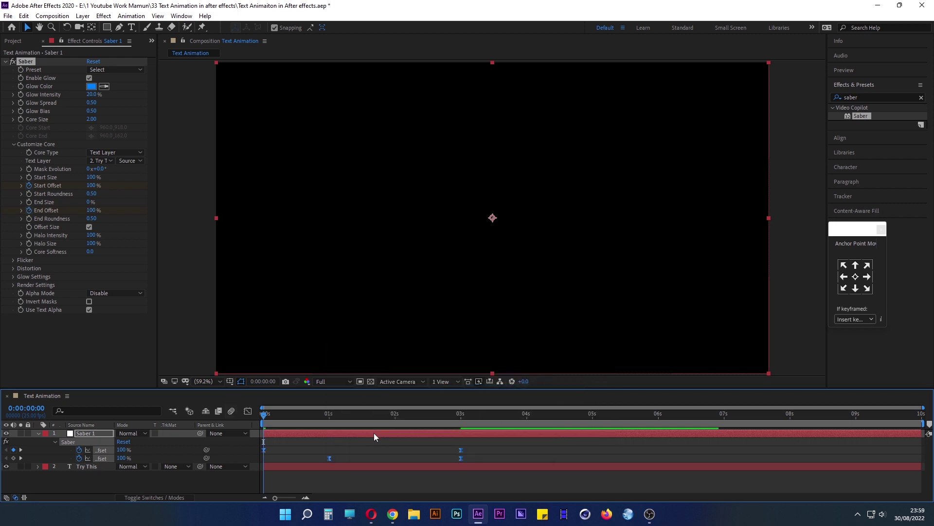
click(183, 481)
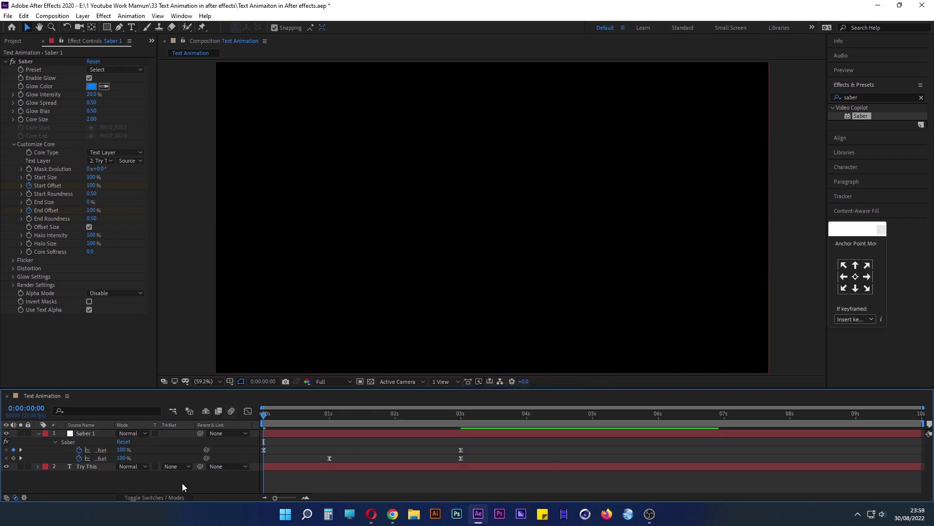
click(39, 433)
mouse_move(265, 416)
mouse_down()
mouse_move(309, 418)
mouse_move(194, 424)
mouse_up()
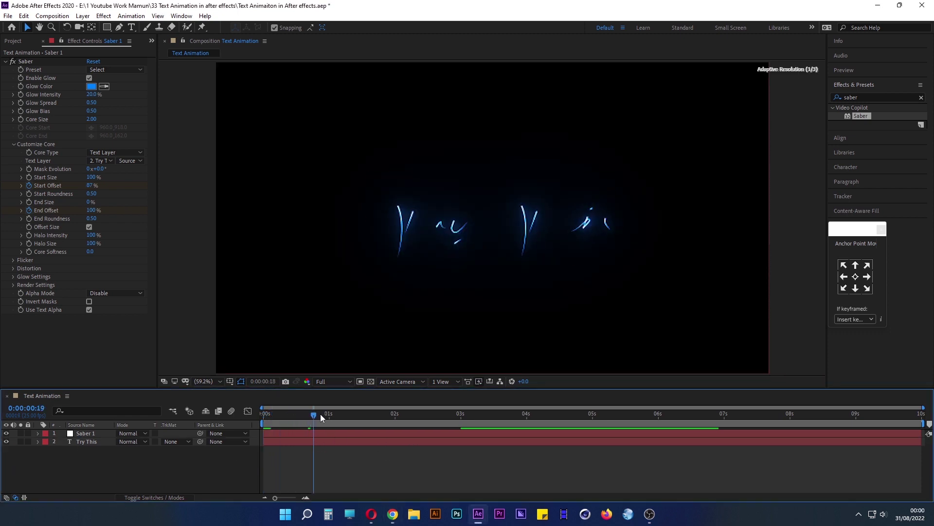
Duplicate Saber 1 and slide the copy's bar a few frames later in the timeline.
click(89, 435)
click(23, 16)
mouse_move(52, 17)
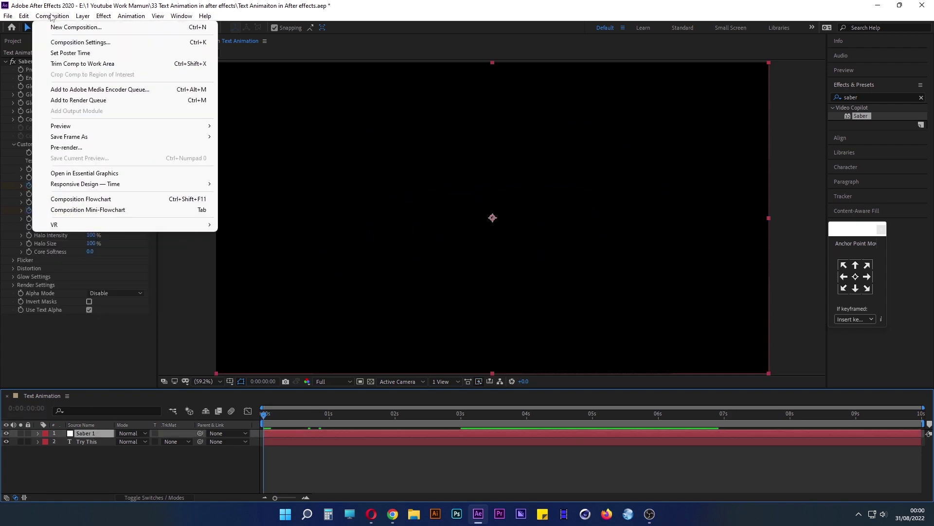
mouse_move(23, 16)
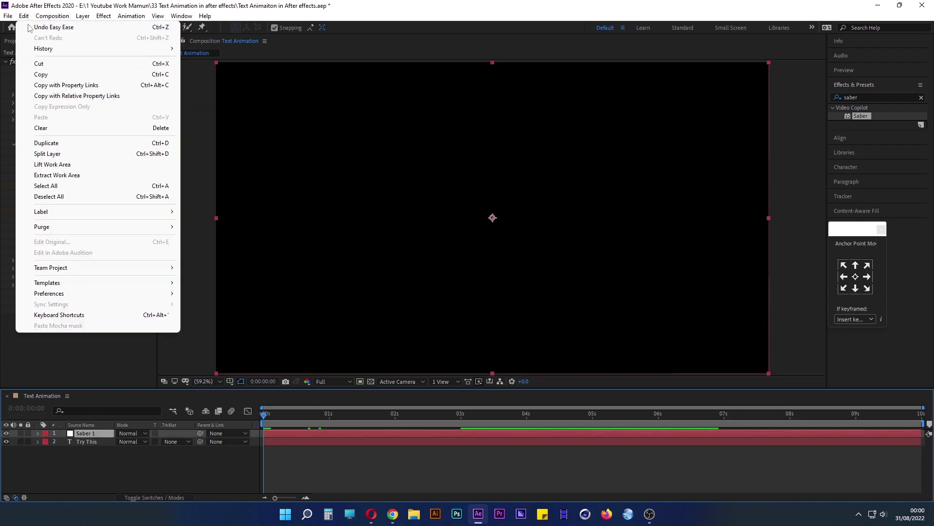
click(49, 143)
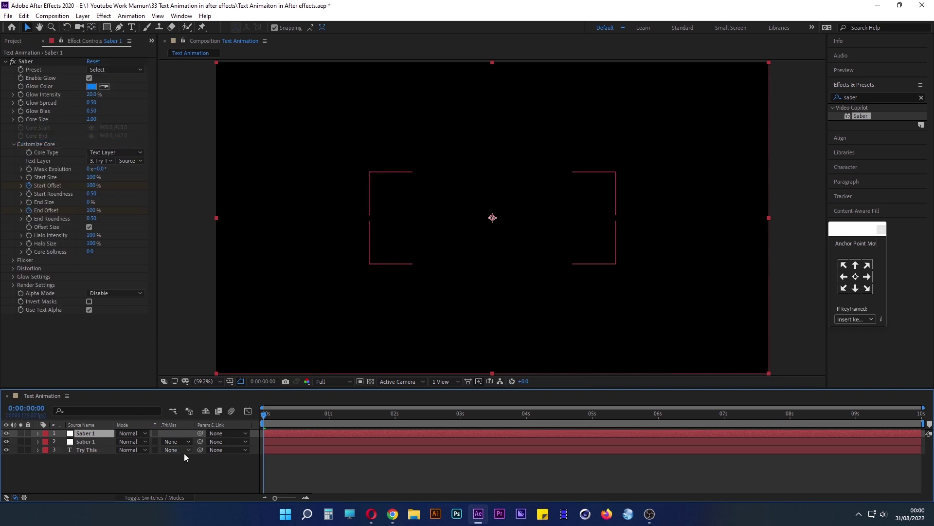
drag(278, 434, 298, 433)
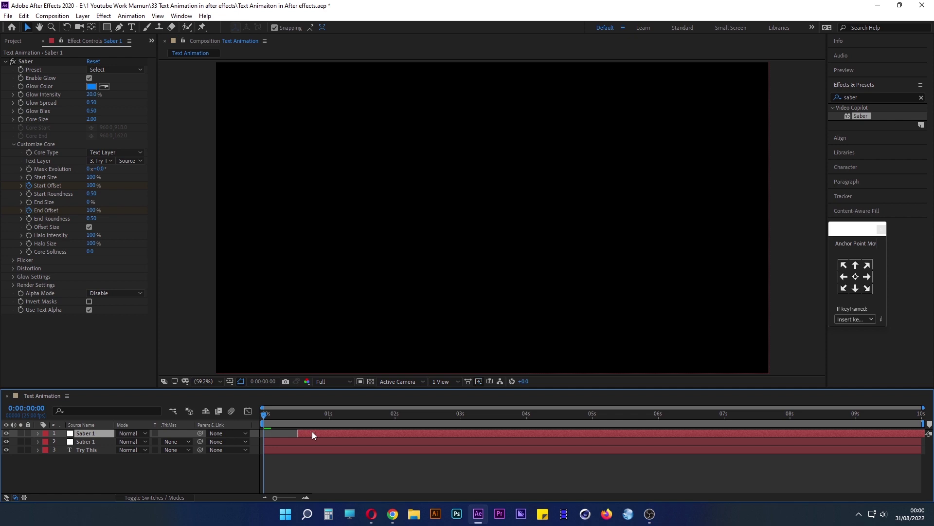
Set the top Saber layer to Screen blend mode with glow colour FF004E.
click(144, 432)
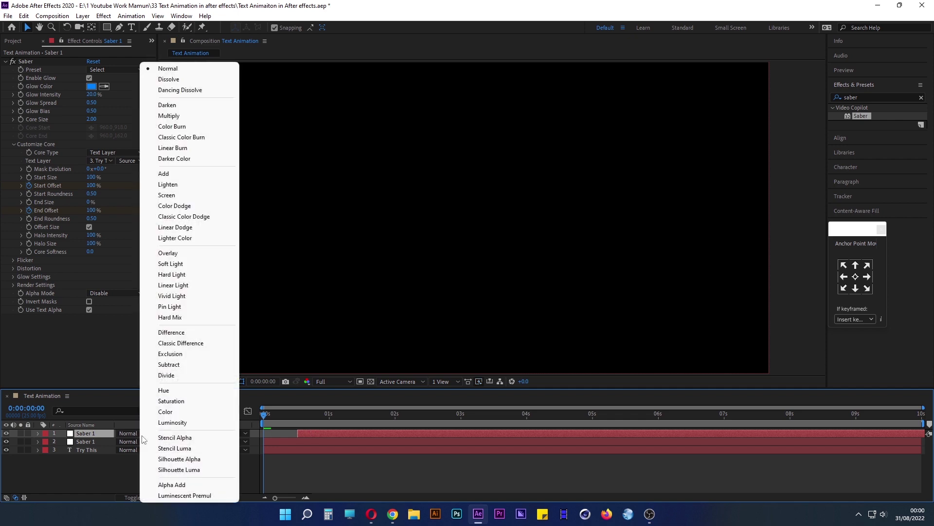
click(174, 195)
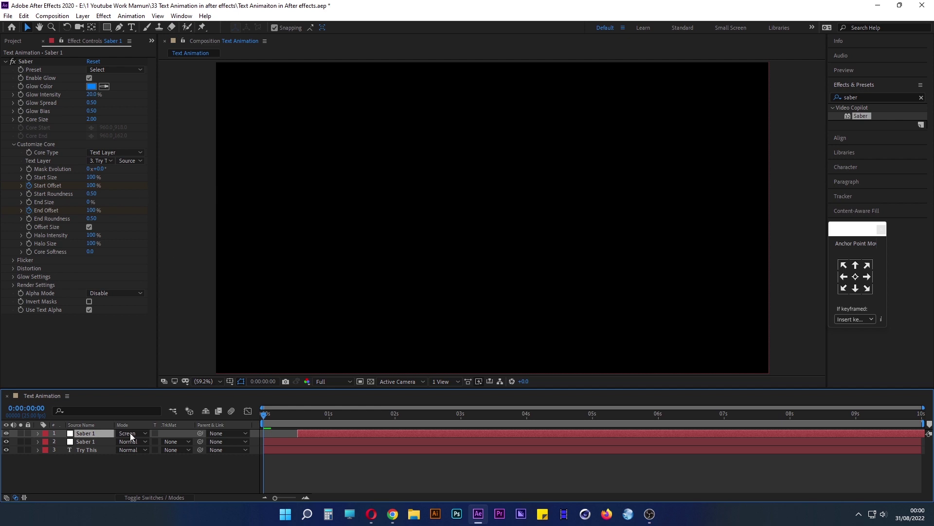
click(90, 87)
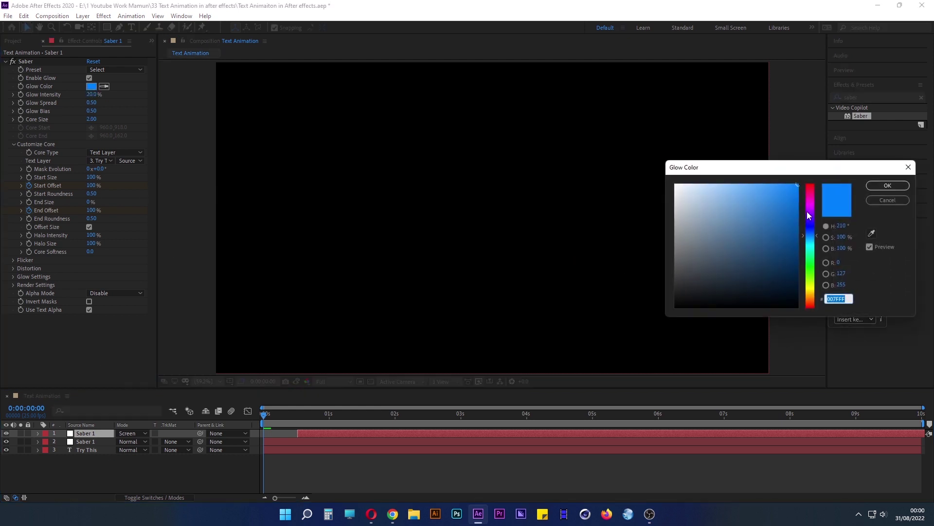
drag(807, 211, 821, 189)
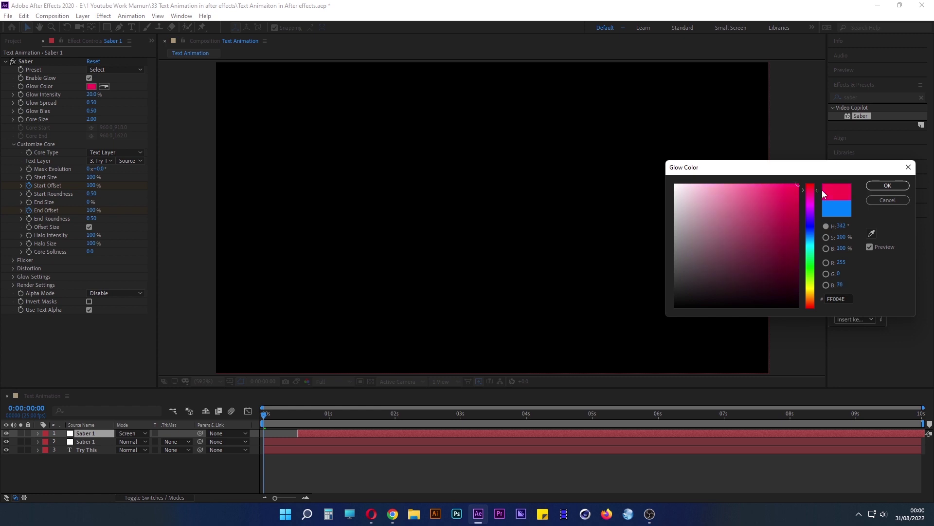
click(896, 185)
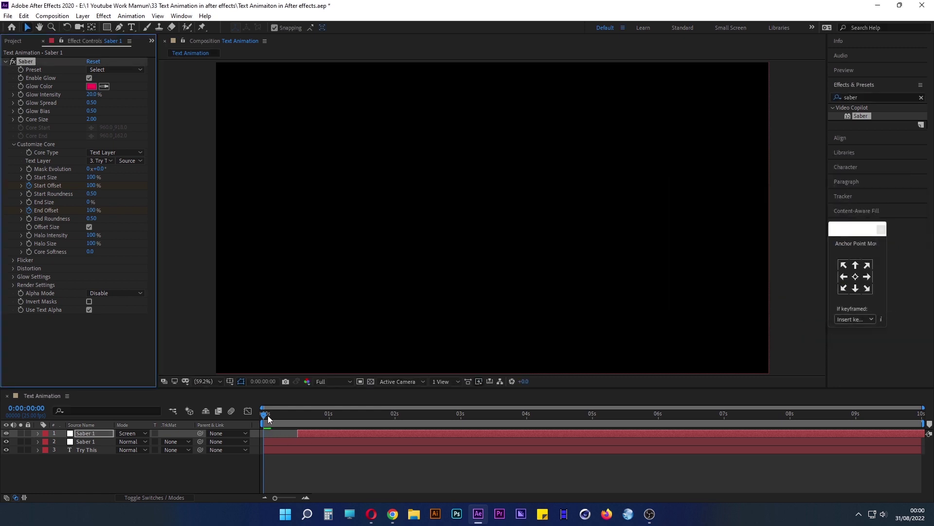
mouse_move(268, 416)
mouse_down()
mouse_move(445, 436)
mouse_move(279, 438)
mouse_up()
Duplicate the top Saber layer and drag the copy's bar to start later.
click(88, 433)
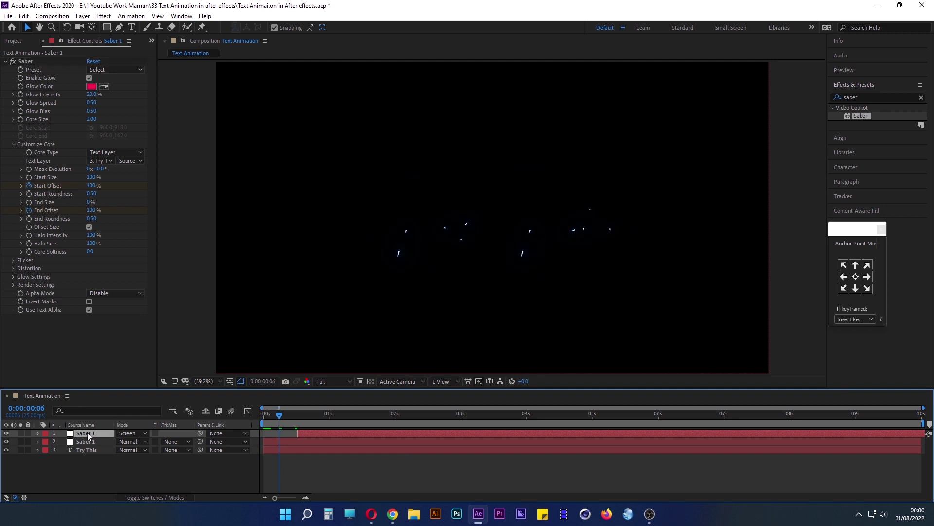
click(24, 17)
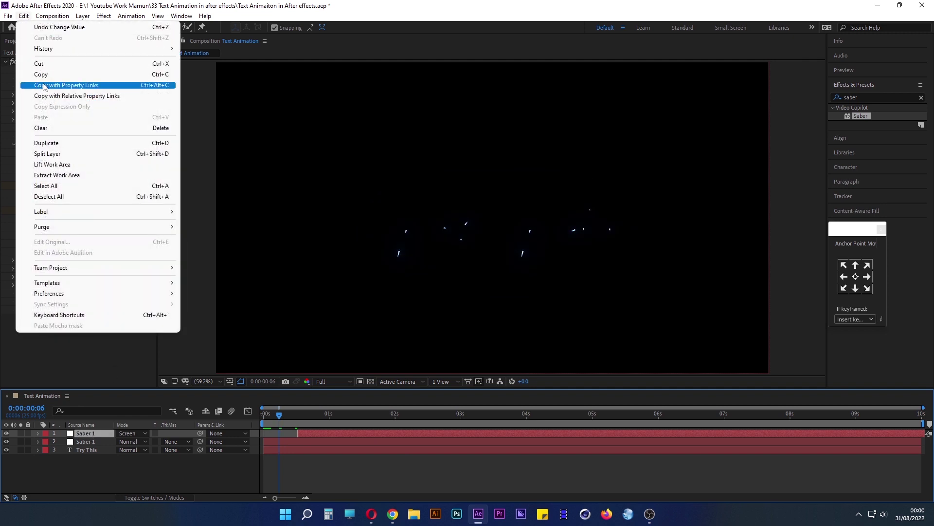
click(71, 146)
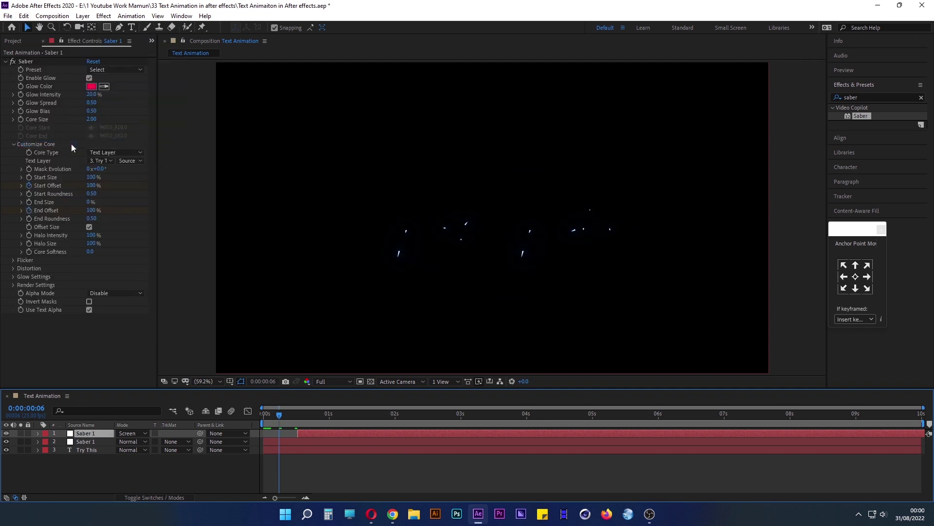
drag(323, 432, 360, 436)
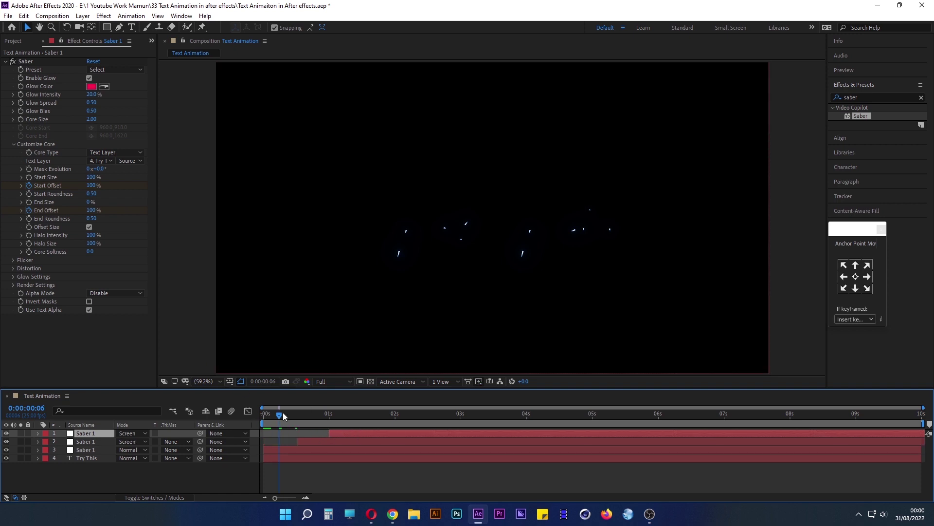
drag(279, 414, 352, 416)
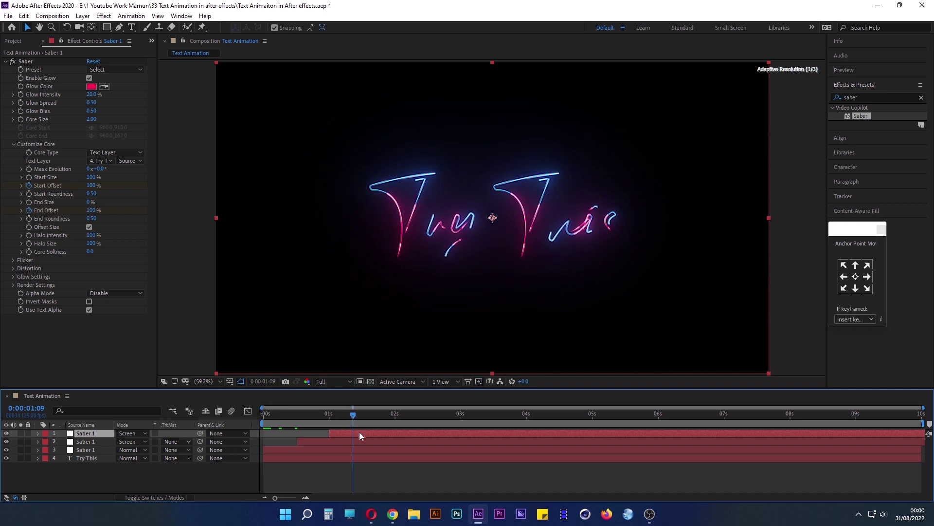
Change the new Saber layer's glow colour to deep blue 1100F5.
click(92, 86)
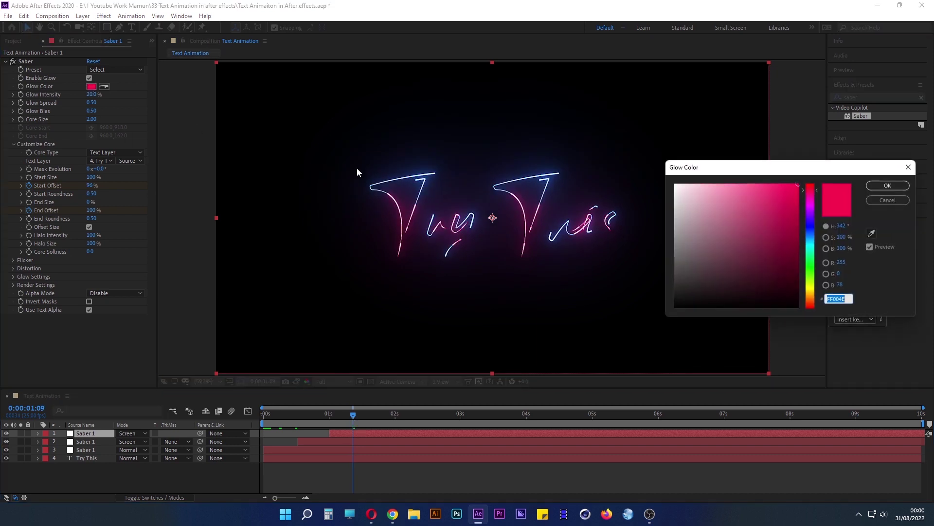
click(811, 225)
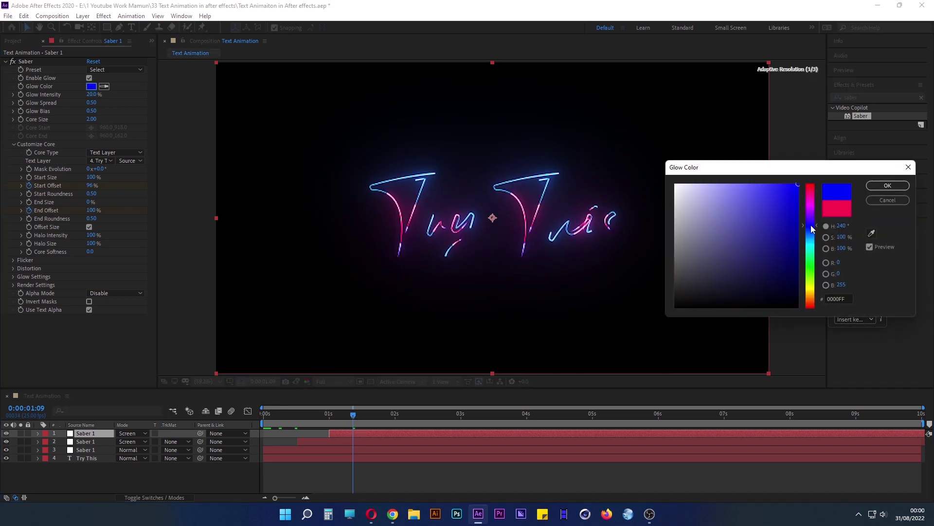
drag(811, 228, 814, 227)
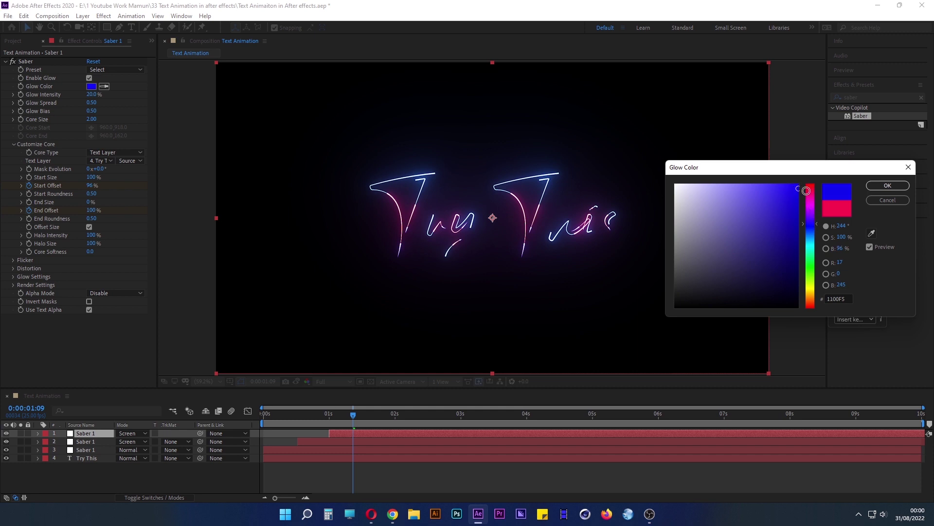
click(887, 186)
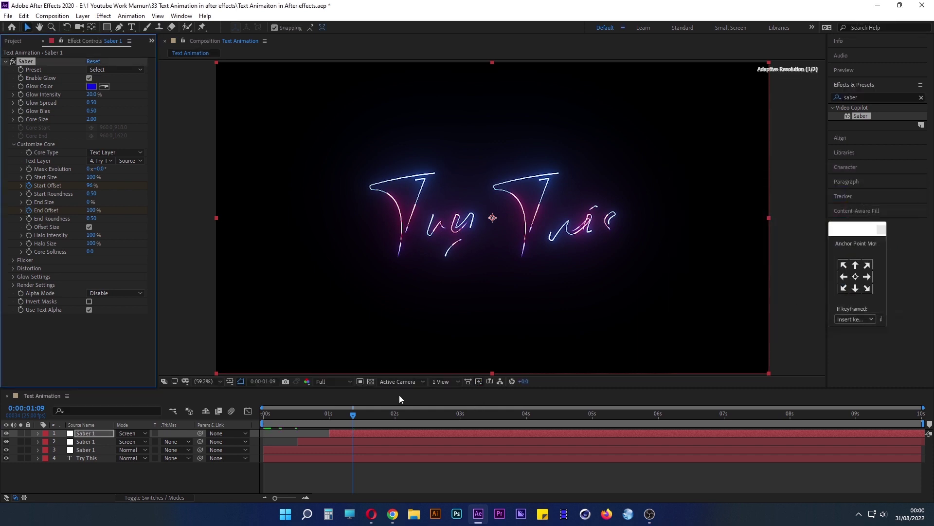
drag(353, 414, 250, 416)
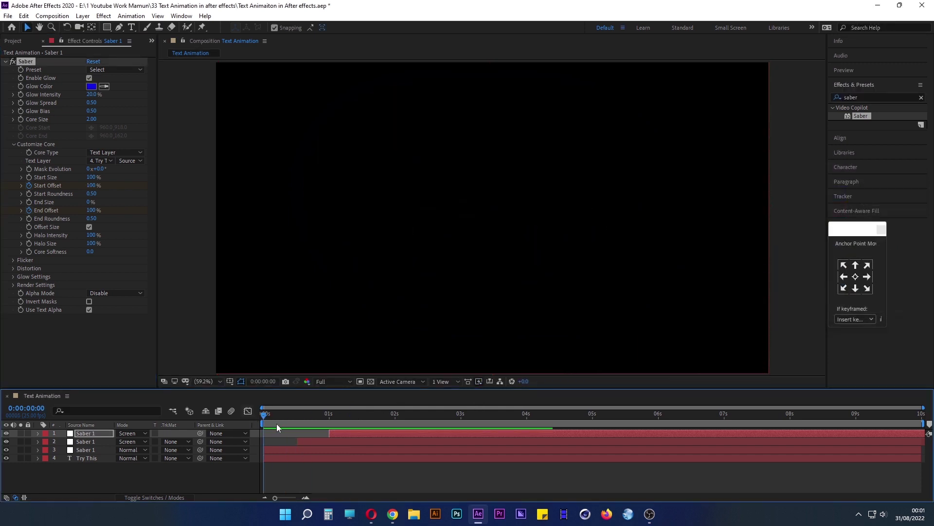
Preview the layered saber animation and make the second Saber layer start slightly earlier.
key(space)
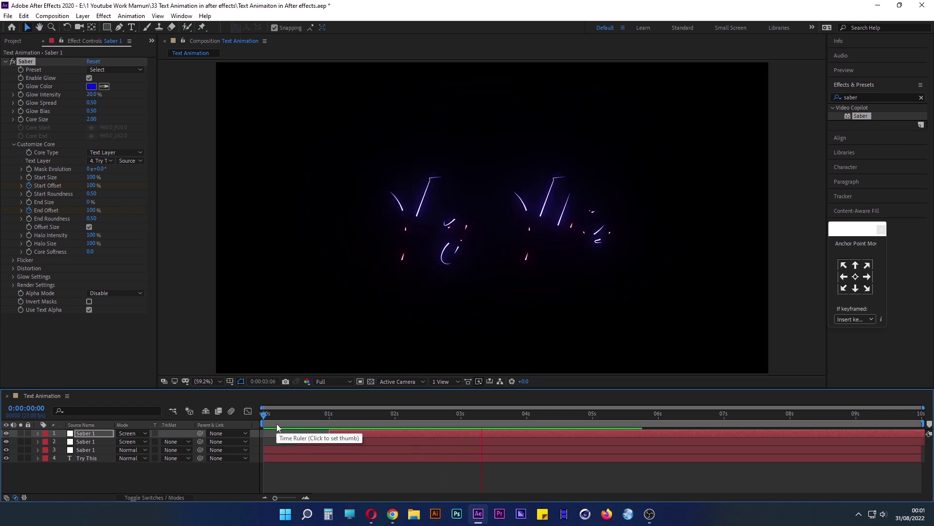
key(space)
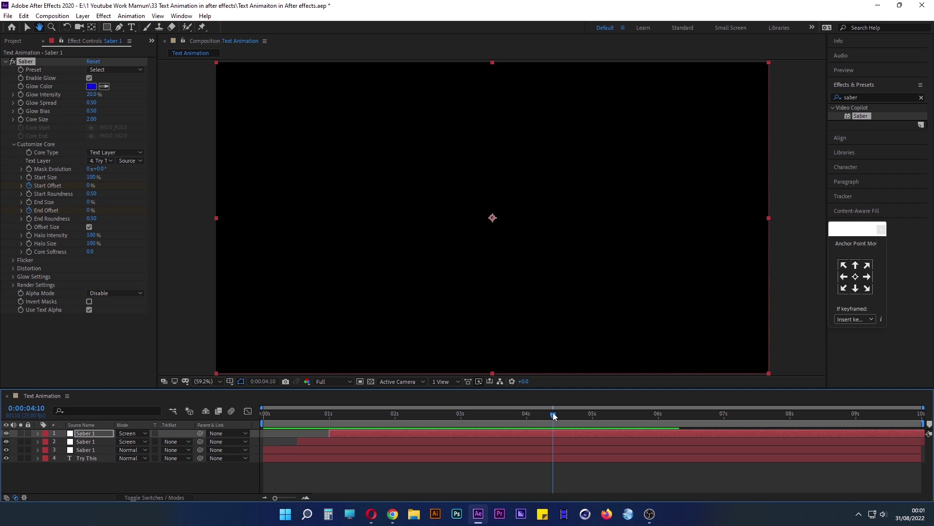
drag(553, 416, 237, 427)
key(space)
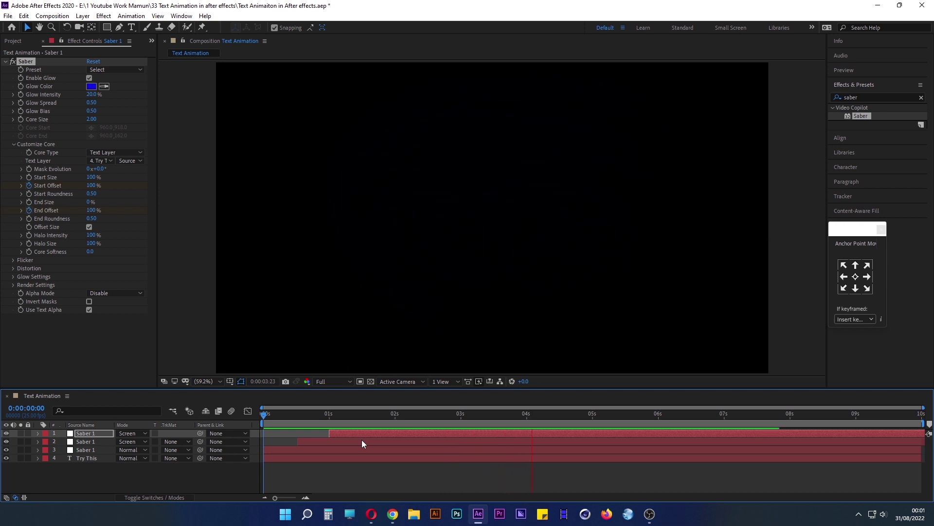
mouse_move(326, 440)
mouse_down()
mouse_move(293, 415)
mouse_move(364, 418)
mouse_move(460, 442)
mouse_up()
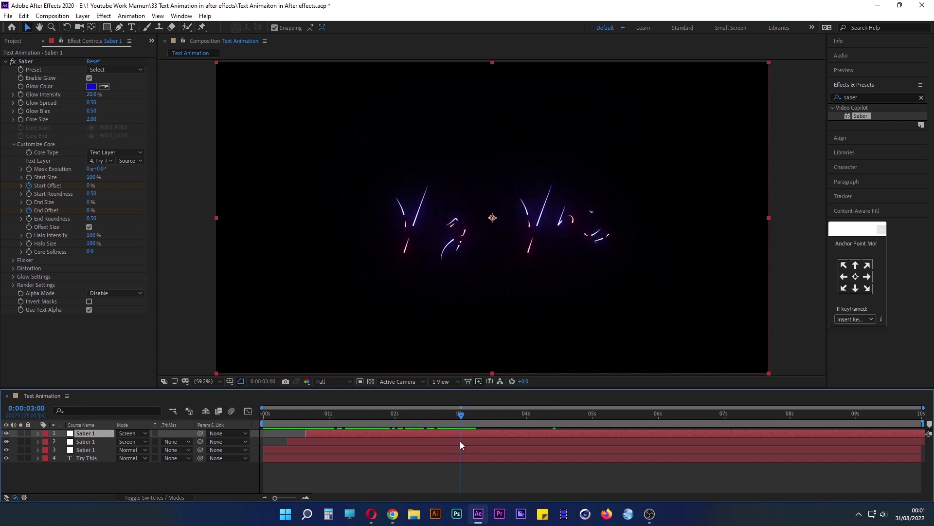
Shift the top Saber layer, then both Saber layers, a few frames earlier and preview.
drag(322, 433, 314, 431)
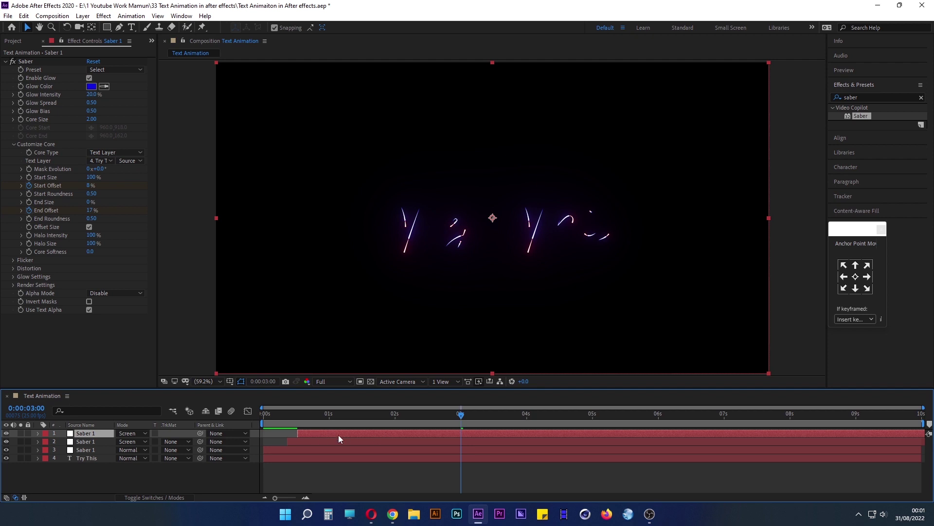
click(358, 415)
drag(352, 416, 301, 417)
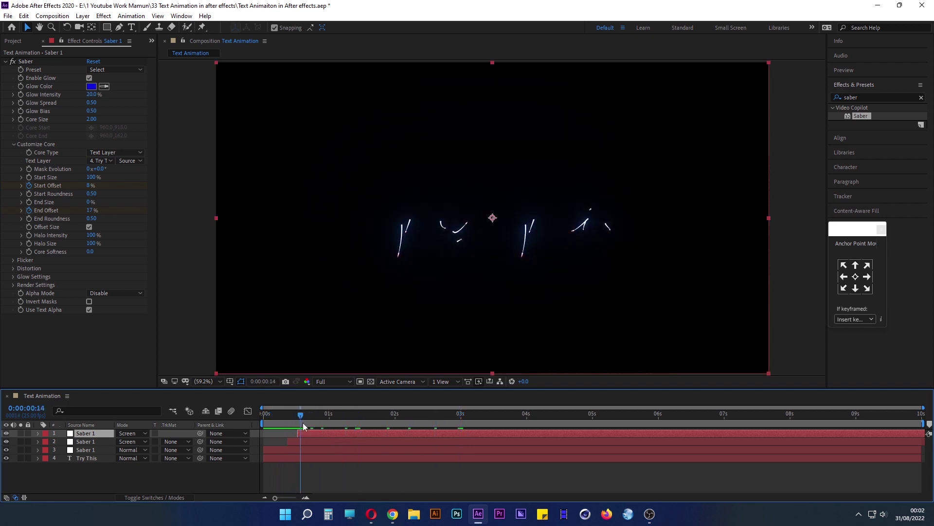
ctrl+click(296, 442)
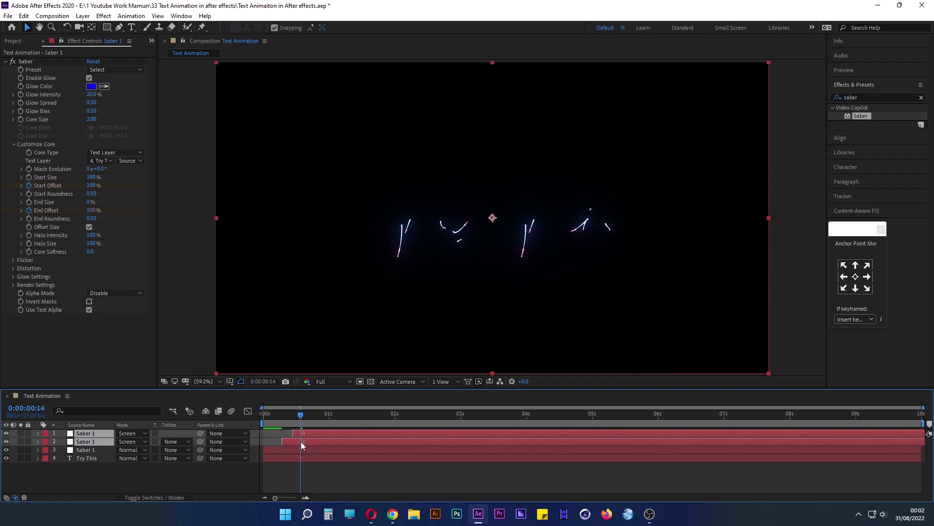
drag(301, 442, 256, 414)
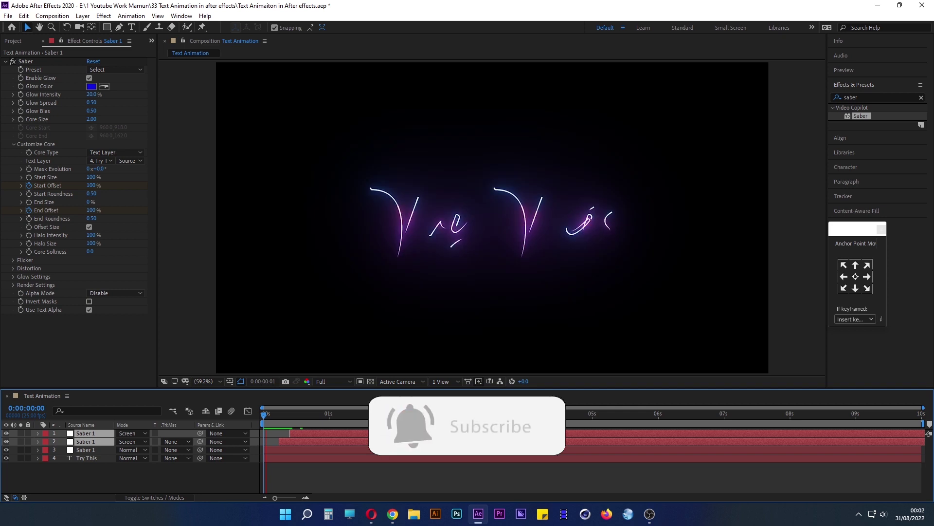
key(space)
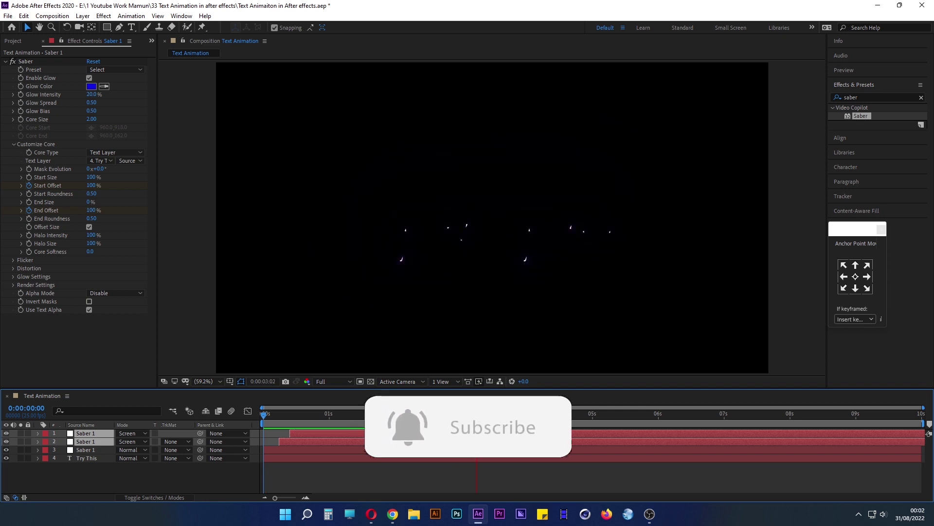
mouse_move(474, 417)
mouse_down()
mouse_move(274, 422)
mouse_move(296, 423)
mouse_up()
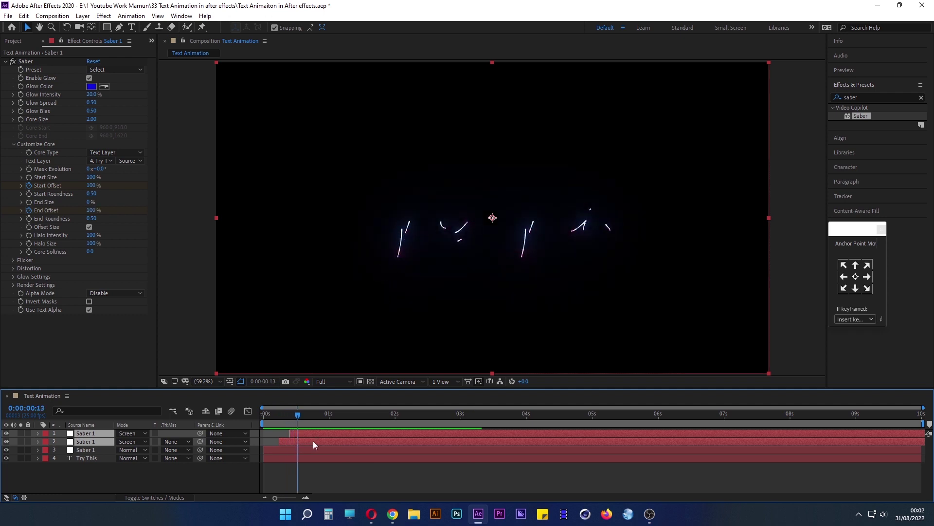
Nudge both Saber layers slightly later, preview from the start, and return to frame 0.
drag(314, 440, 310, 413)
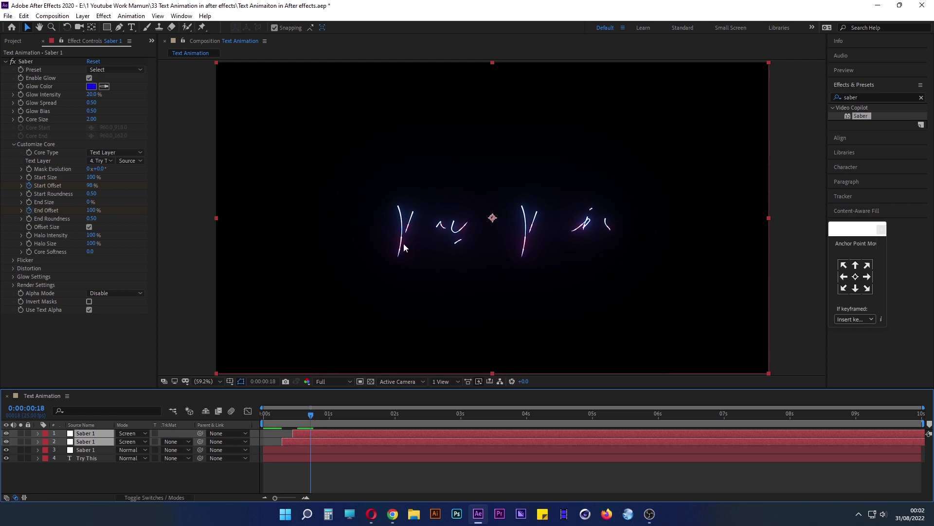
mouse_move(326, 434)
mouse_down()
mouse_move(337, 433)
mouse_move(327, 440)
mouse_up()
click(338, 460)
click(323, 432)
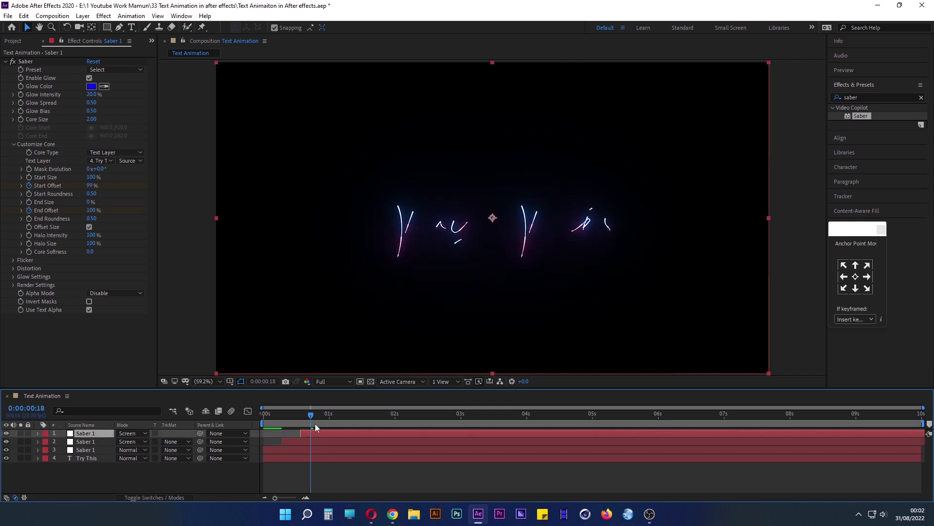
drag(285, 414, 265, 413)
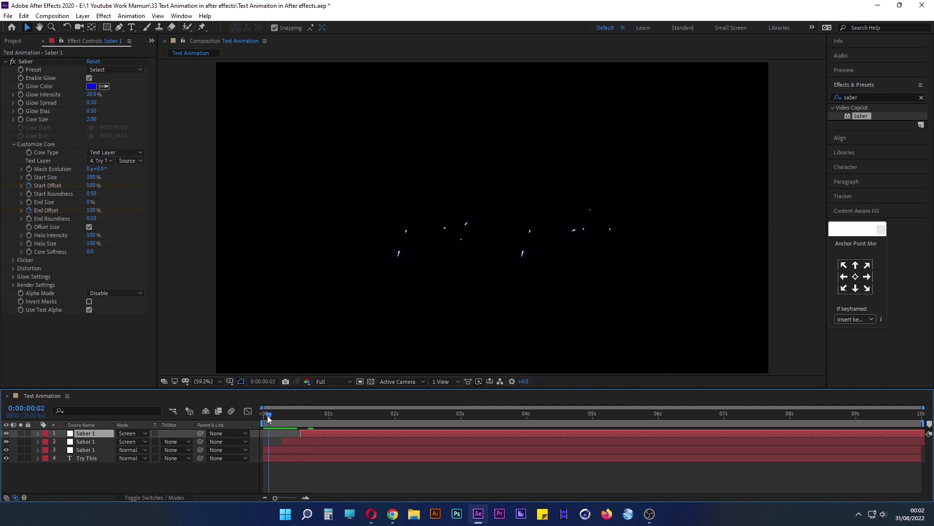
key(space)
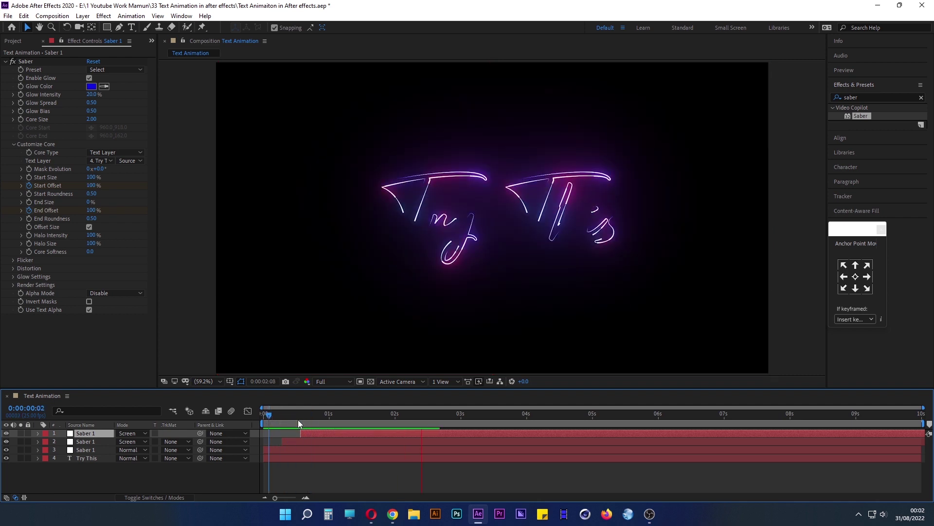
key(space)
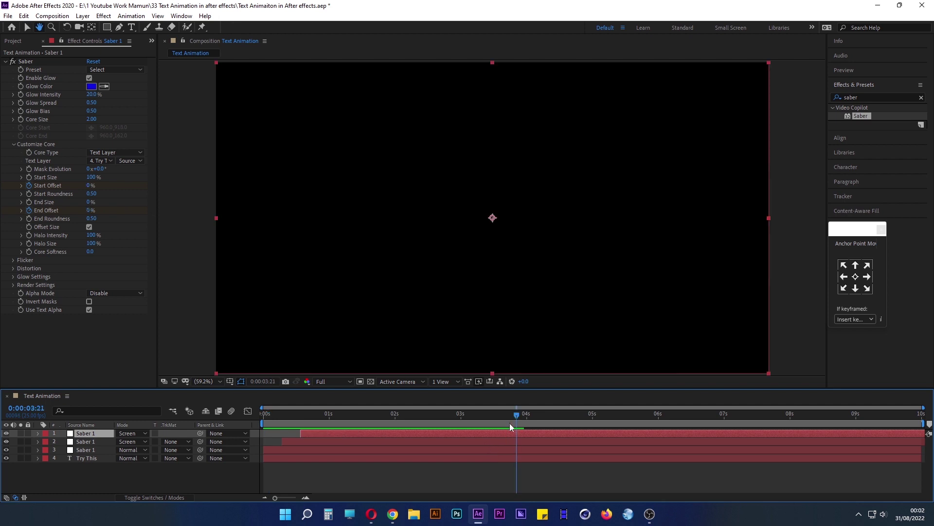
key(v)
click(359, 341)
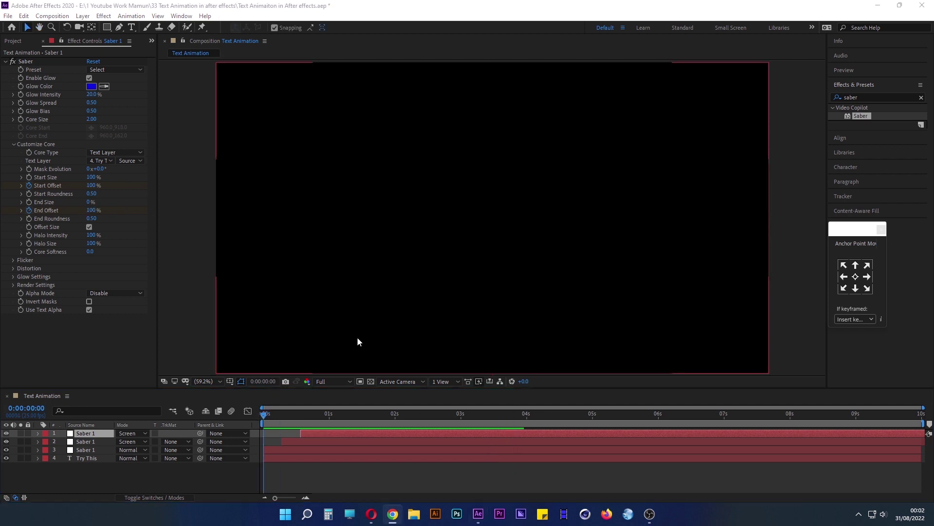
click(78, 470)
key(Home)
Duplicate the Try This layer as Try This 2, hide the original, and move the copy to the top.
click(80, 457)
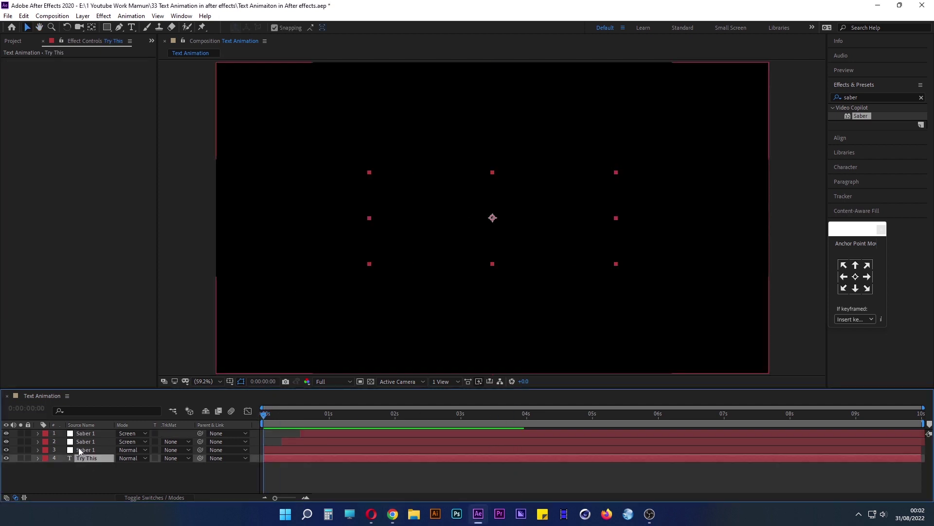
click(23, 16)
click(46, 143)
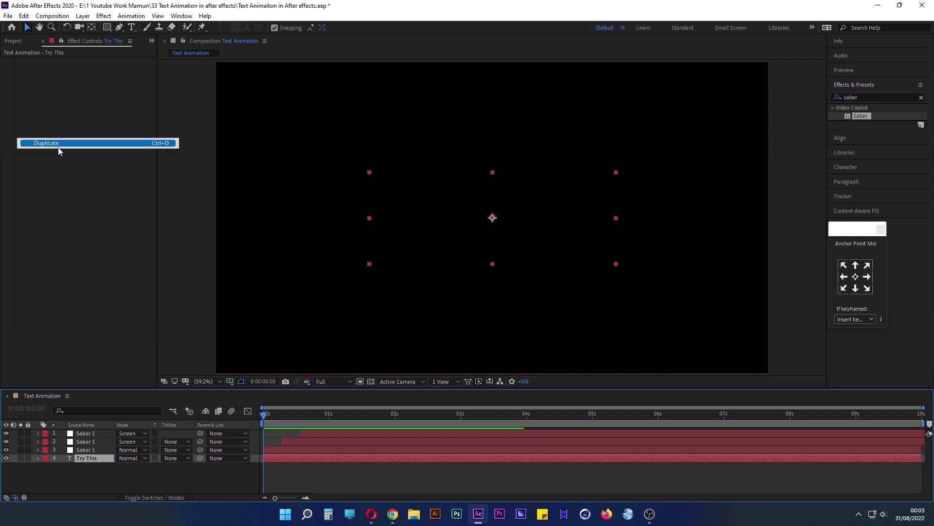
key(ctrl+d)
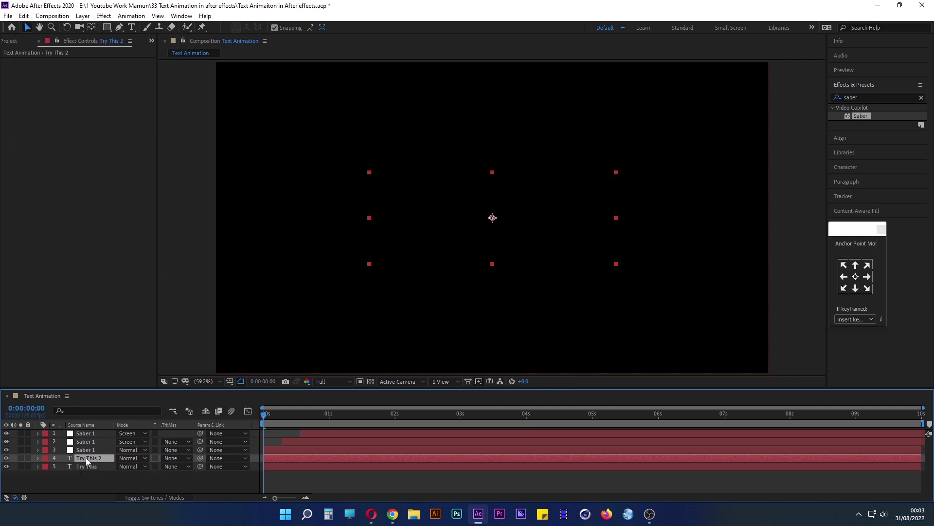
click(6, 466)
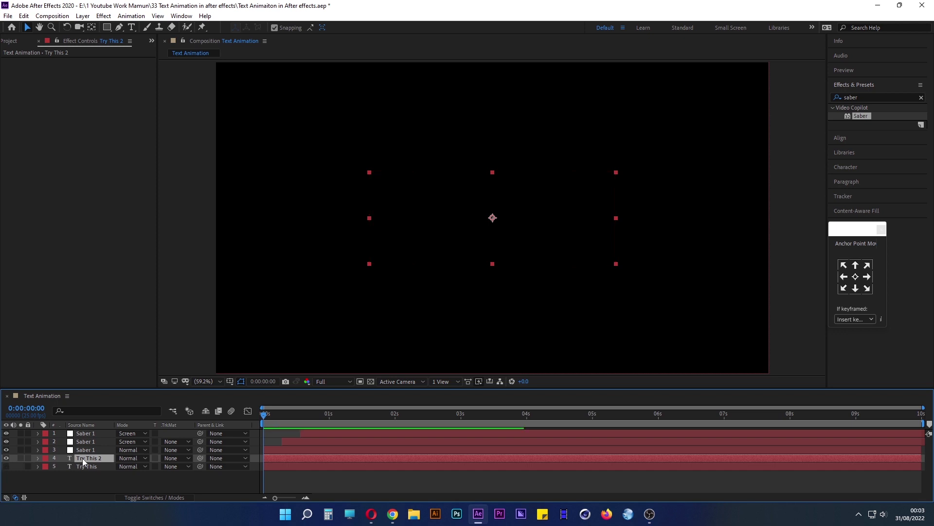
drag(83, 457, 83, 431)
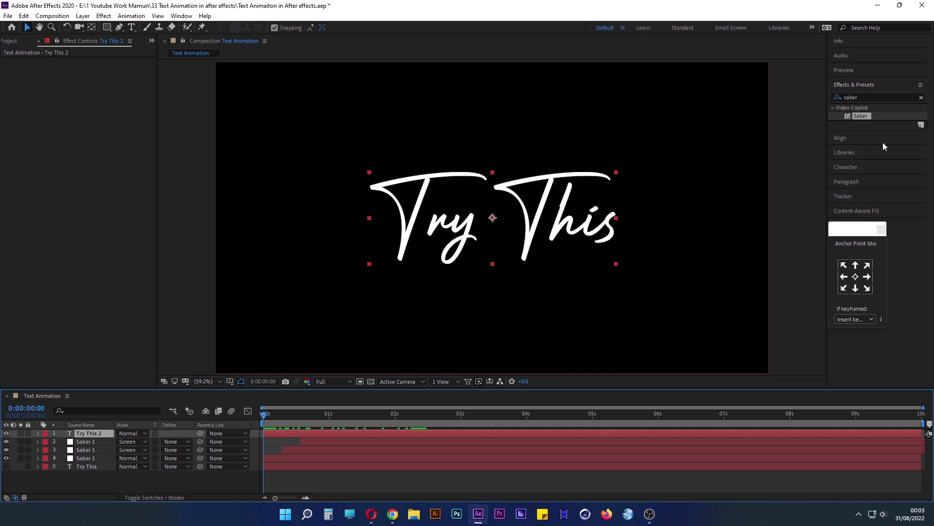
Search effects for 'grad' and apply Gradient Ramp to Try This 2.
double_click(873, 97)
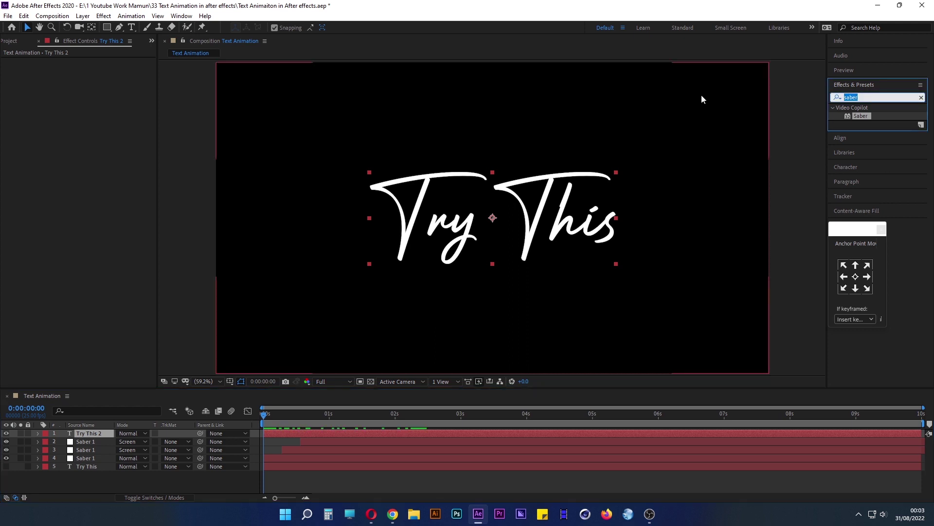
text(h)
key(BackSpace)
text(gra)
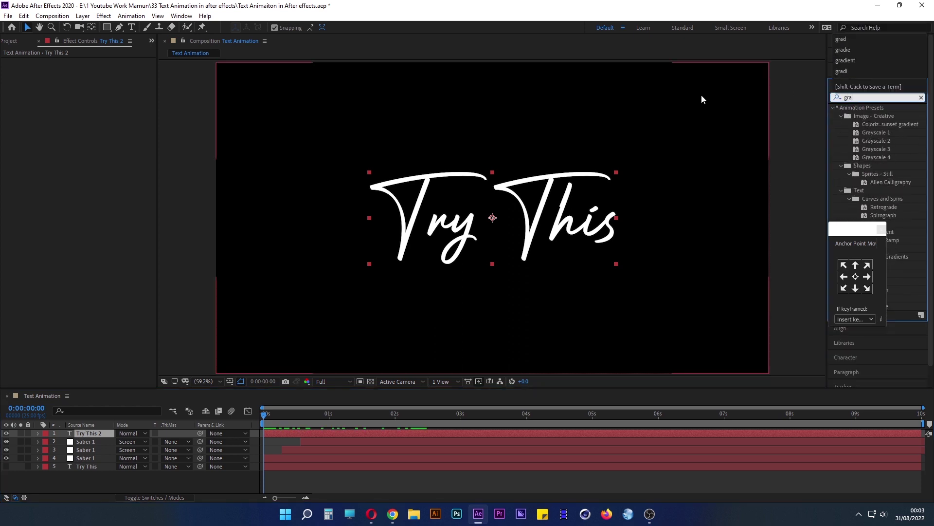
text(d)
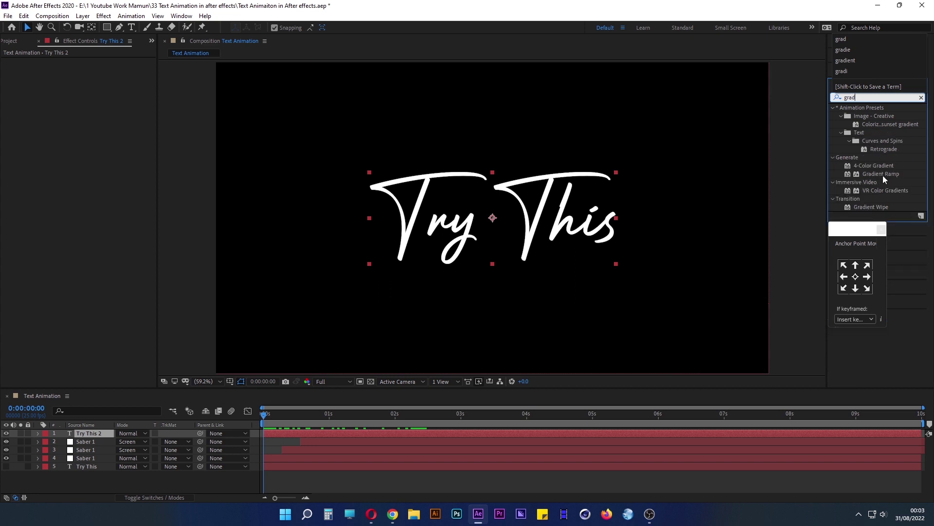
mouse_move(883, 175)
mouse_down()
mouse_move(319, 447)
mouse_move(288, 434)
mouse_up()
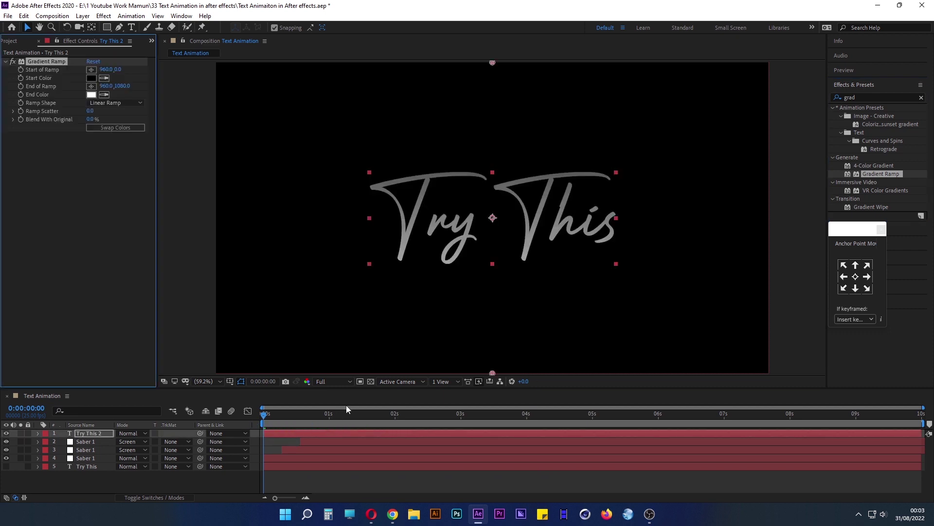
Place the ramp start point below the text's lower left and the end point at its upper right.
mouse_move(493, 62)
mouse_down()
mouse_move(374, 251)
mouse_move(336, 244)
mouse_up()
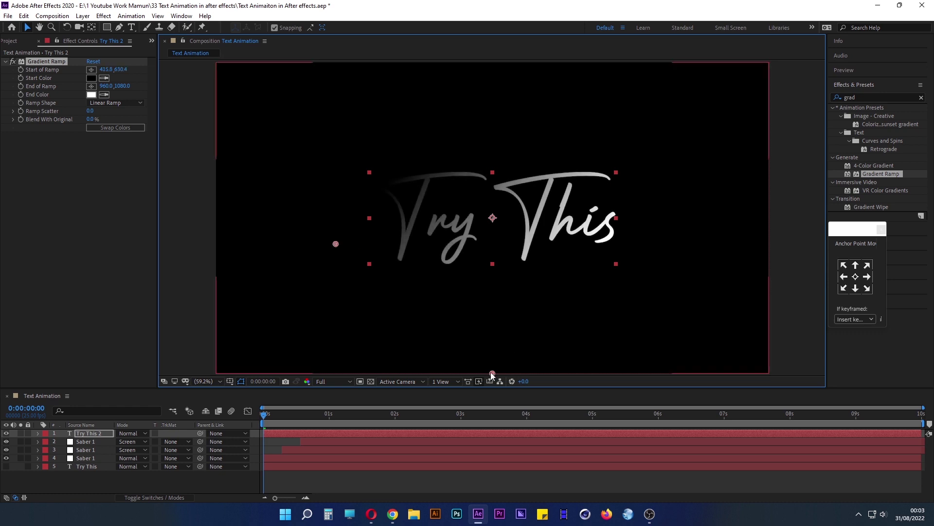
mouse_move(491, 373)
mouse_down()
mouse_move(586, 210)
mouse_move(635, 179)
mouse_up()
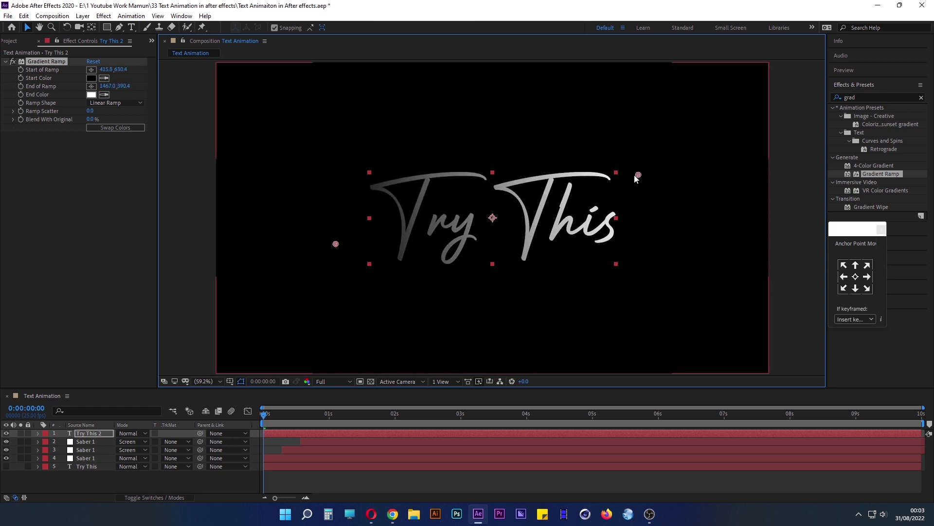
mouse_move(336, 243)
mouse_down()
mouse_move(361, 208)
mouse_move(337, 287)
mouse_up()
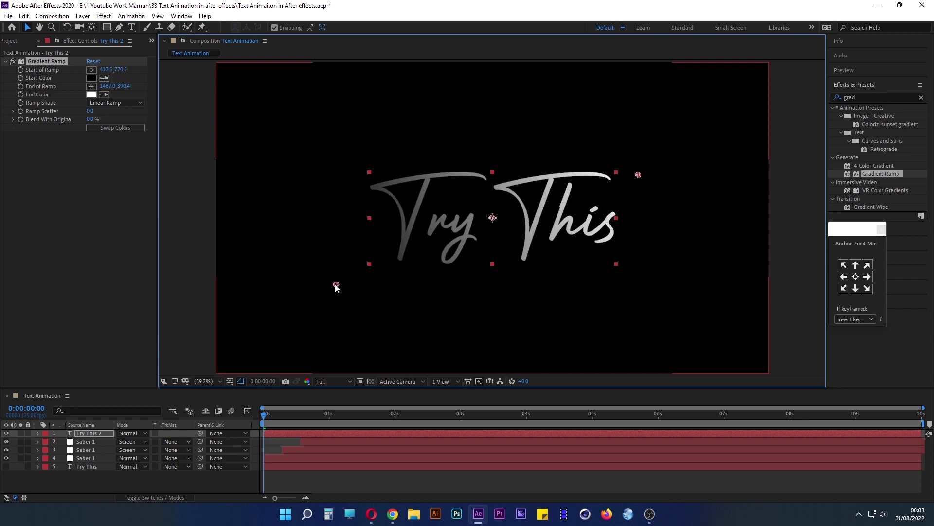
Set the gradient start colour to deep blue.
click(91, 77)
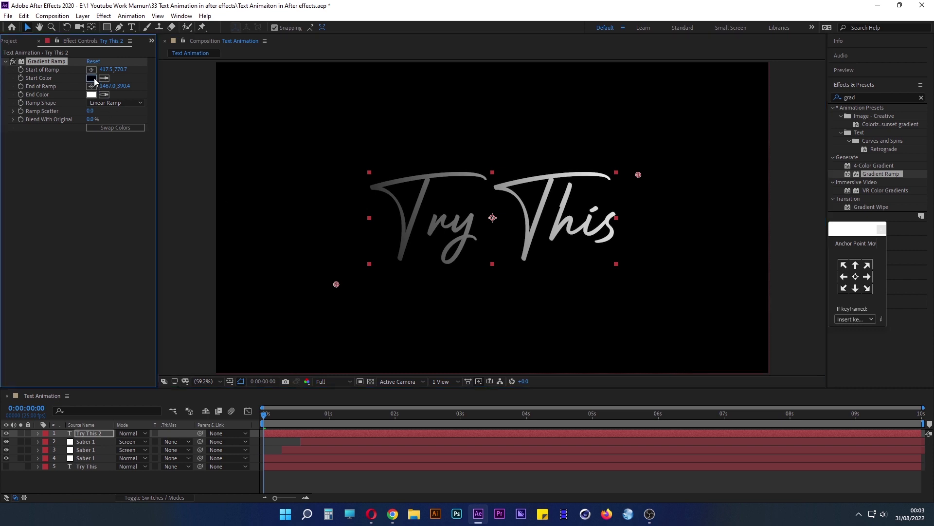
drag(792, 204, 821, 174)
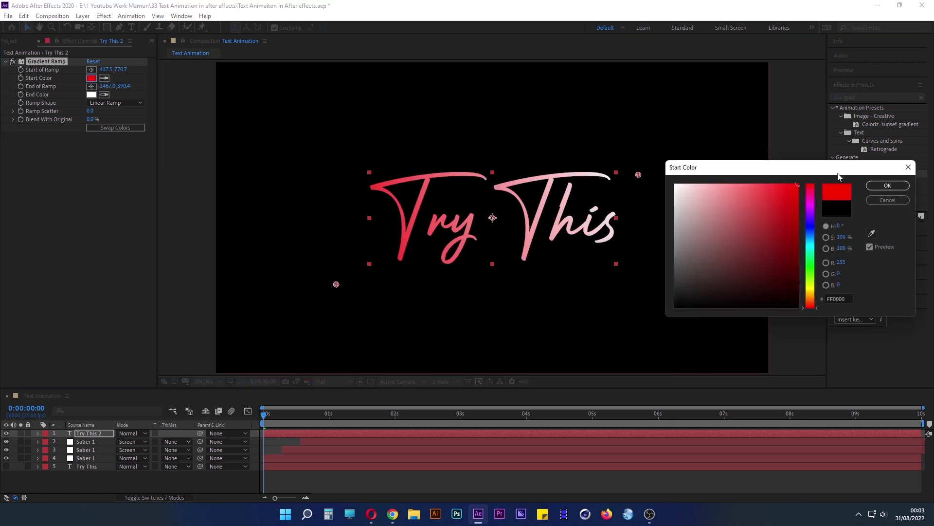
click(812, 227)
drag(813, 228, 814, 231)
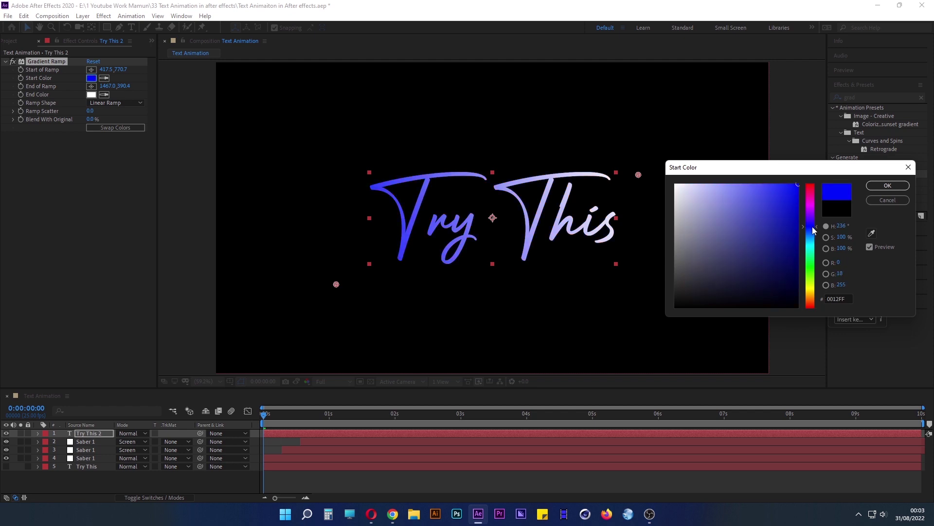
click(888, 186)
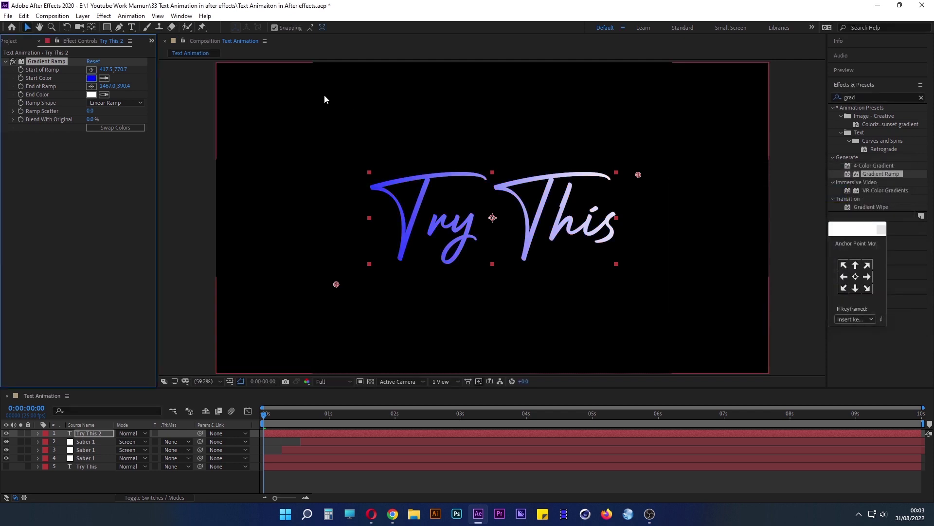
Set the gradient end colour to light blue 1BBAFC and clear the effects search.
click(91, 94)
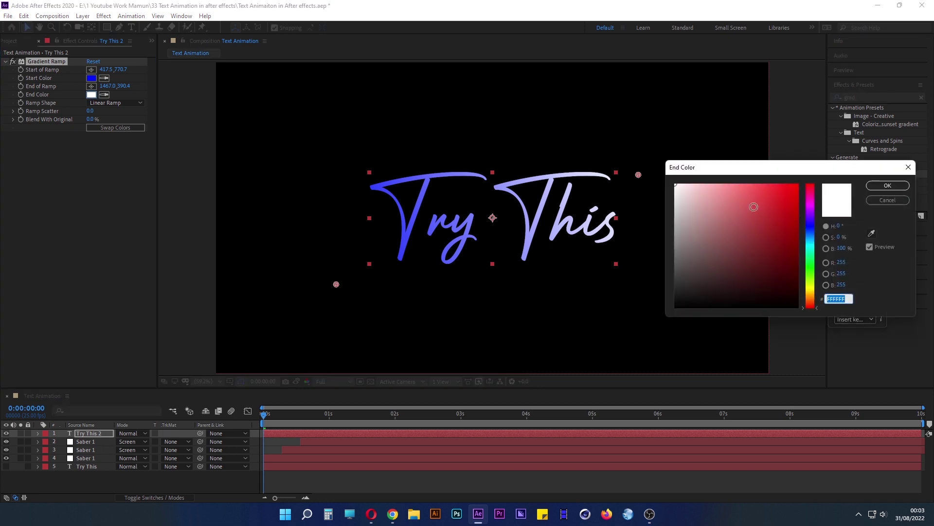
click(766, 194)
drag(805, 184, 842, 165)
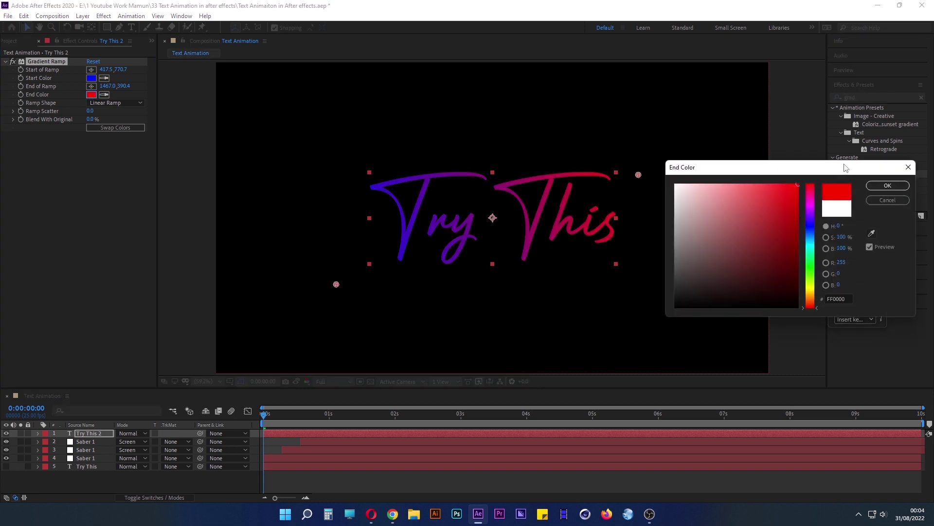
mouse_move(811, 221)
mouse_down()
mouse_move(814, 254)
mouse_move(813, 244)
mouse_up()
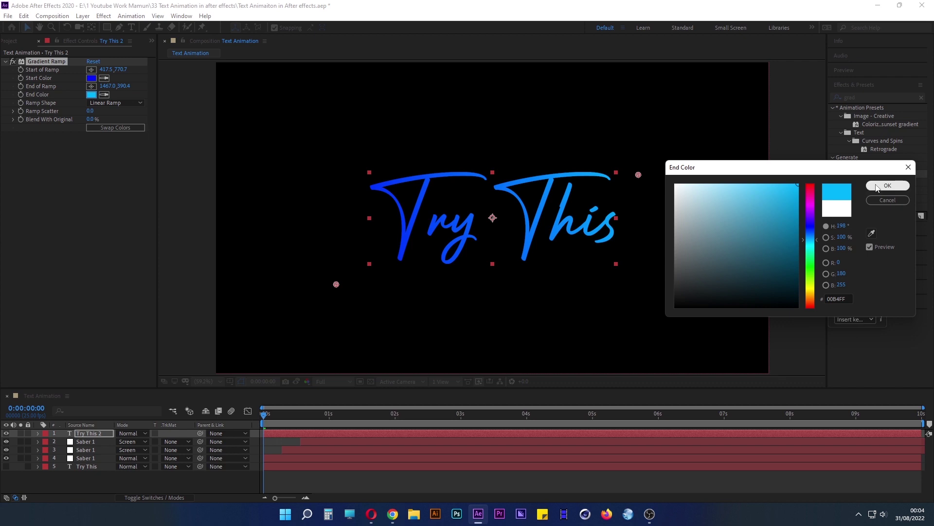
click(785, 183)
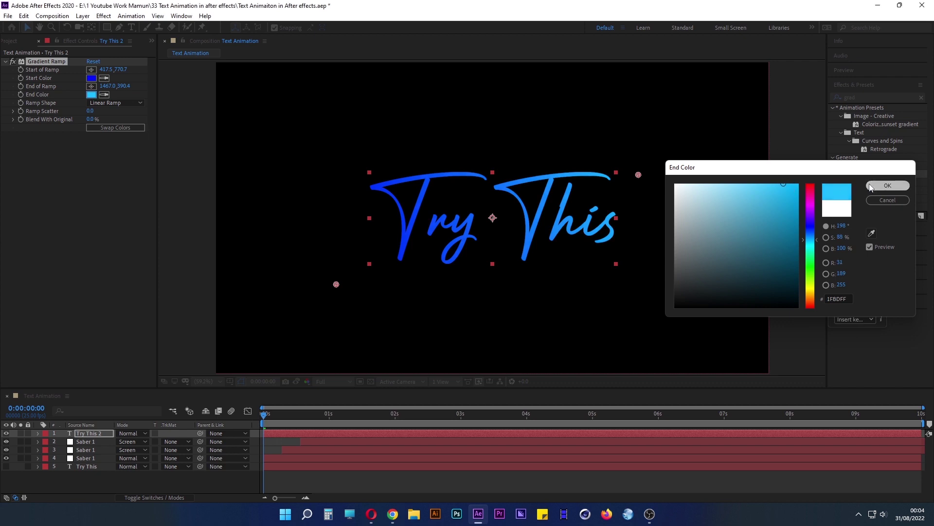
click(887, 185)
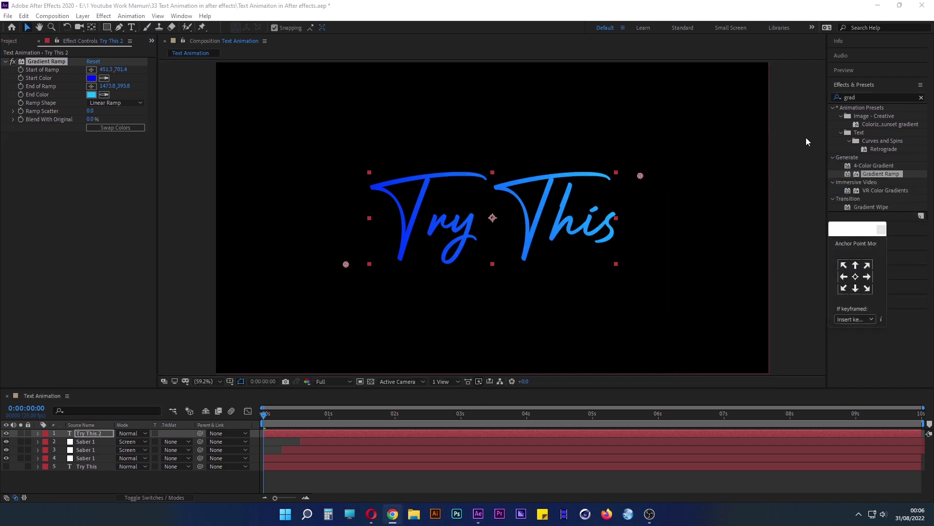
click(856, 97)
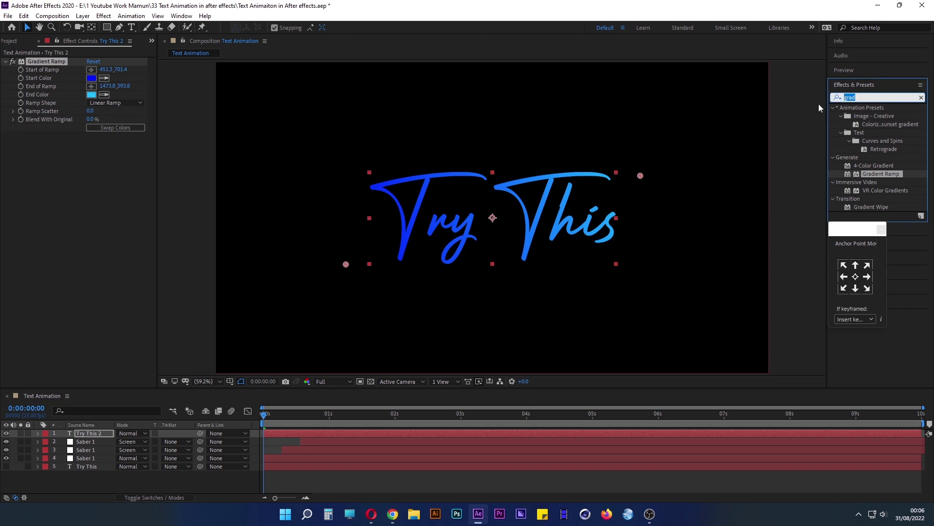
key(BackSpace)
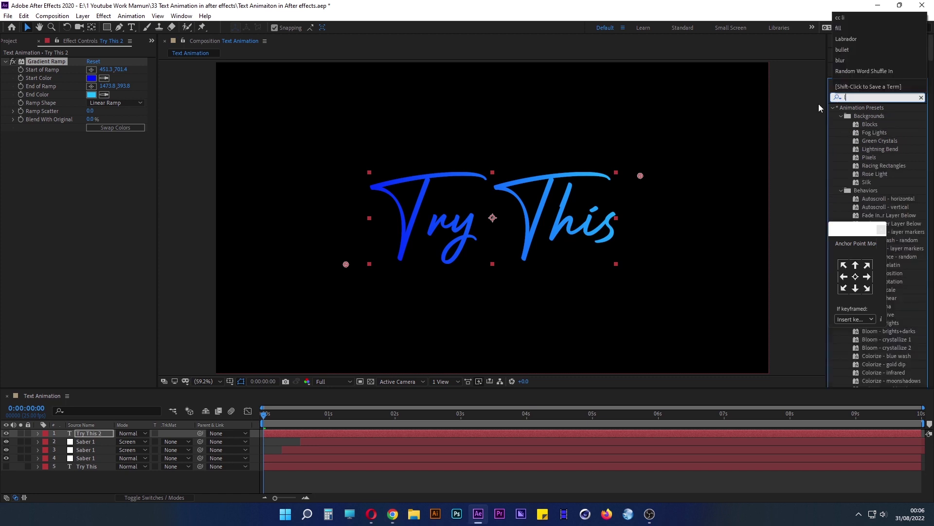
Search effects for 'linear' and drag the Linear Wipe preset onto Try This 2.
text(lin)
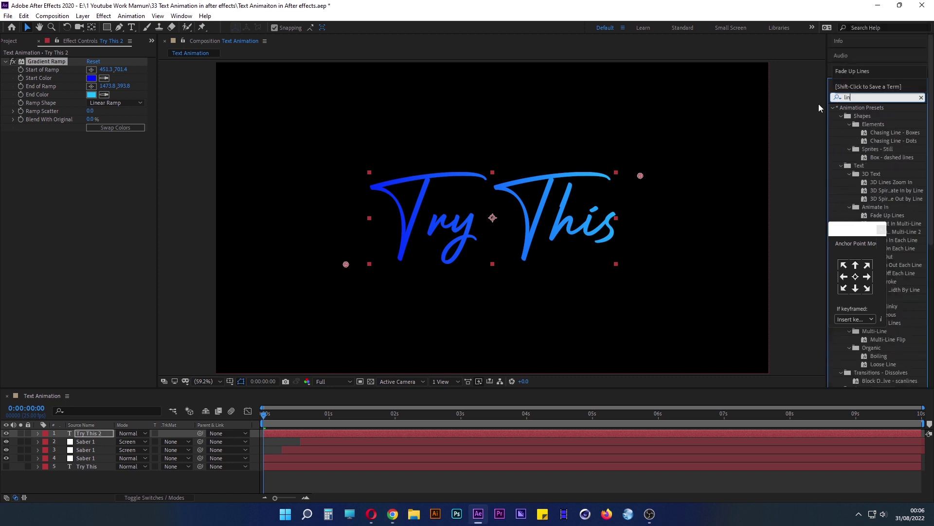
text(ear)
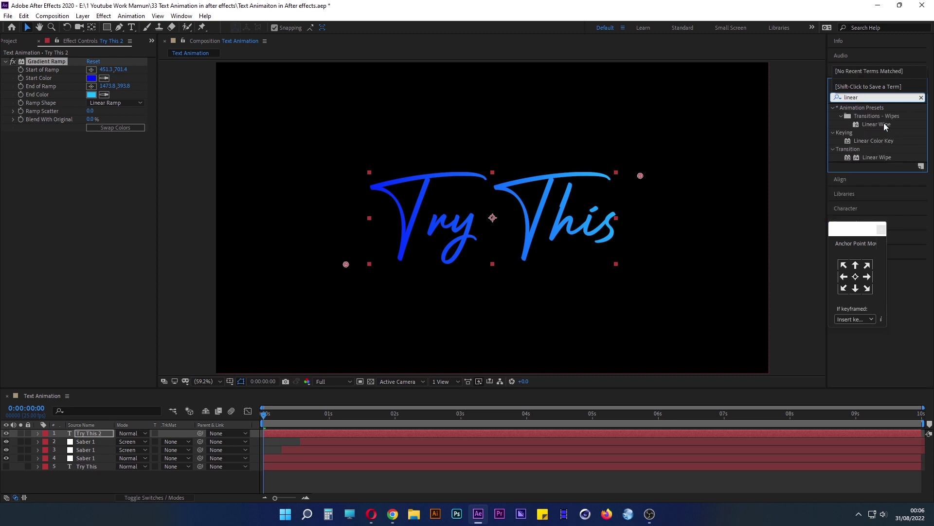
mouse_move(874, 125)
mouse_down()
mouse_move(308, 431)
mouse_move(287, 429)
mouse_move(474, 418)
mouse_move(233, 418)
mouse_up()
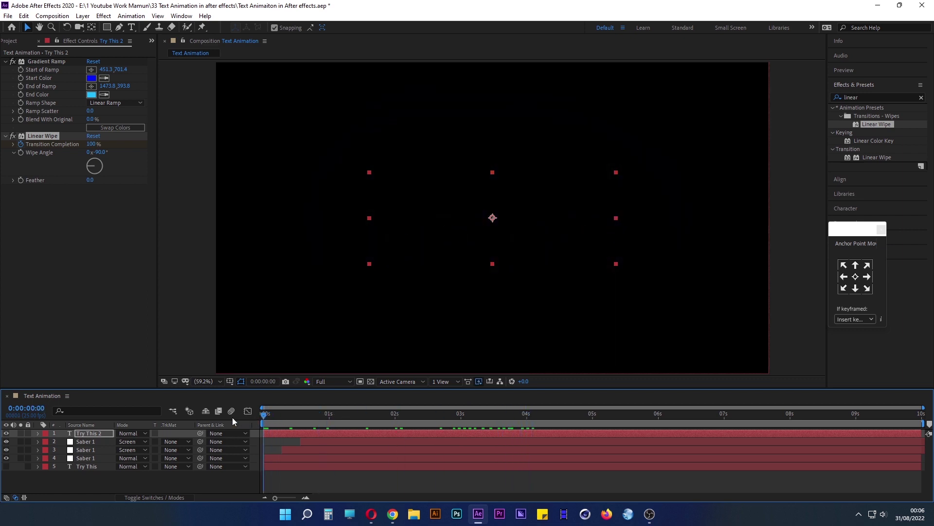
Preview the wipe, then scrub back to the start where the text is fully wiped.
key(space)
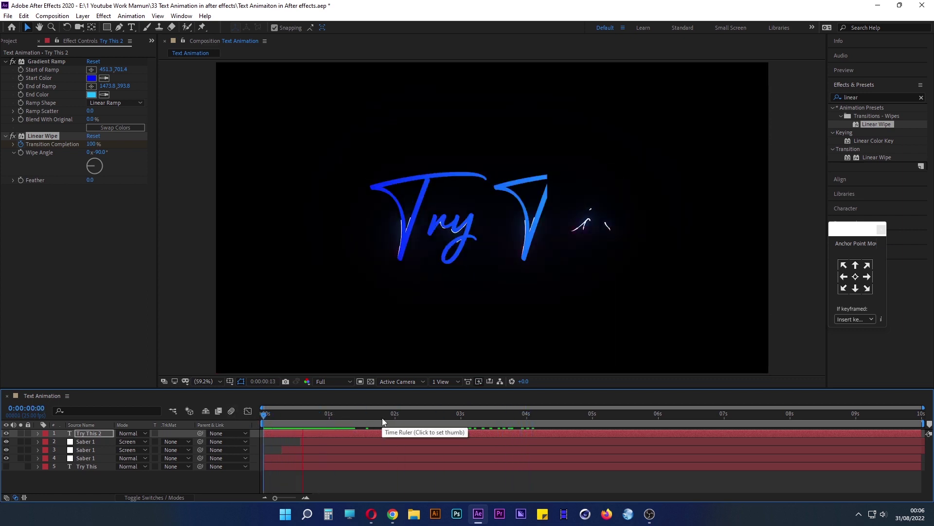
click(411, 416)
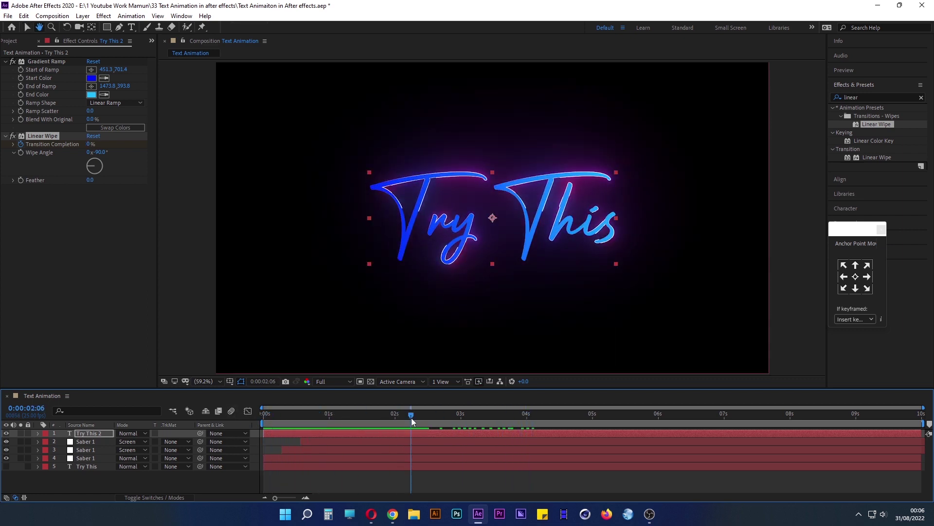
drag(408, 418, 300, 418)
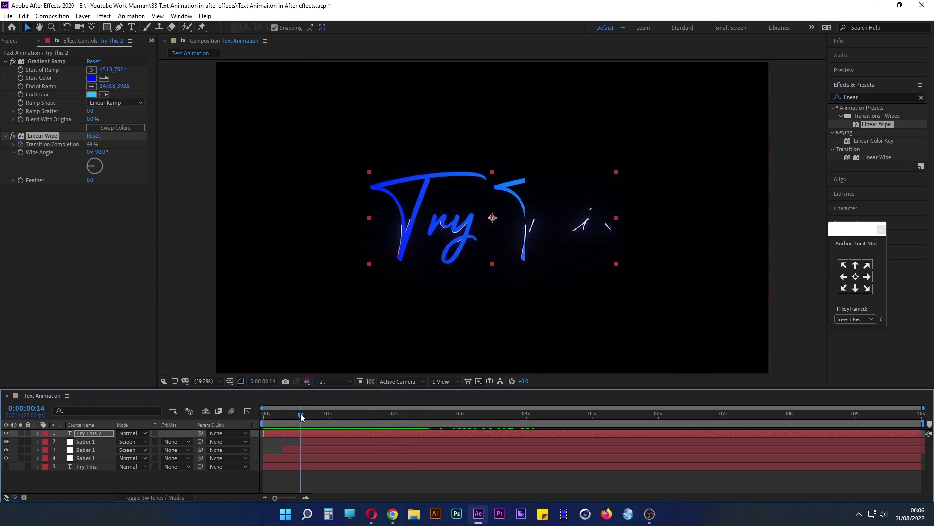
mouse_move(300, 413)
mouse_down()
mouse_move(271, 417)
mouse_move(314, 415)
mouse_move(295, 419)
mouse_up()
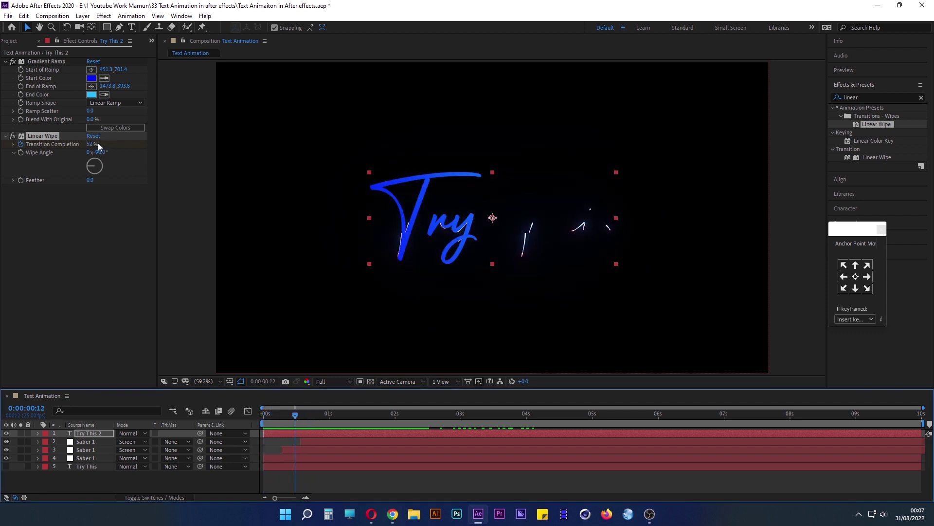
Set the Linear Wipe's Transition Completion to 80%.
drag(98, 143, 105, 144)
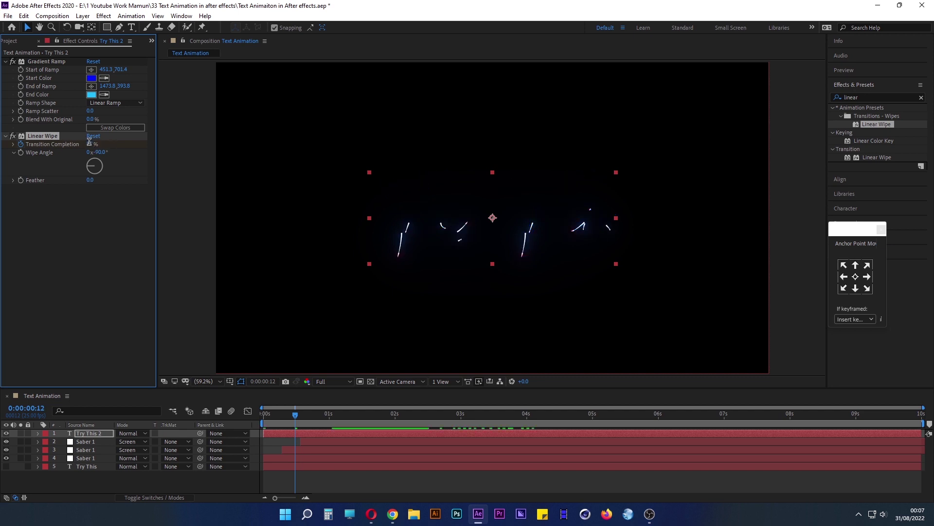
click(89, 143)
text(80)
key(Return)
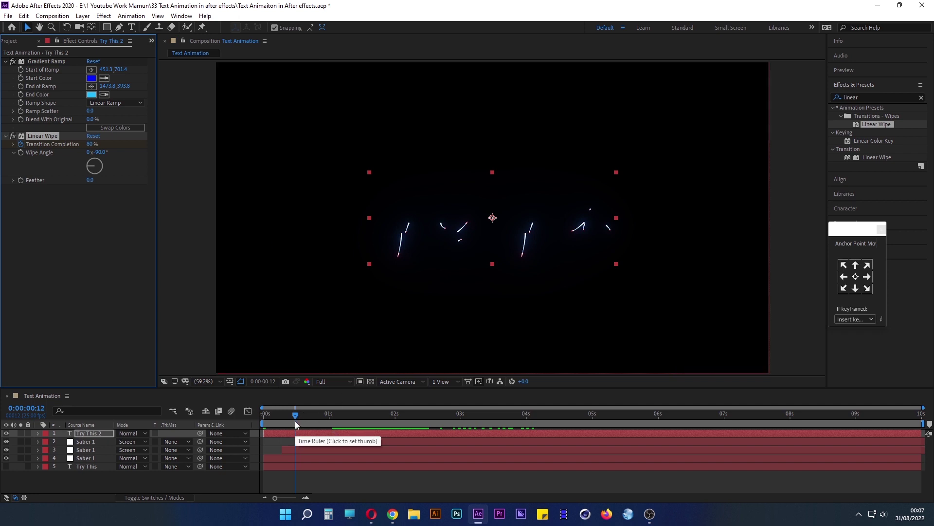
Show the wipe keyframes and shift them so the first starts at 1:10.
key(u)
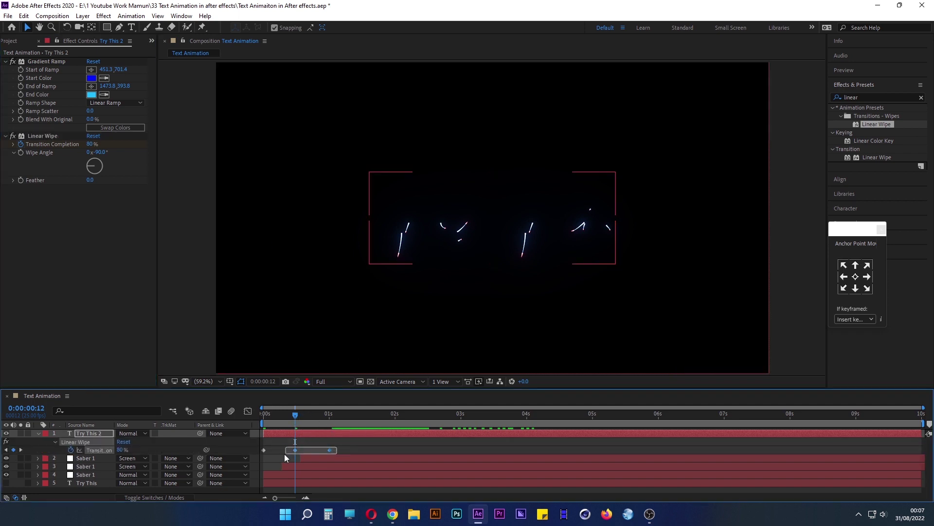
mouse_move(336, 446)
mouse_down()
mouse_move(259, 454)
mouse_move(383, 451)
mouse_up()
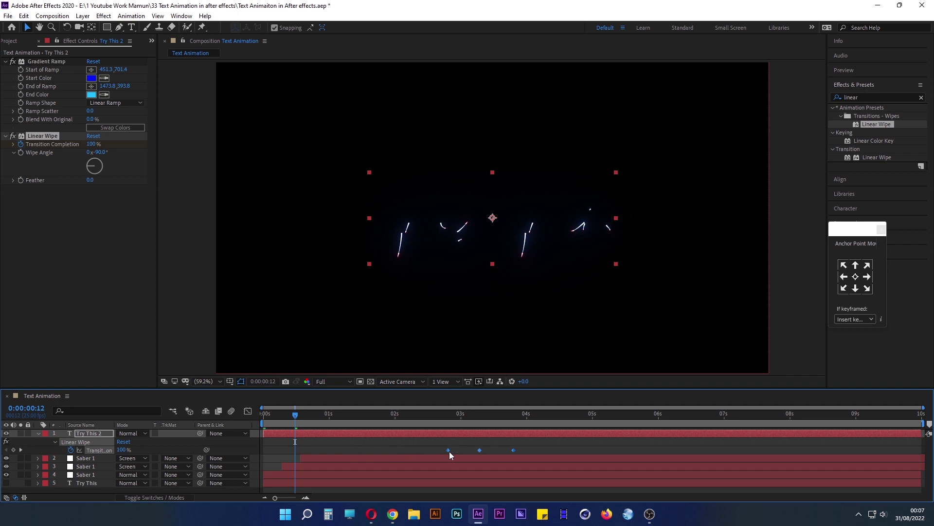
drag(302, 416, 355, 418)
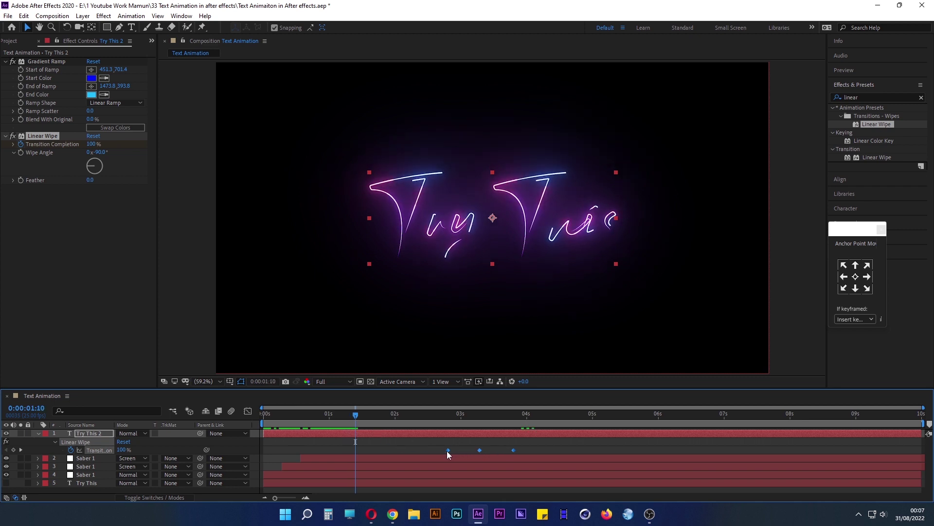
drag(447, 451, 355, 452)
click(357, 448)
click(356, 449)
Set the first wipe keyframe to 80% and delete the middle keyframe.
click(120, 449)
text(80)
key(Return)
click(387, 450)
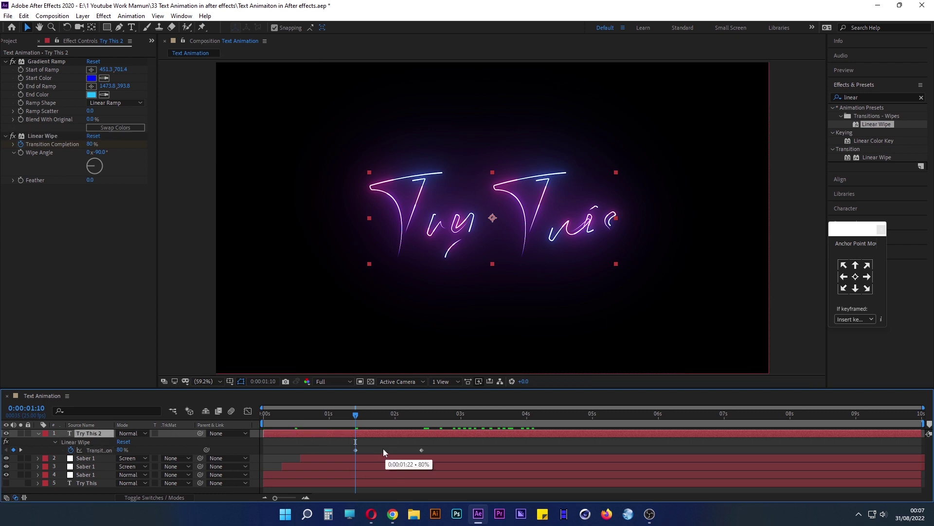
key(Delete)
Set the ending Transition Completion keyframe at 2:10 to 20%.
click(378, 416)
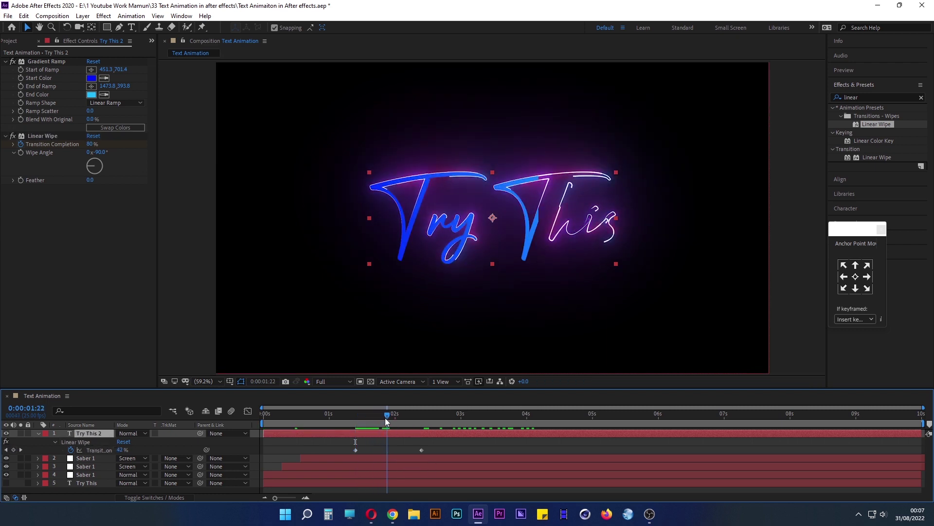
drag(383, 417, 419, 420)
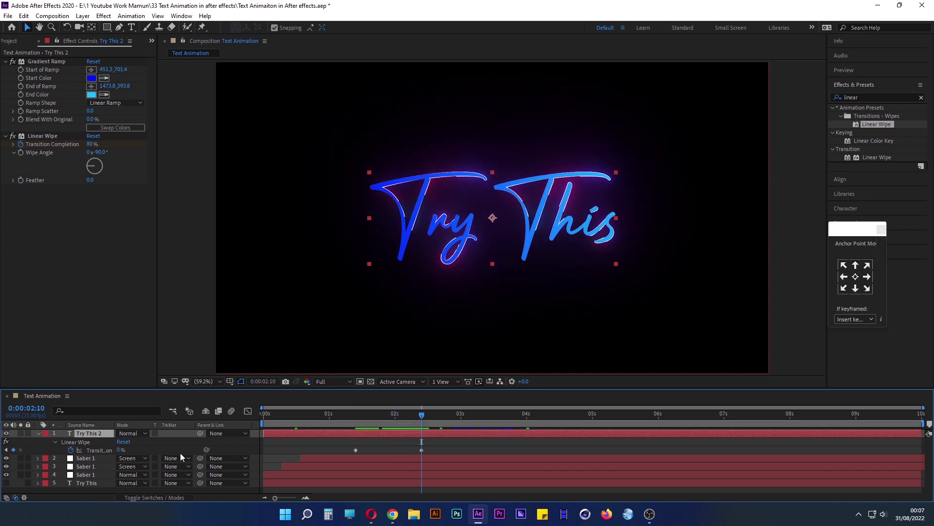
click(118, 450)
text(30)
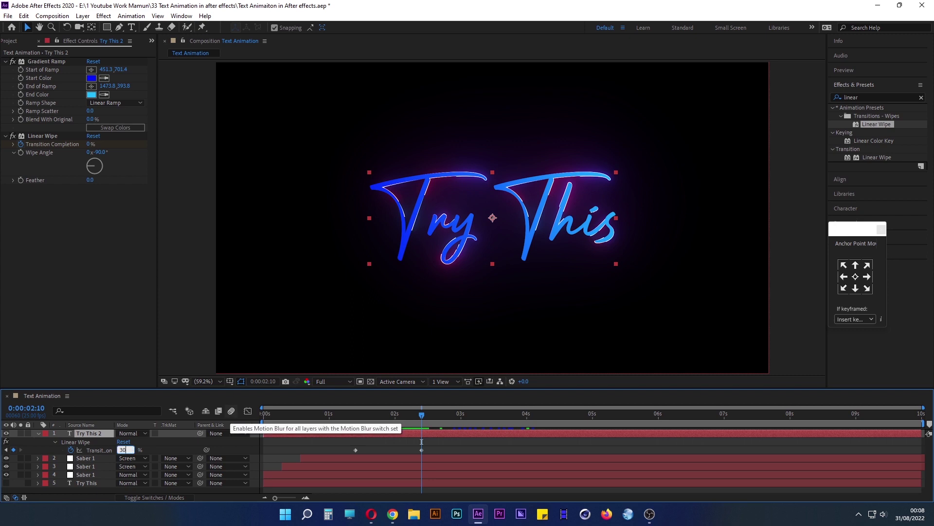
key(Return)
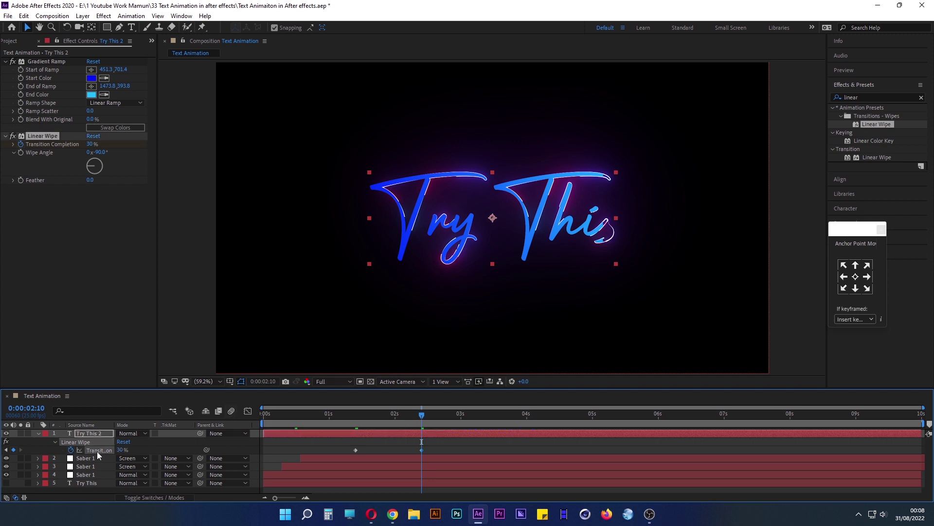
drag(119, 449, 115, 446)
click(118, 449)
text(20)
key(Return)
Apply Easy Ease to both Transition Completion keyframes.
right_click(354, 450)
mouse_move(424, 444)
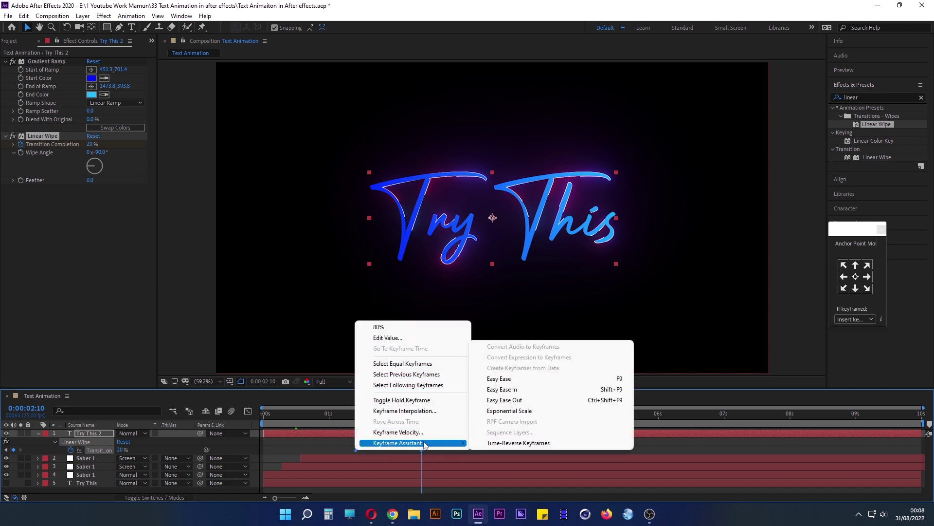
click(483, 378)
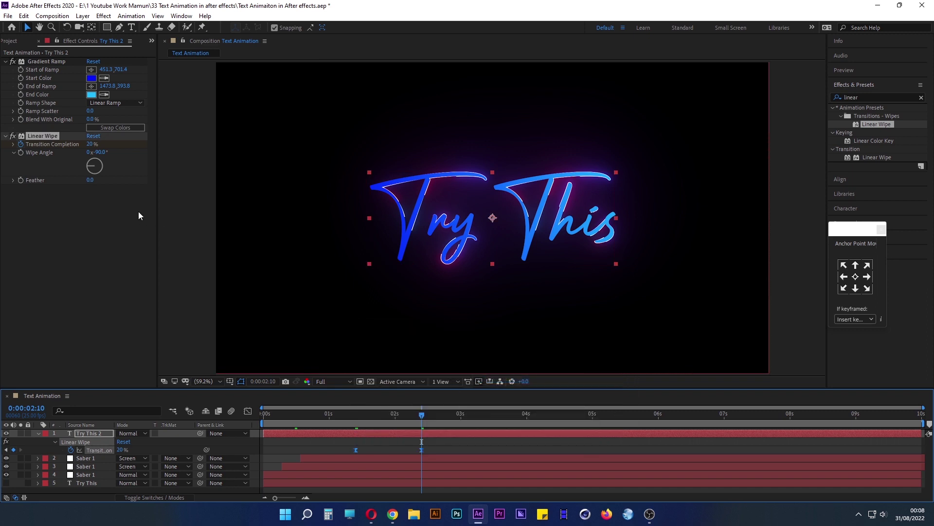
Set the Linear Wipe Feather to 125 and preview from the start.
drag(89, 179, 99, 178)
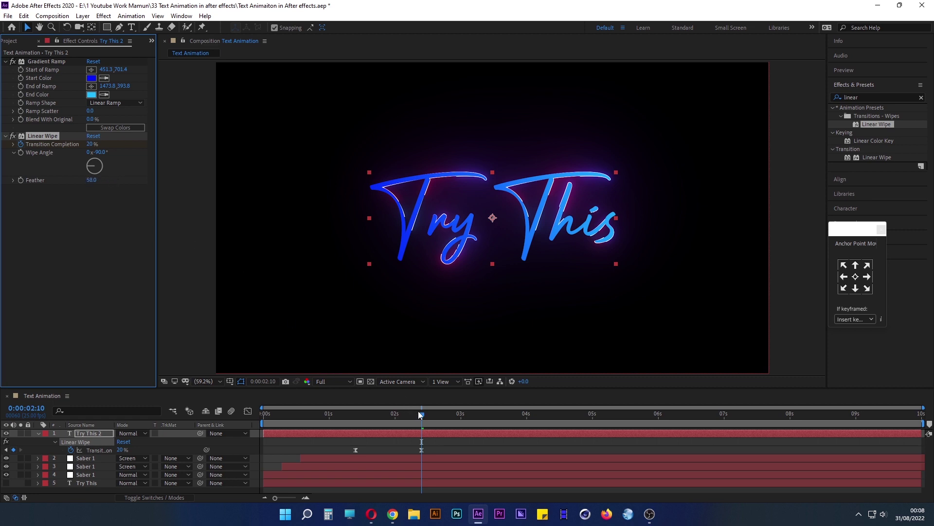
mouse_move(421, 415)
mouse_down()
mouse_move(369, 417)
mouse_move(381, 418)
mouse_up()
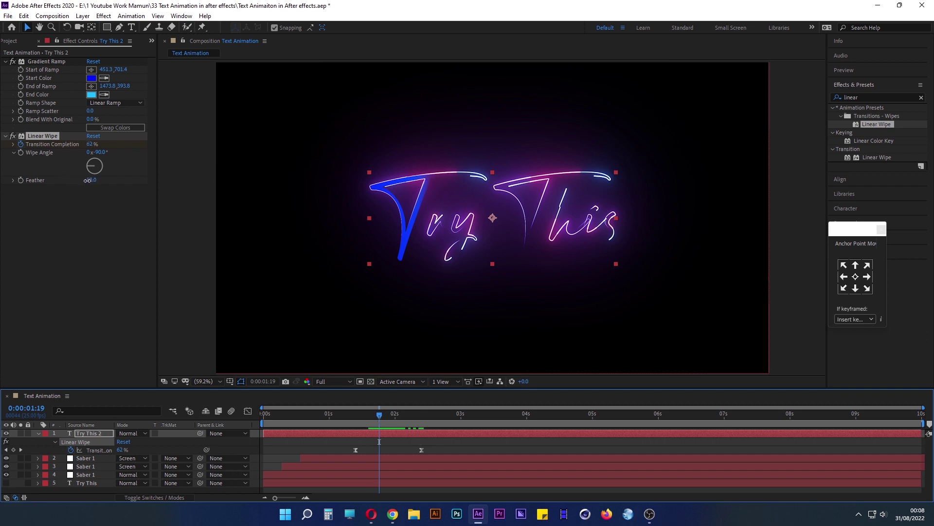
mouse_move(90, 179)
mouse_down()
mouse_move(70, 183)
mouse_move(136, 184)
mouse_up()
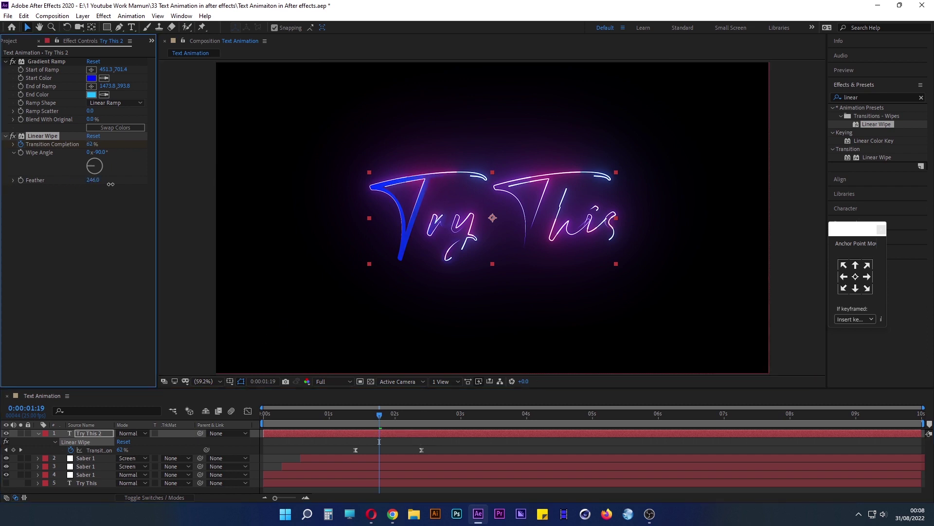
drag(69, 189, 56, 189)
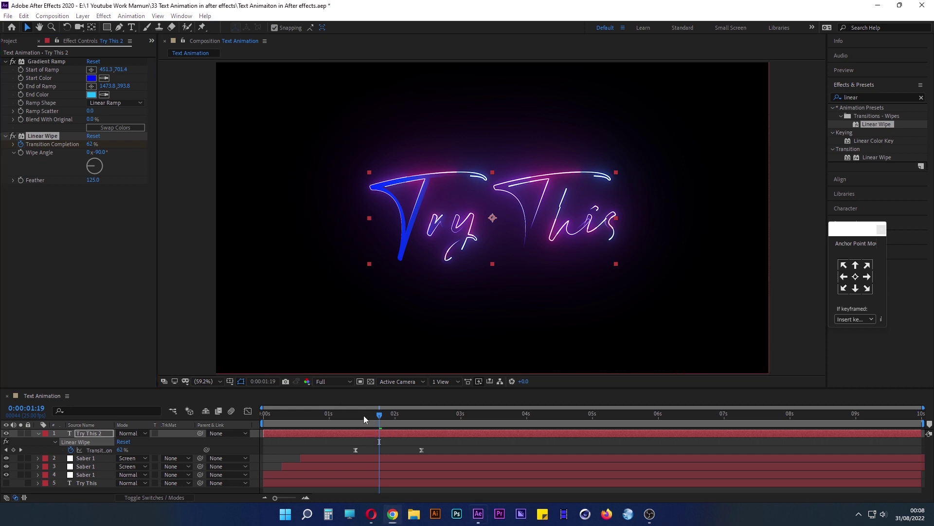
drag(363, 415, 253, 423)
key(space)
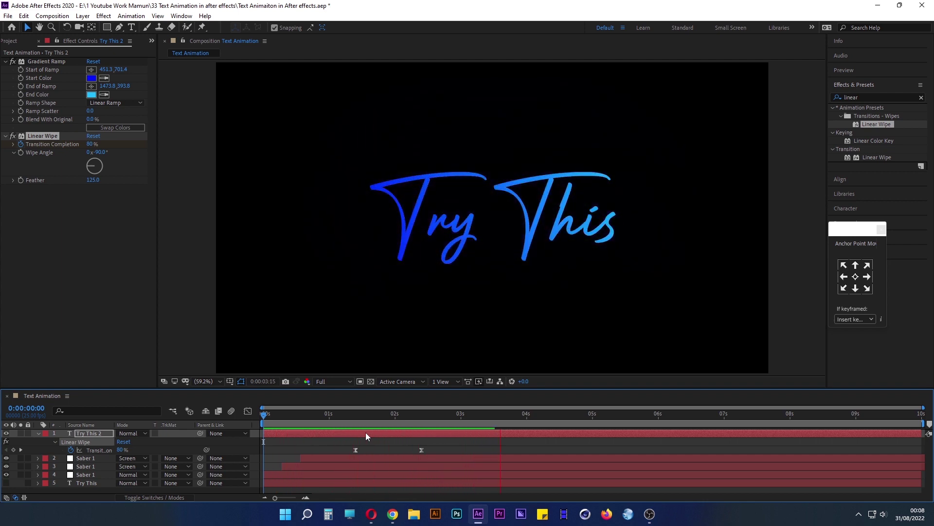
Replay the gradient reveal, then lower the Linear Wipe Feather from 125 to 100.
key(space)
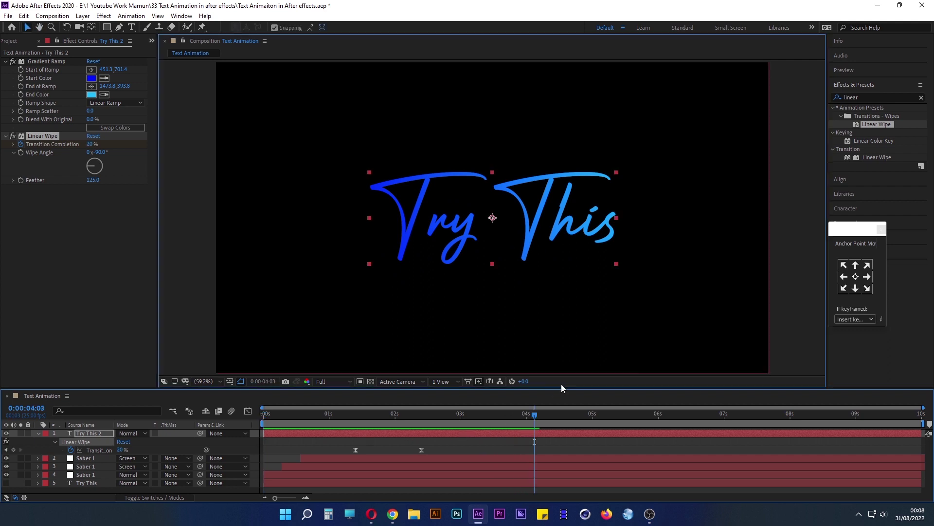
click(495, 414)
drag(396, 420, 221, 422)
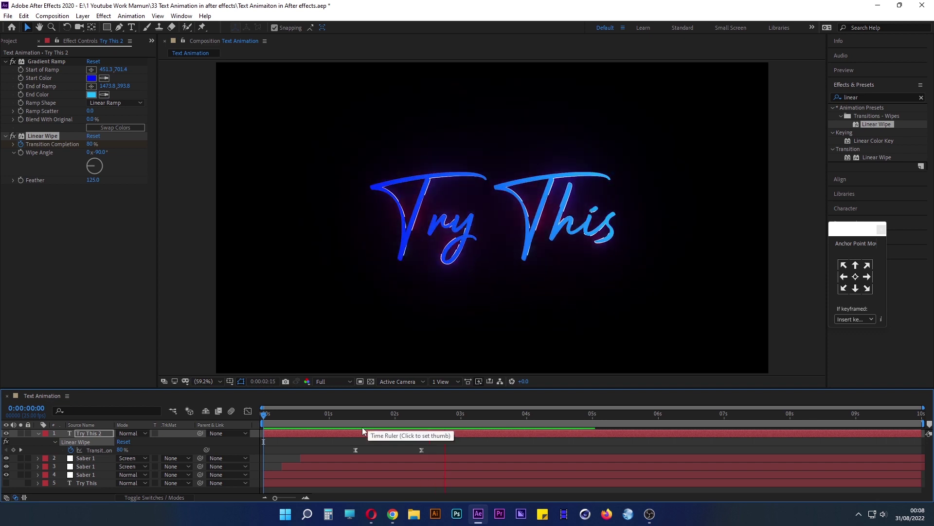
key(space)
drag(427, 422, 377, 424)
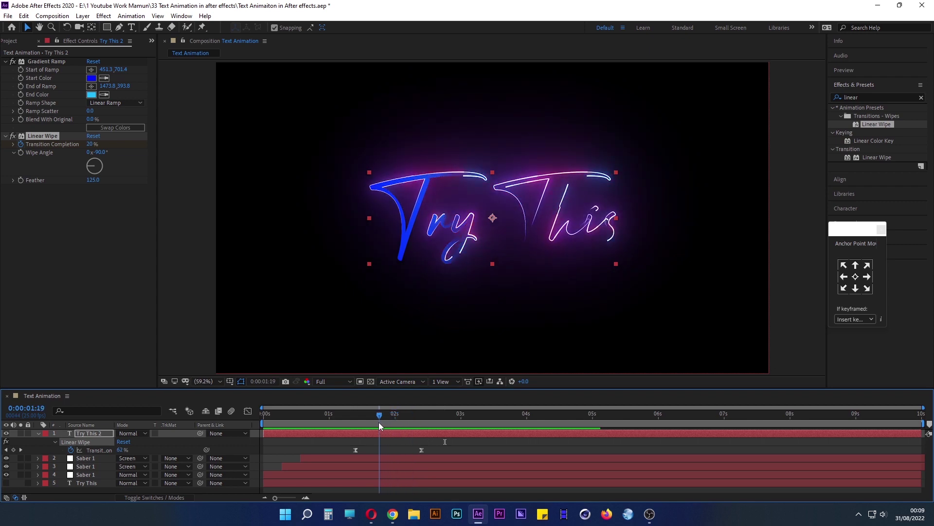
drag(378, 426, 356, 431)
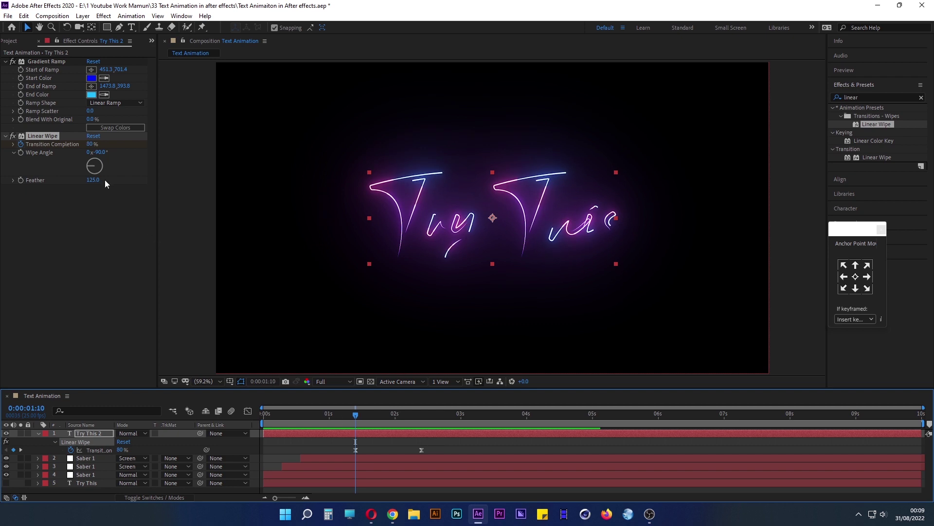
drag(92, 180, 86, 181)
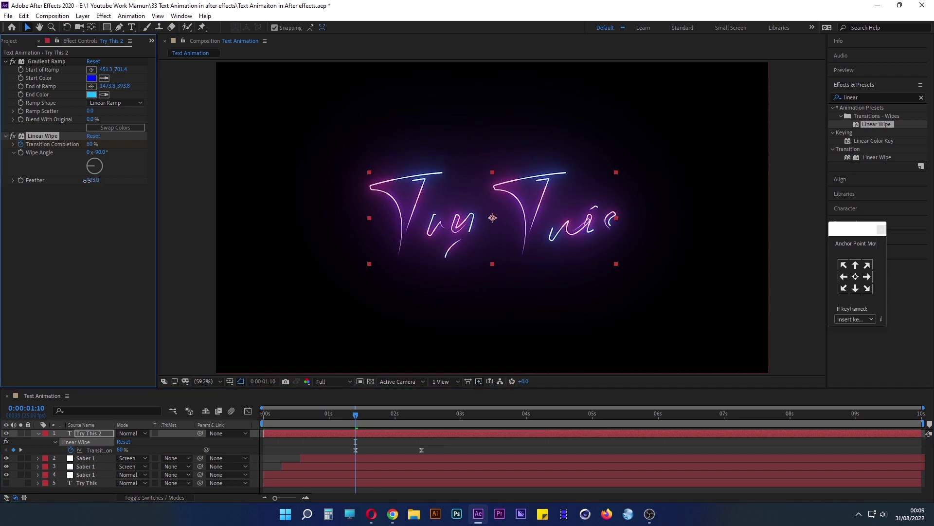
drag(351, 404, 385, 416)
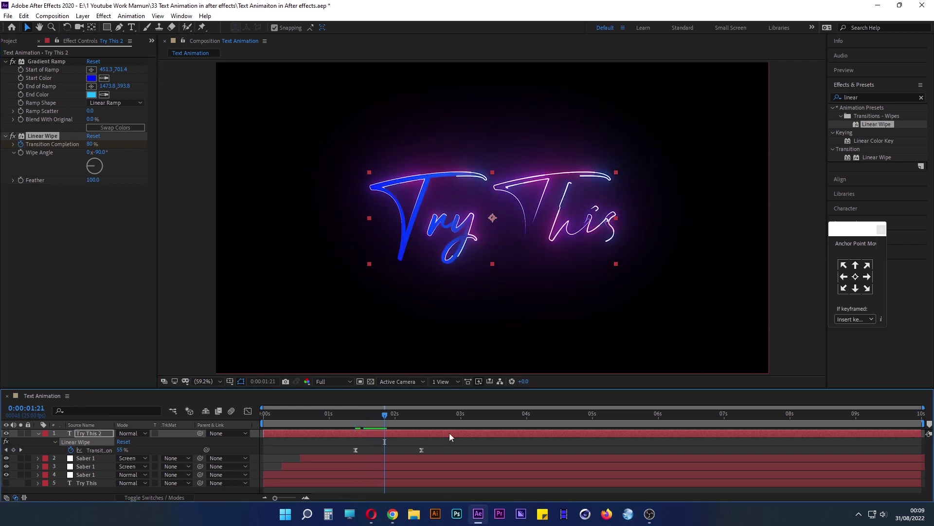
Move the 20% end keyframe to about 0:00:03:08 and preview the longer reveal.
drag(422, 450, 471, 450)
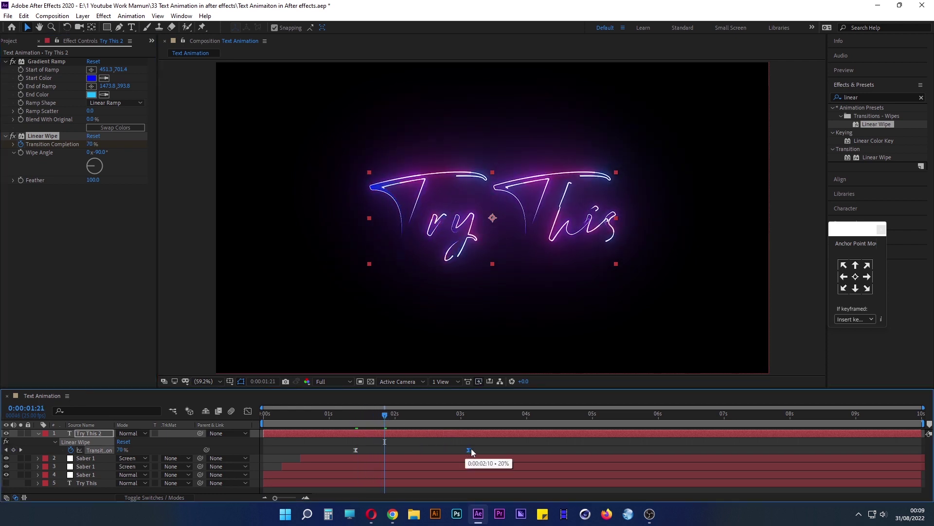
drag(385, 415, 253, 423)
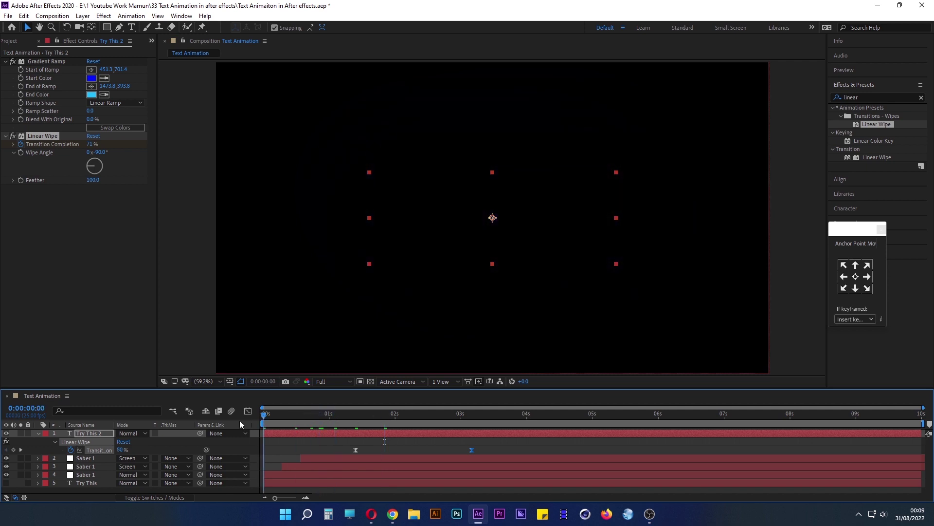
key(space)
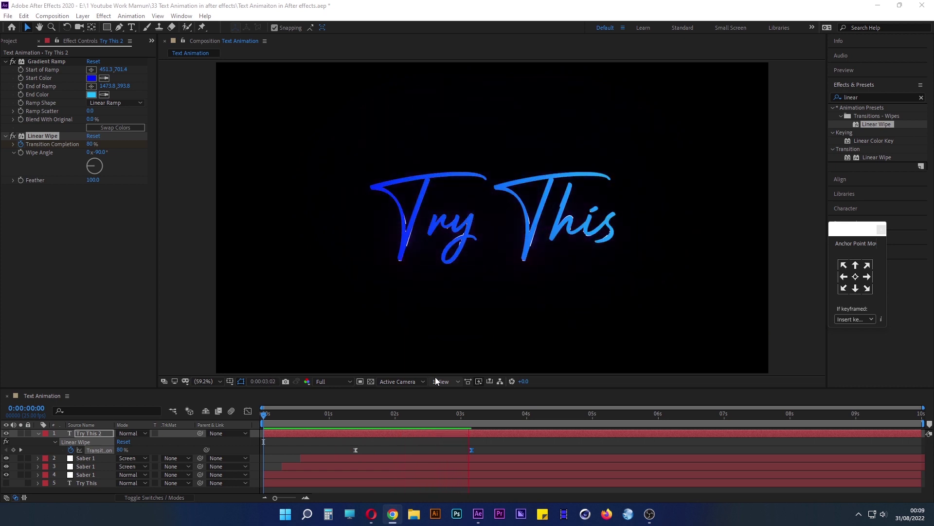
click(521, 419)
click(397, 418)
mouse_move(376, 418)
mouse_down()
mouse_move(436, 435)
mouse_move(477, 433)
mouse_up()
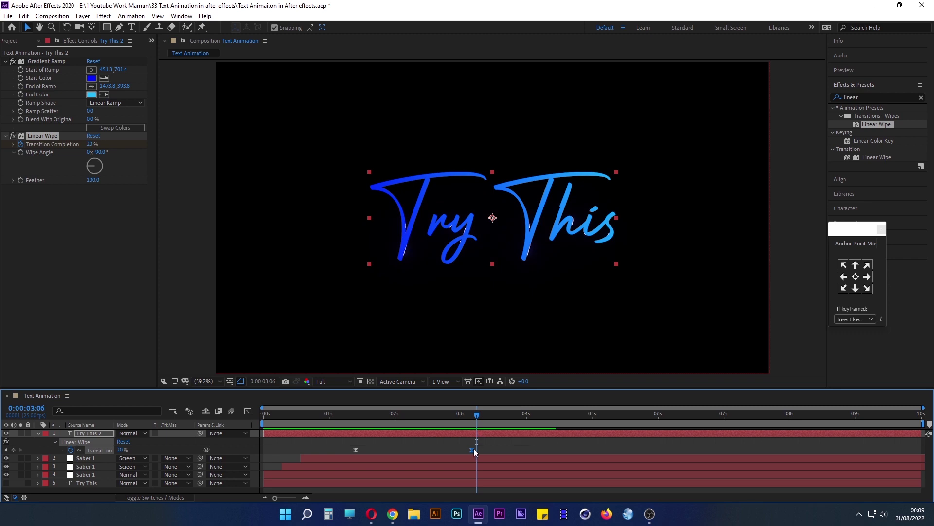
mouse_move(472, 449)
mouse_down()
mouse_move(496, 419)
mouse_move(223, 417)
mouse_up()
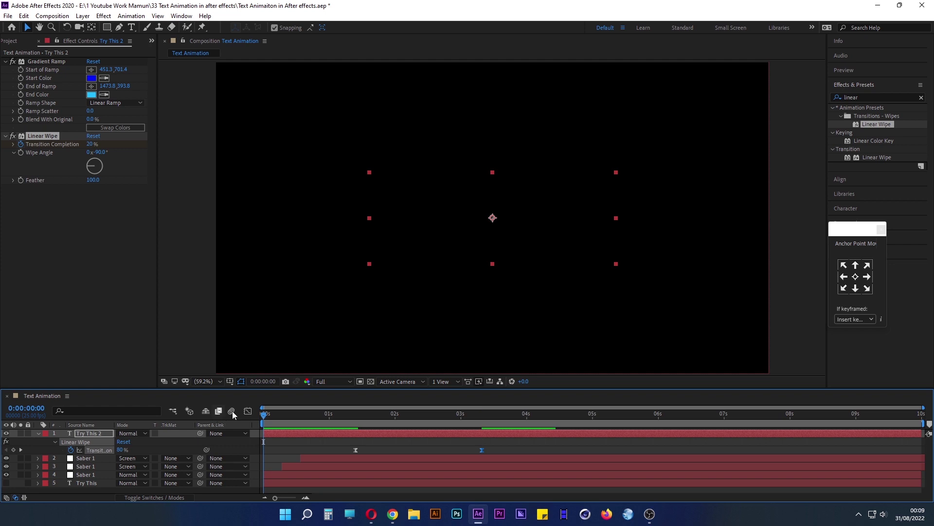
key(space)
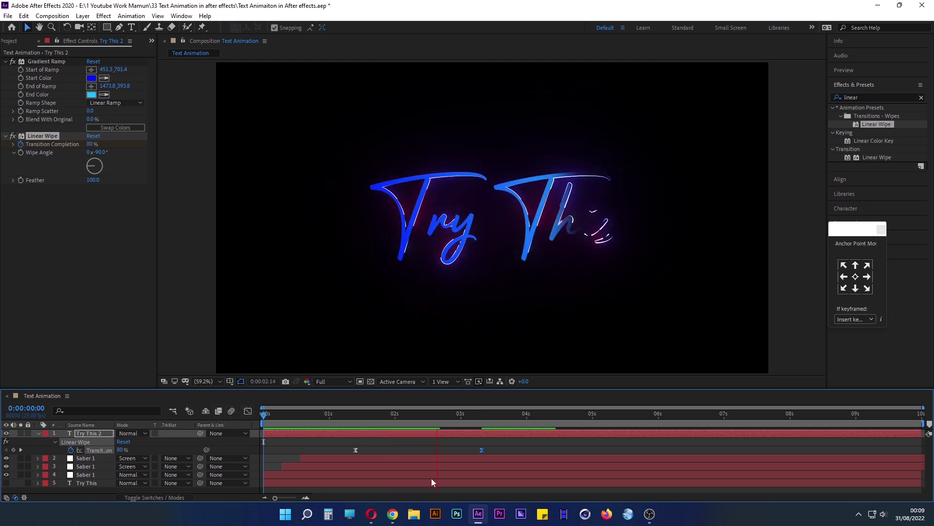
click(516, 415)
Rewind to the start and save the project with Ctrl+S.
drag(480, 420, 253, 424)
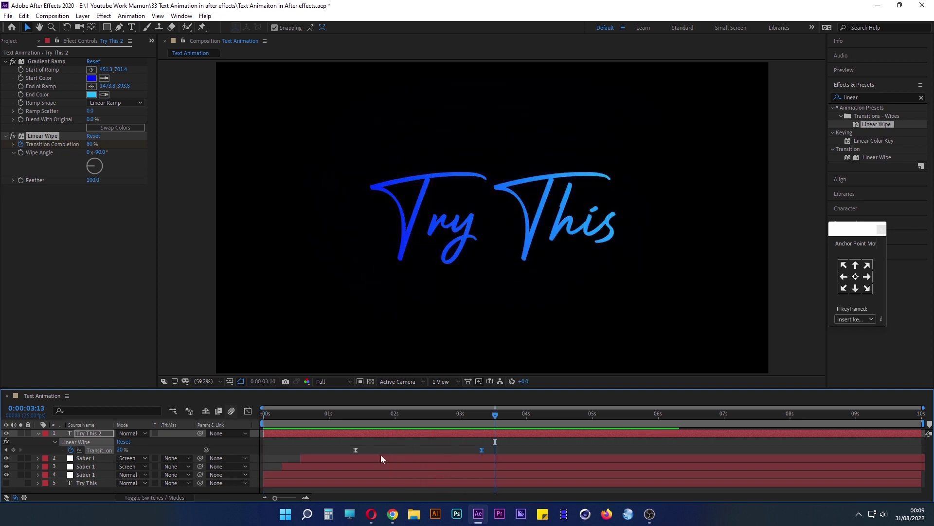
key(space)
mouse_move(495, 415)
mouse_down()
mouse_move(262, 427)
mouse_move(488, 439)
mouse_move(314, 441)
mouse_move(496, 456)
mouse_move(486, 458)
mouse_up()
key(ctrl+s)
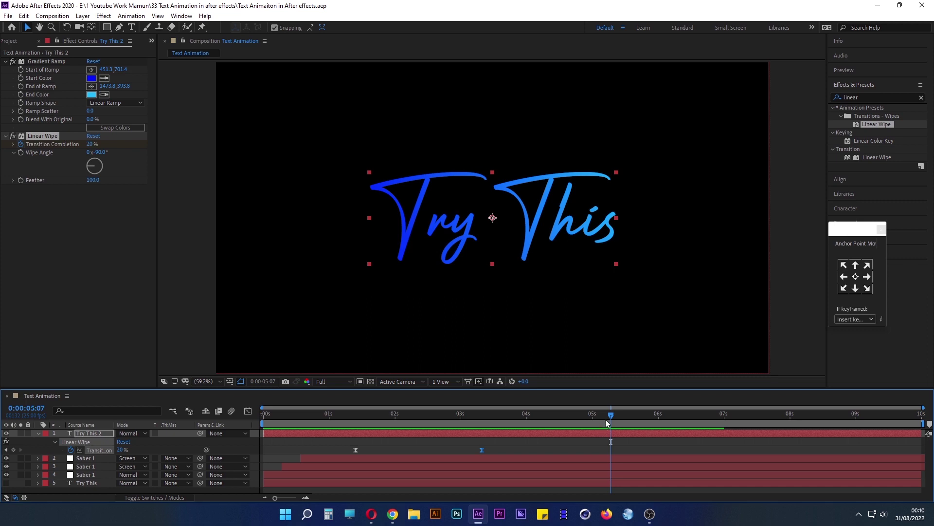
drag(605, 419, 227, 422)
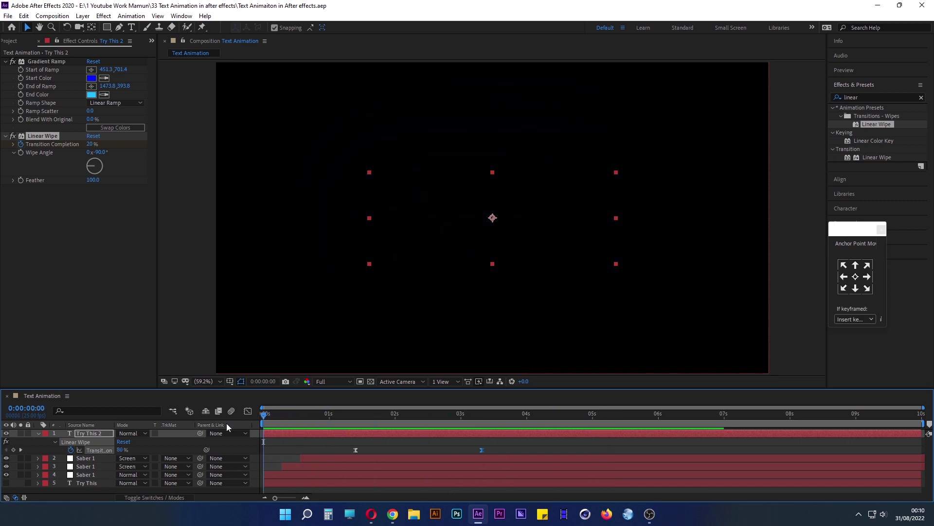
click(105, 384)
Create Camera 1 as a Two-Node Camera using the 50mm preset.
click(39, 433)
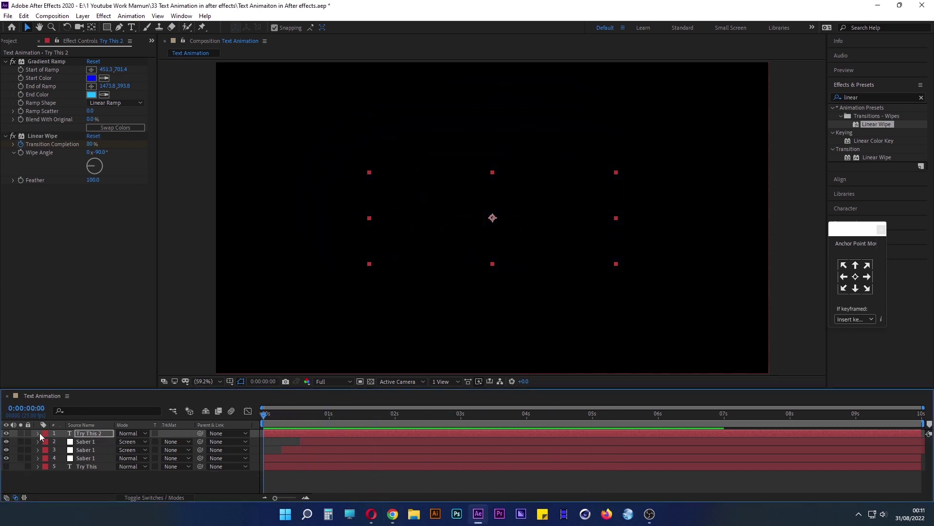
click(104, 477)
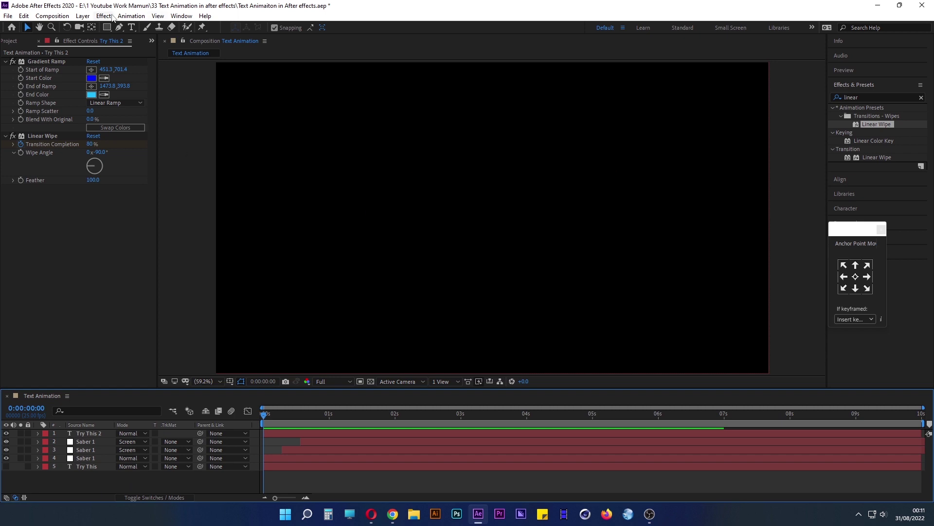
click(83, 16)
mouse_move(185, 27)
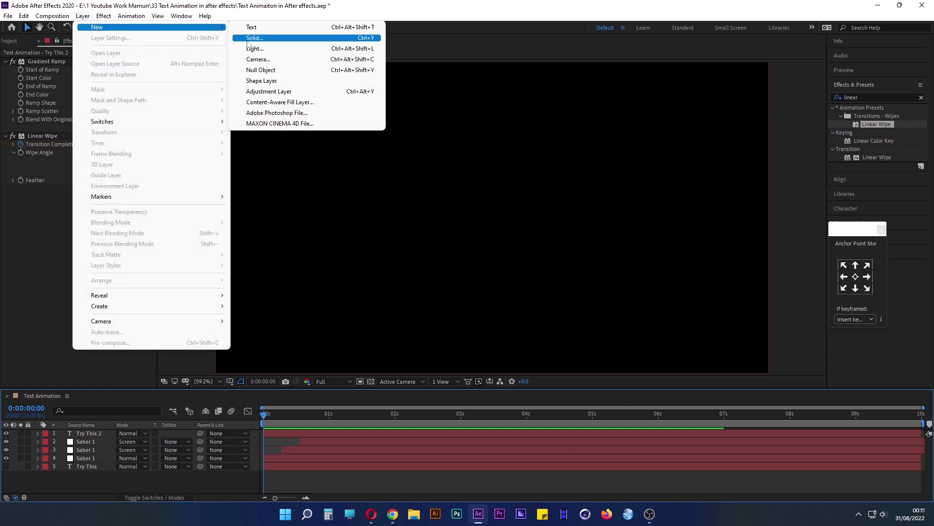
click(265, 59)
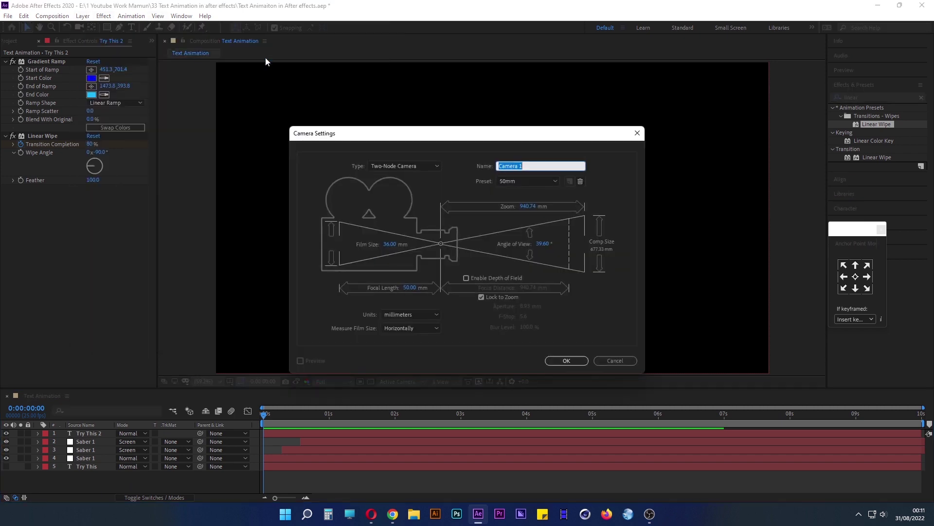
click(556, 358)
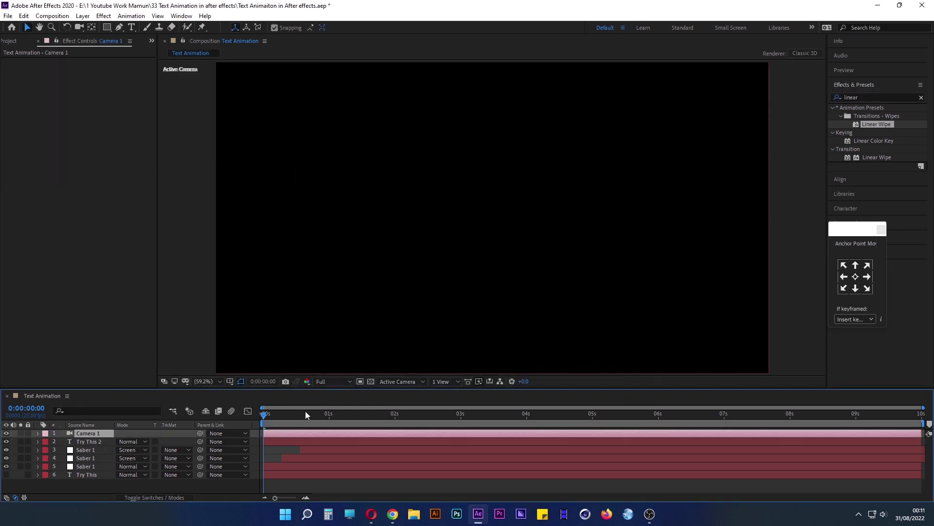
Enable the 3D Layer switch on layers 2–6, the Try This and Saber layers.
drag(268, 414, 353, 420)
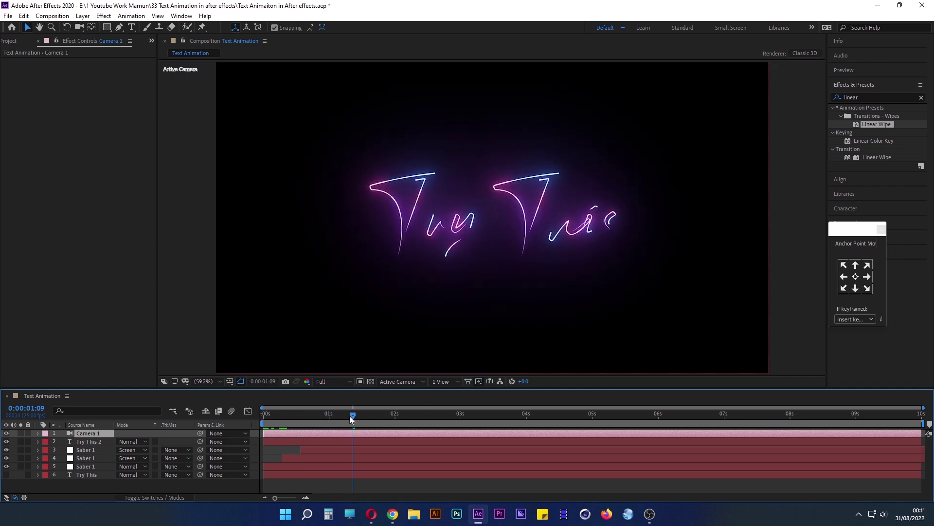
drag(350, 416, 182, 414)
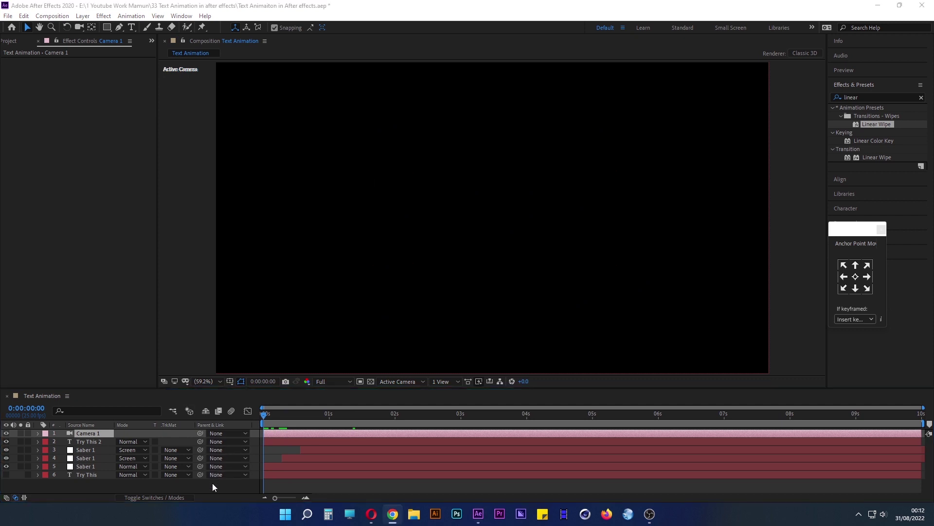
click(176, 496)
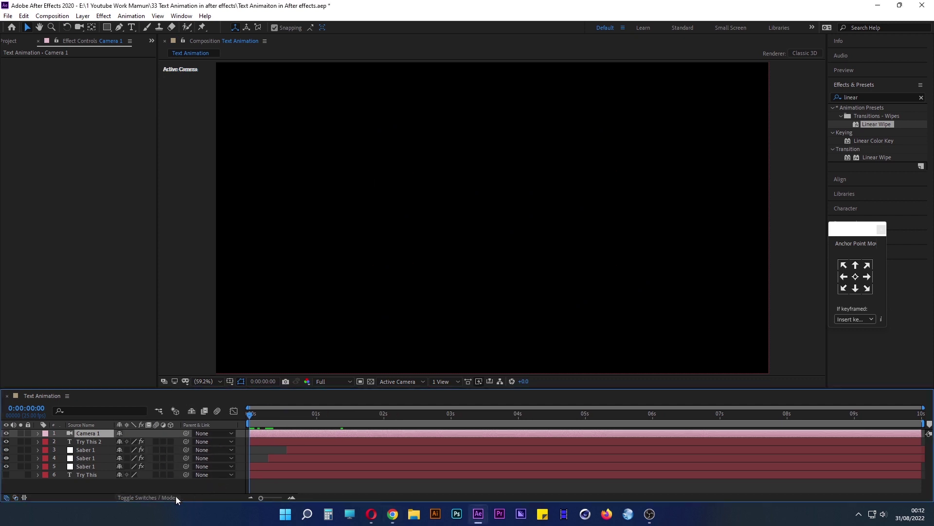
click(80, 442)
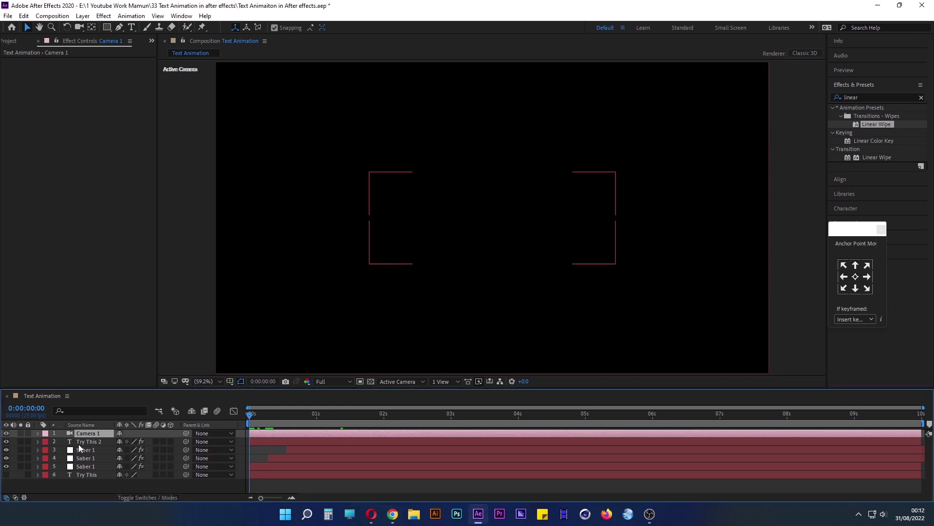
shift+click(87, 475)
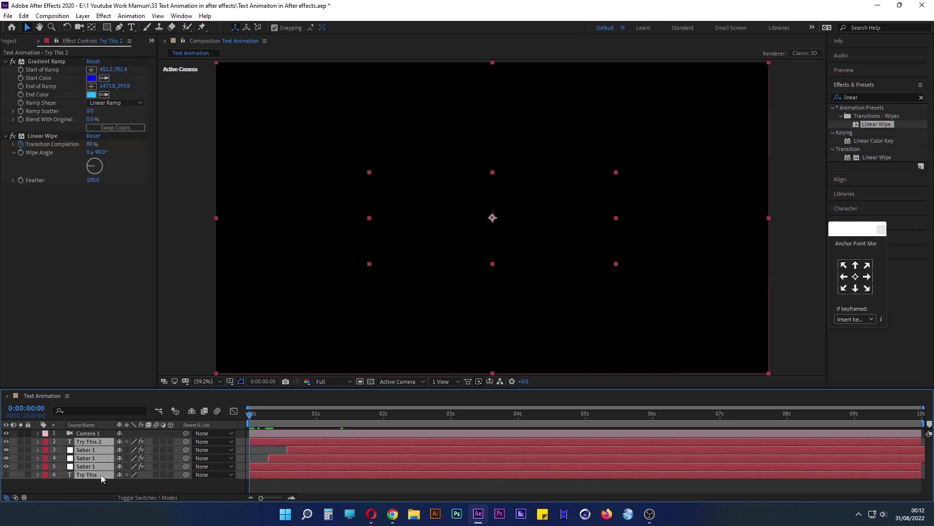
click(171, 441)
click(176, 487)
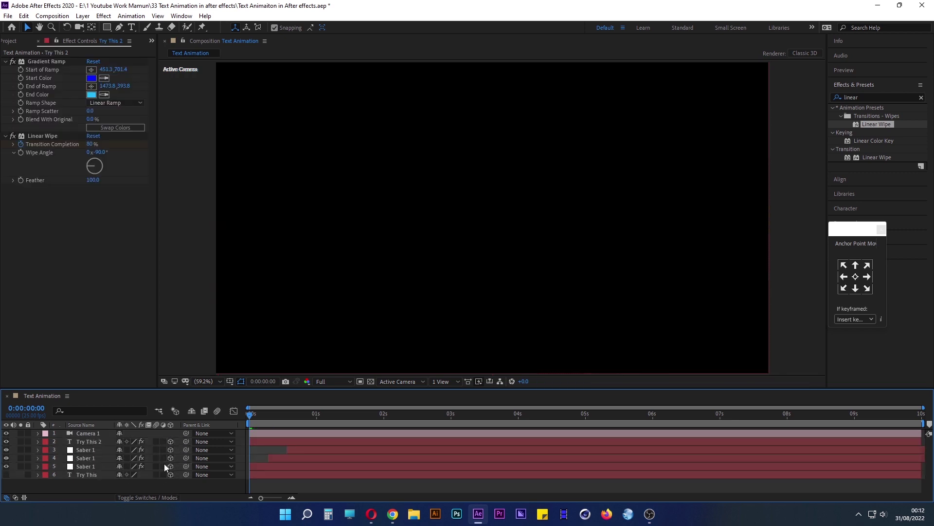
click(95, 432)
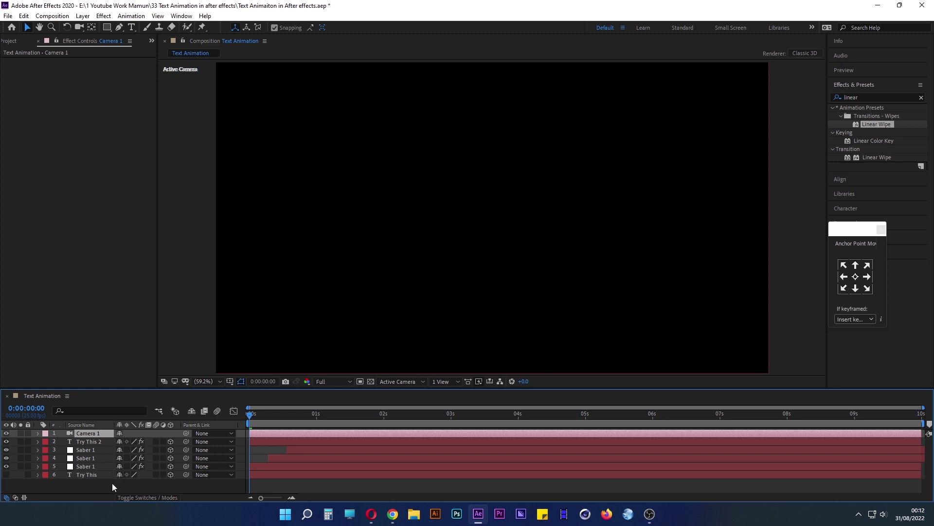
click(112, 483)
drag(248, 419, 340, 413)
click(84, 434)
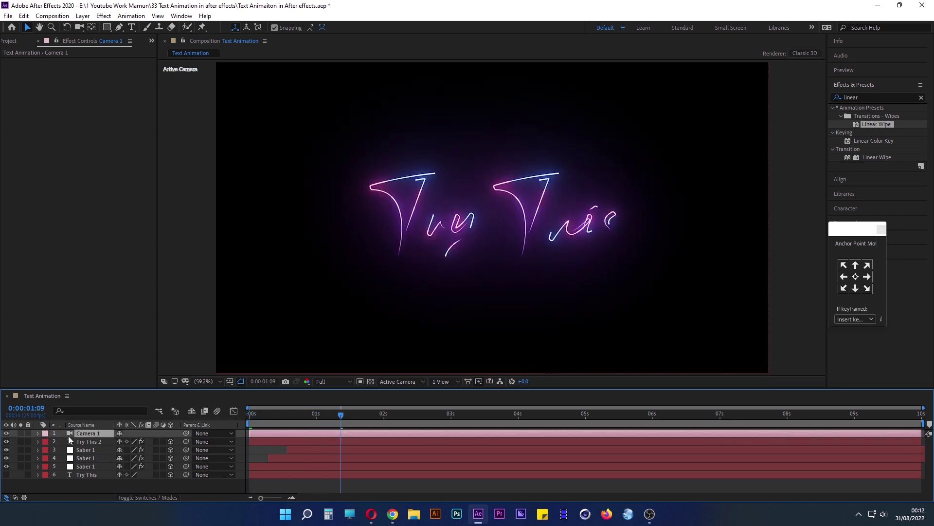
Keyframe Camera 1 Position at 2:00 and 2:17, moving Z from −2666.7 to −2173.7.
click(38, 434)
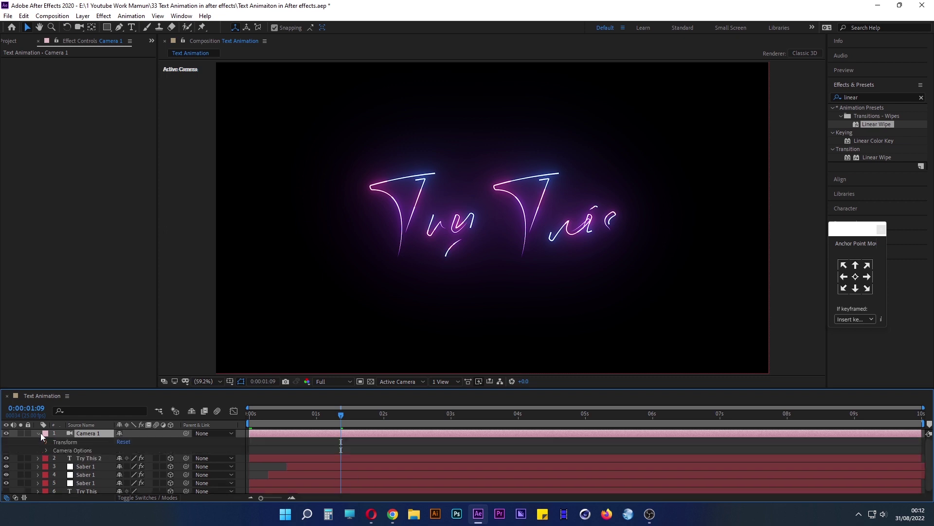
mouse_move(341, 415)
mouse_down()
mouse_move(416, 430)
mouse_move(375, 439)
mouse_move(384, 439)
mouse_up()
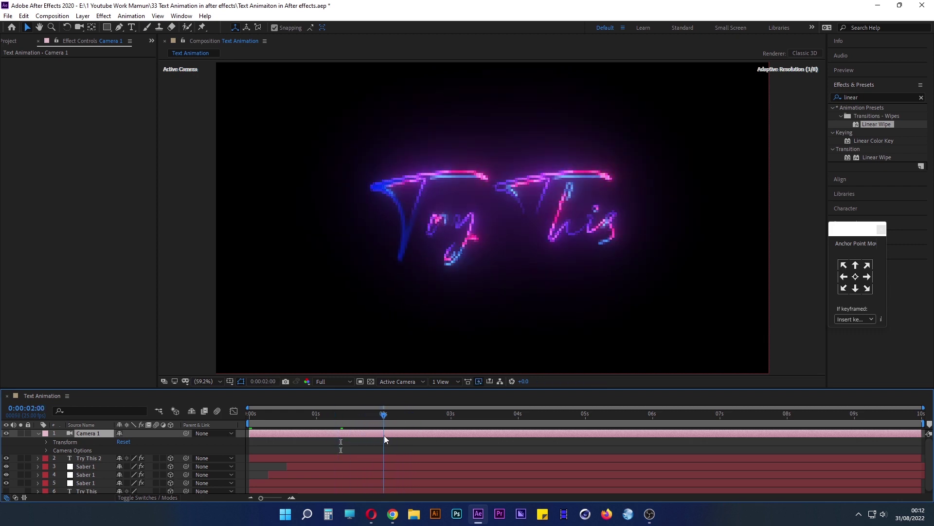
click(46, 442)
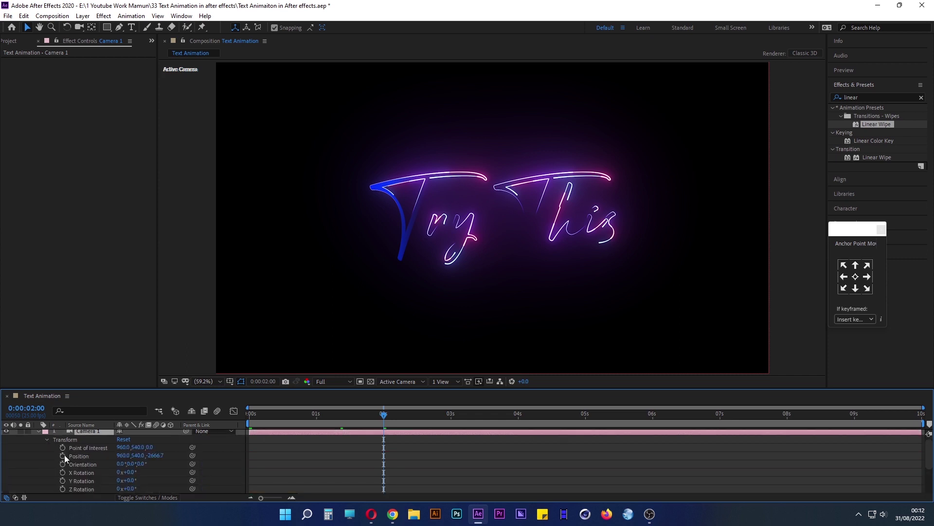
click(63, 455)
drag(383, 413, 429, 415)
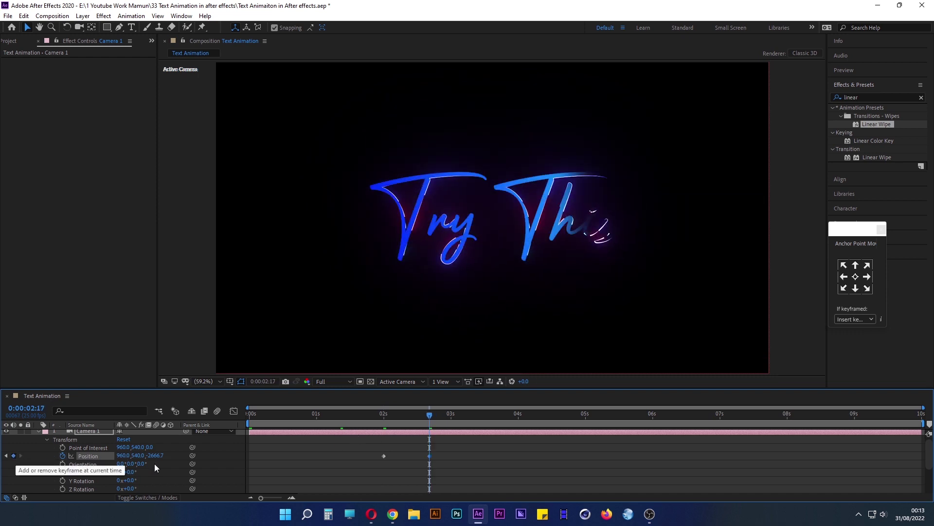
drag(156, 454, 392, 461)
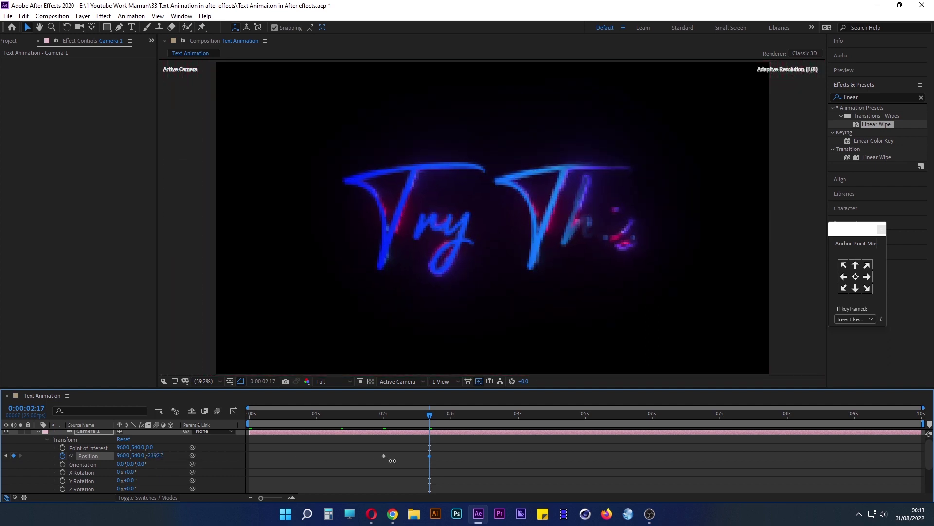
drag(398, 461, 407, 461)
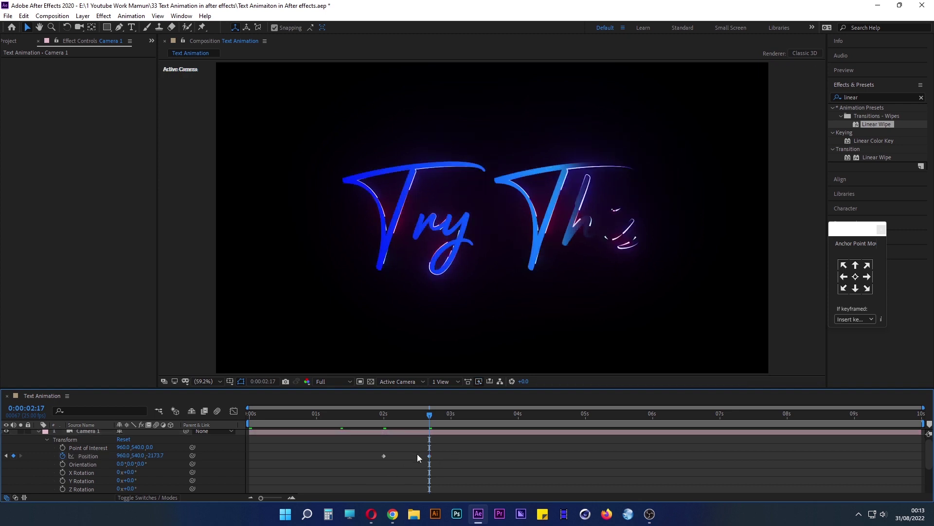
click(384, 456)
Apply Easy Ease to Camera 1's Position keyframes.
right_click(384, 457)
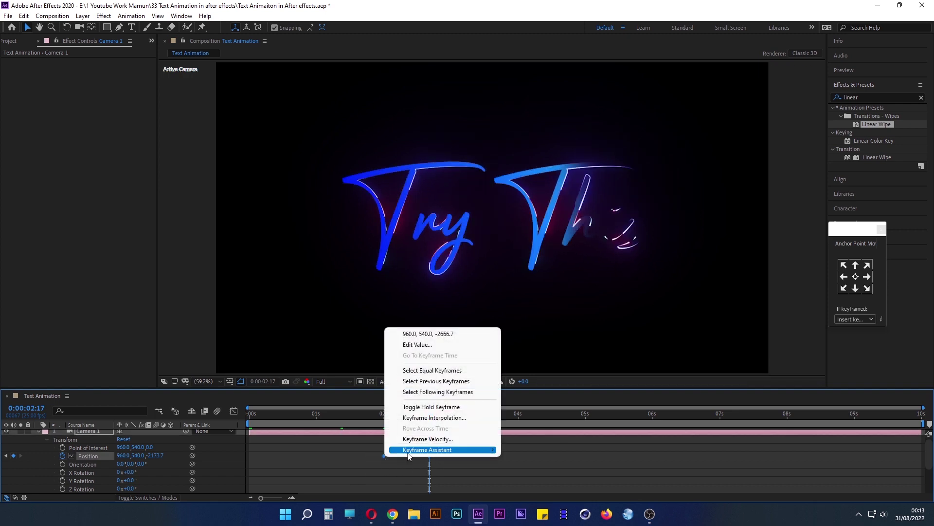
mouse_move(438, 449)
click(525, 387)
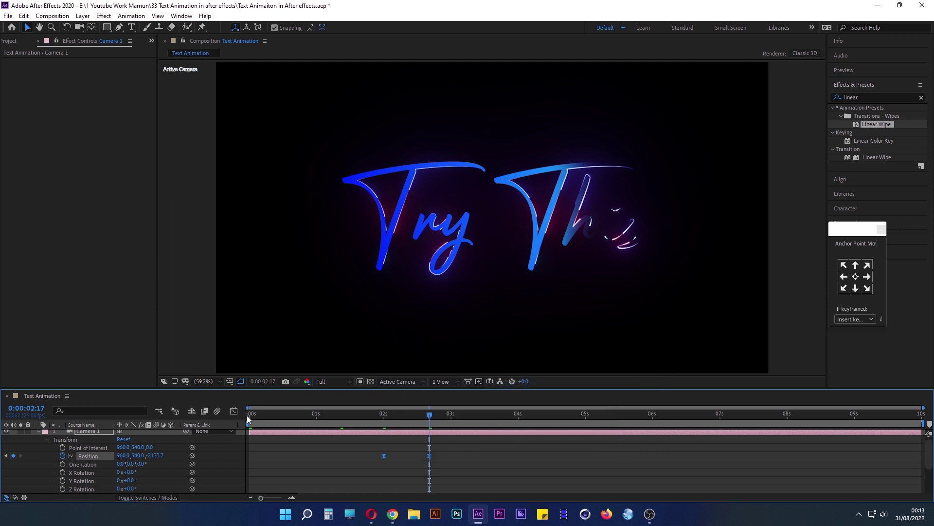
In the Graph Editor, lengthen the incoming ease influence into the final camera keyframe.
click(234, 411)
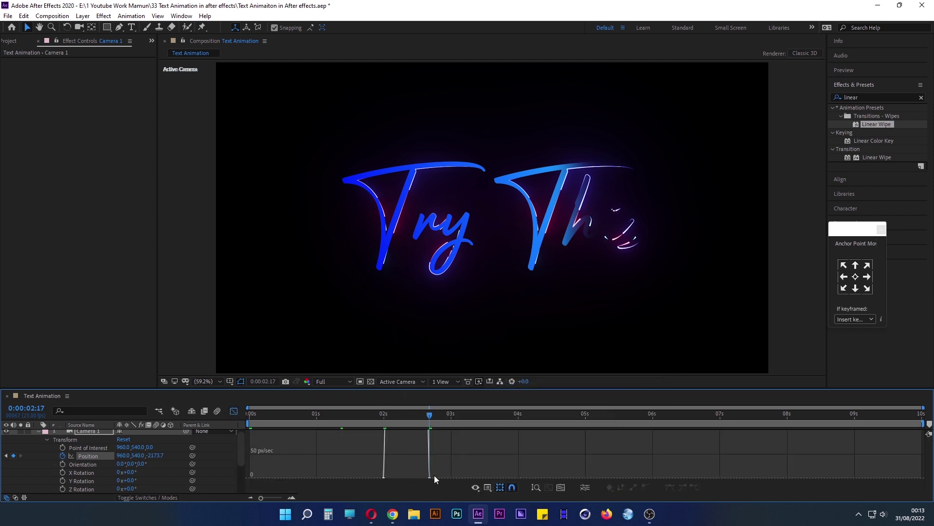
scroll(434, 475, up, 2)
scroll(434, 475, up, 2)
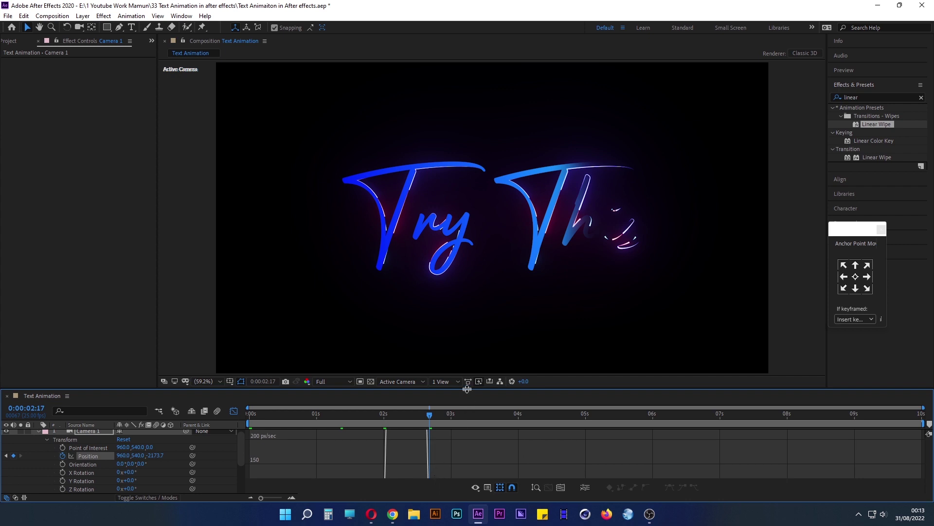
drag(467, 388, 454, 232)
mouse_move(428, 360)
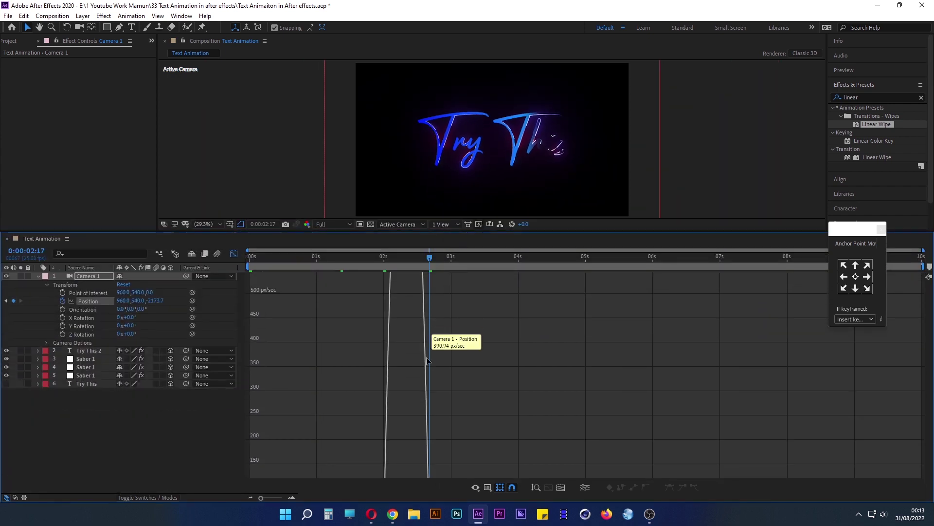
scroll(431, 416, up, 3)
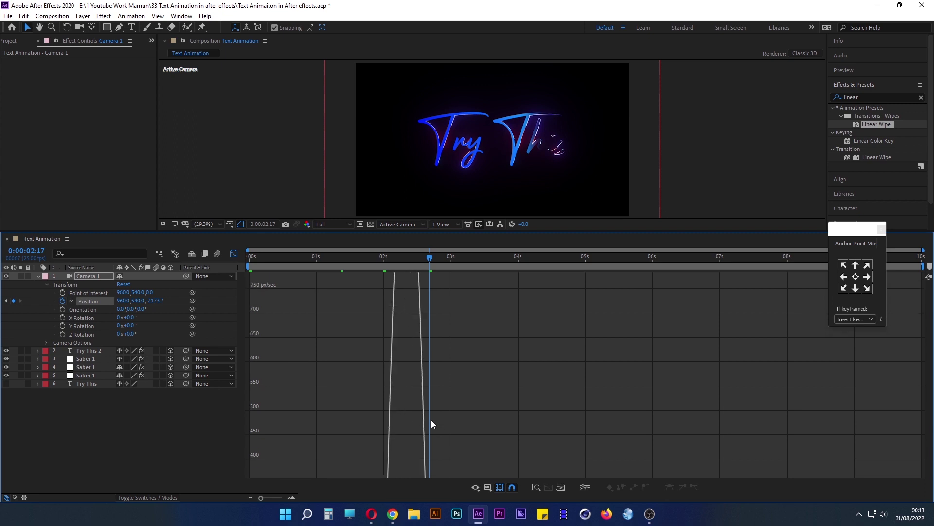
scroll(431, 420, down, 6)
scroll(427, 379, down, 2)
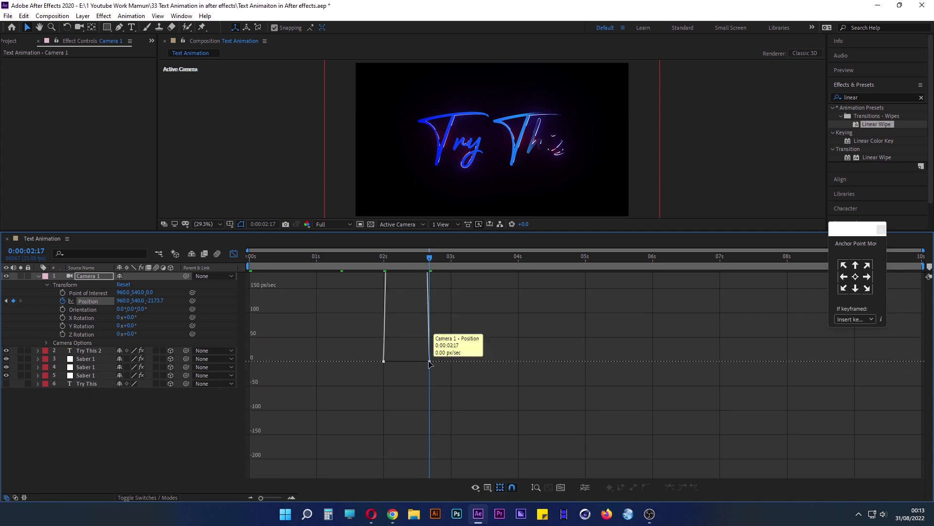
click(423, 362)
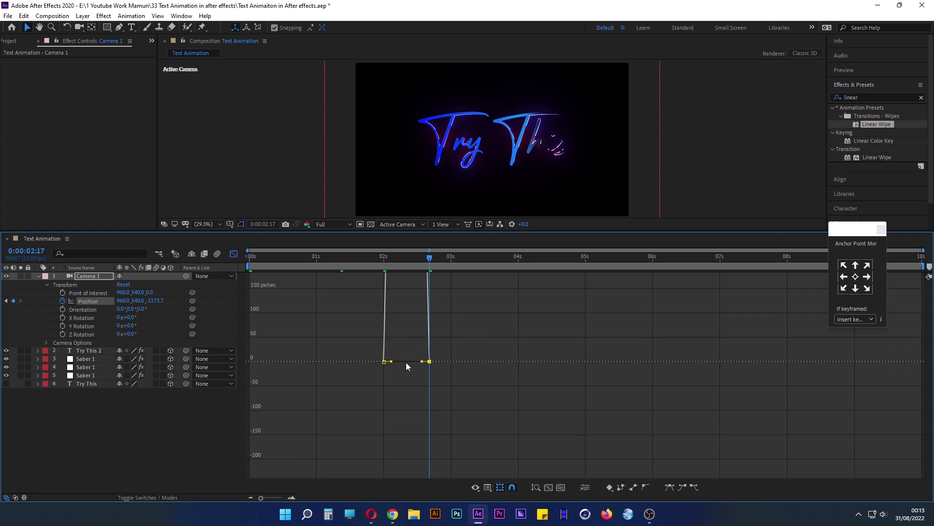
drag(421, 361, 407, 361)
click(234, 254)
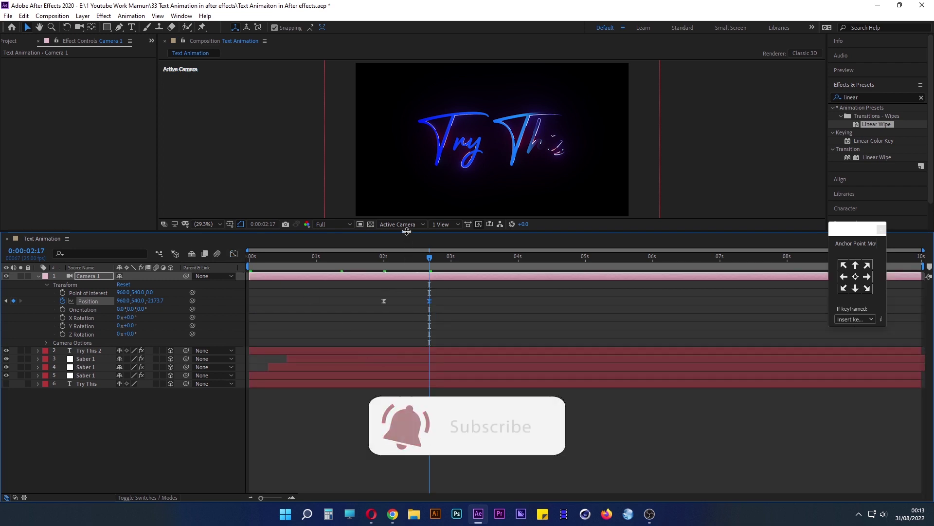
Enlarge the composition viewer and preview the camera push-in from near the start.
drag(405, 233, 404, 366)
key(space)
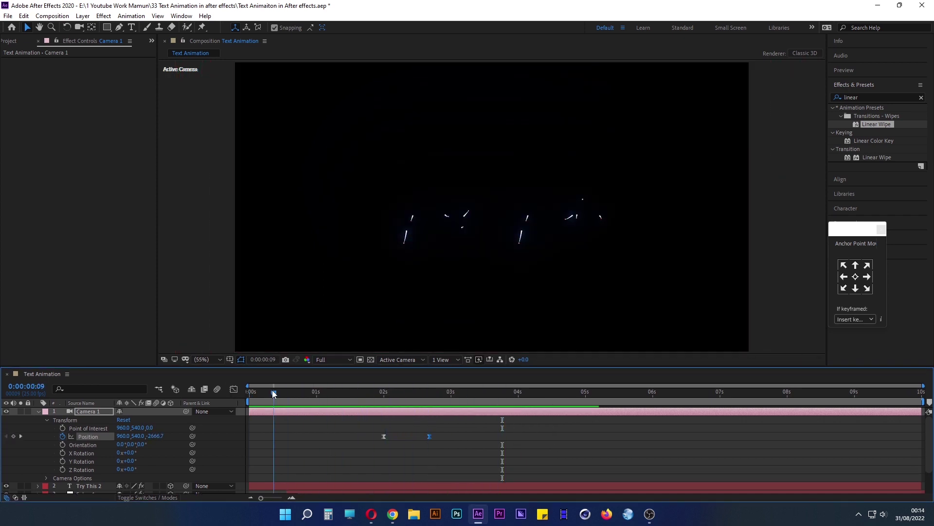
drag(388, 405, 267, 409)
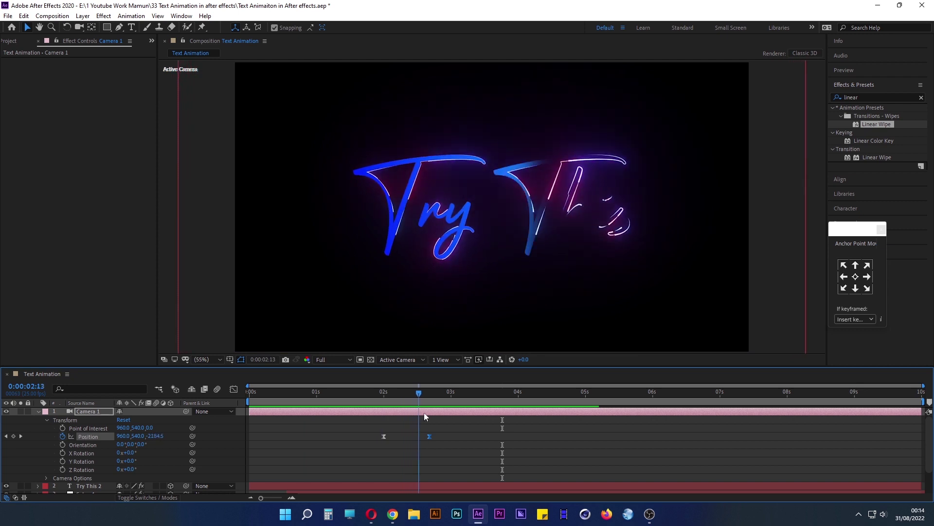
key(space)
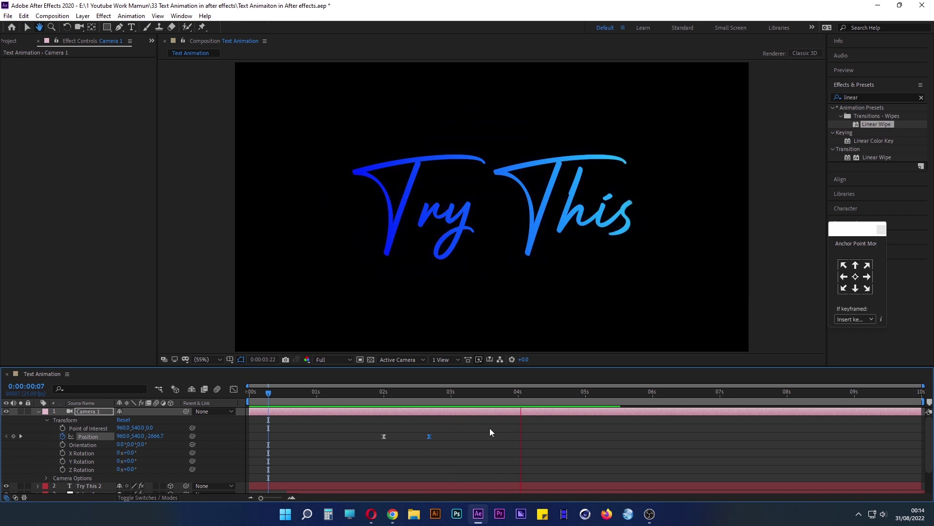
Return to After Effects, show the Project panel, and collapse and deselect Camera 1.
click(392, 513)
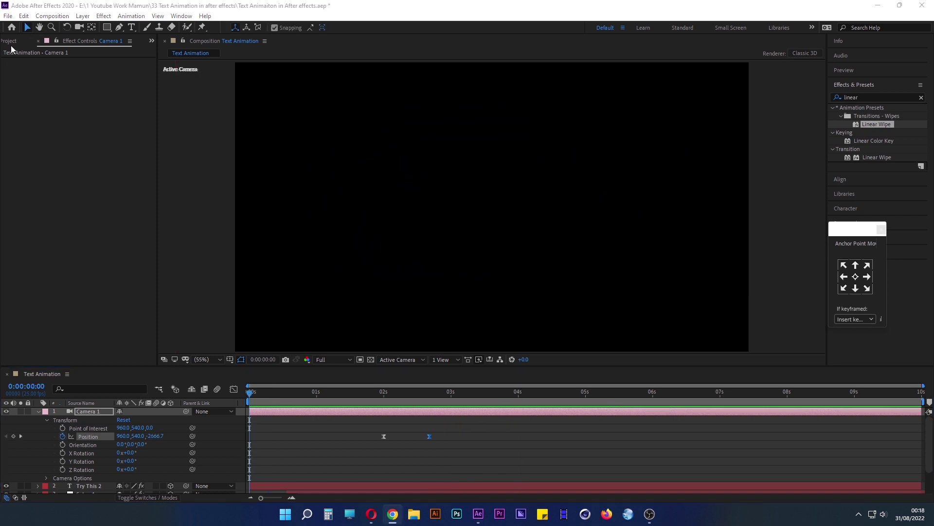
click(12, 48)
click(9, 41)
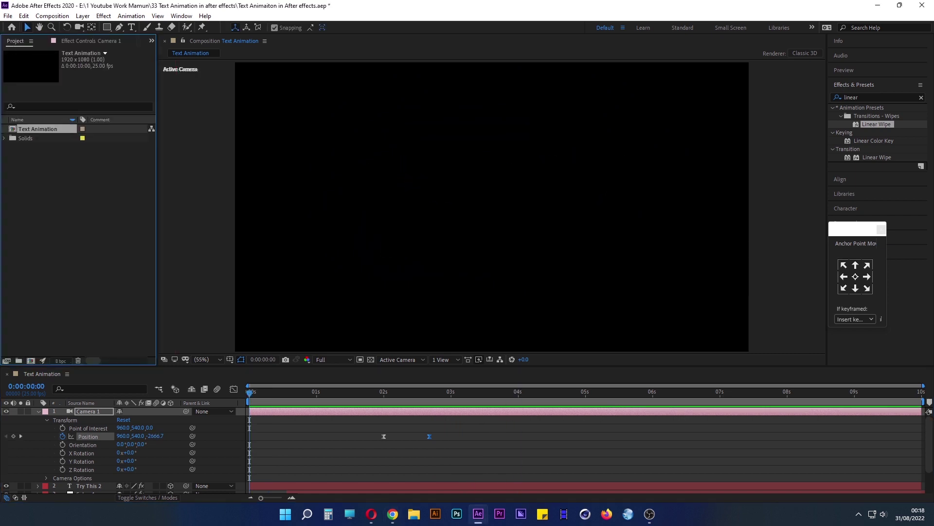
click(40, 410)
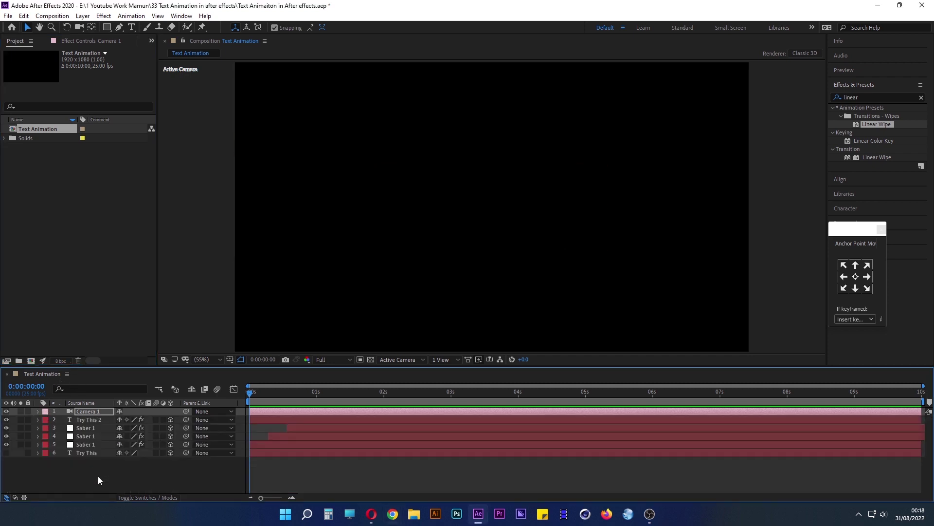
click(98, 476)
Preview the whole animation from the start, then stop playback.
drag(250, 392, 252, 392)
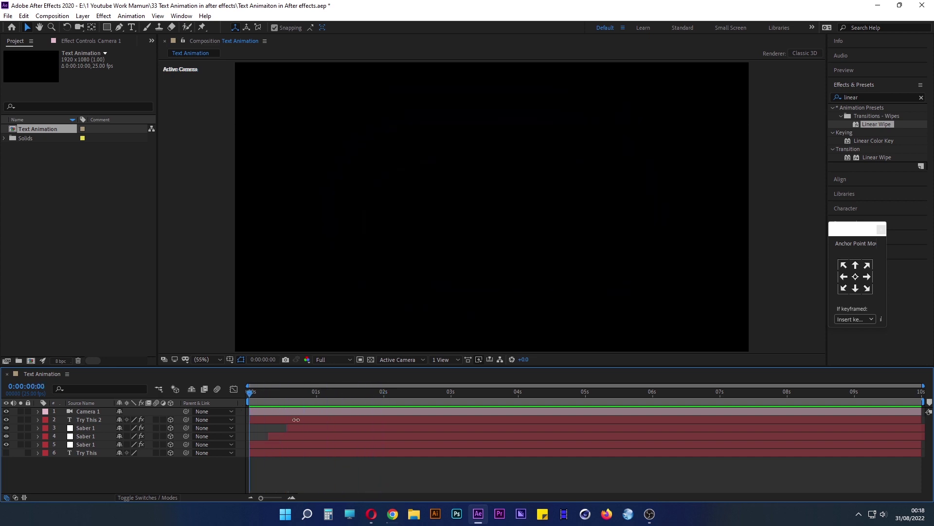
key(space)
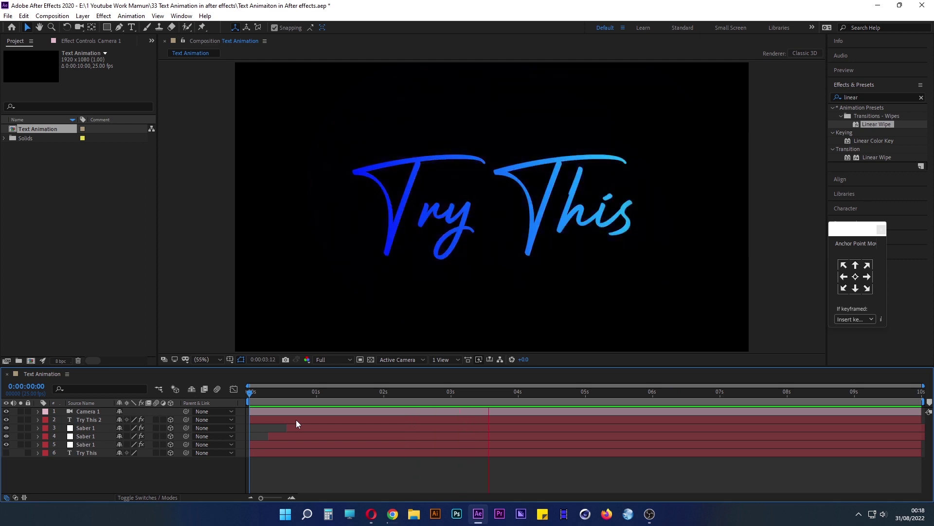
key(space)
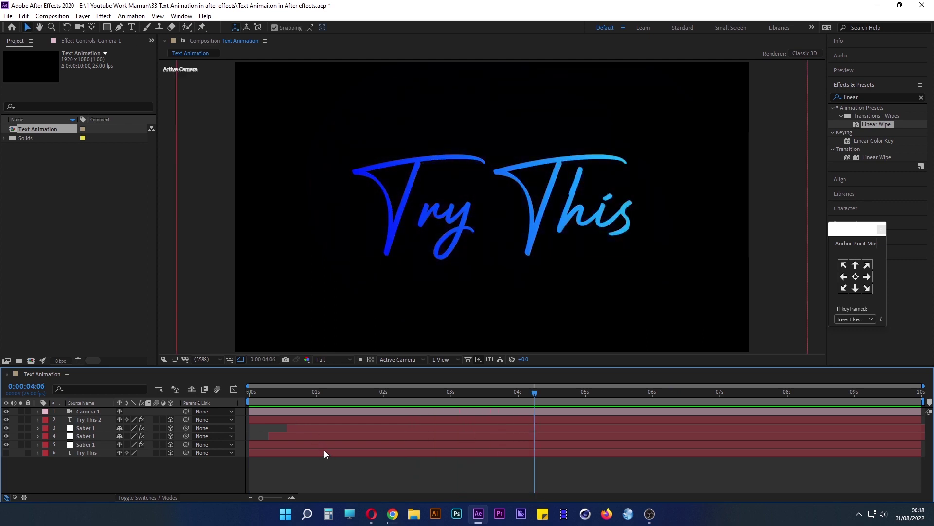
Reveal the layers' modified properties and move Camera 1's Position keyframes to 2:04 and near 3 seconds.
key(u)
key(u)
key(u)
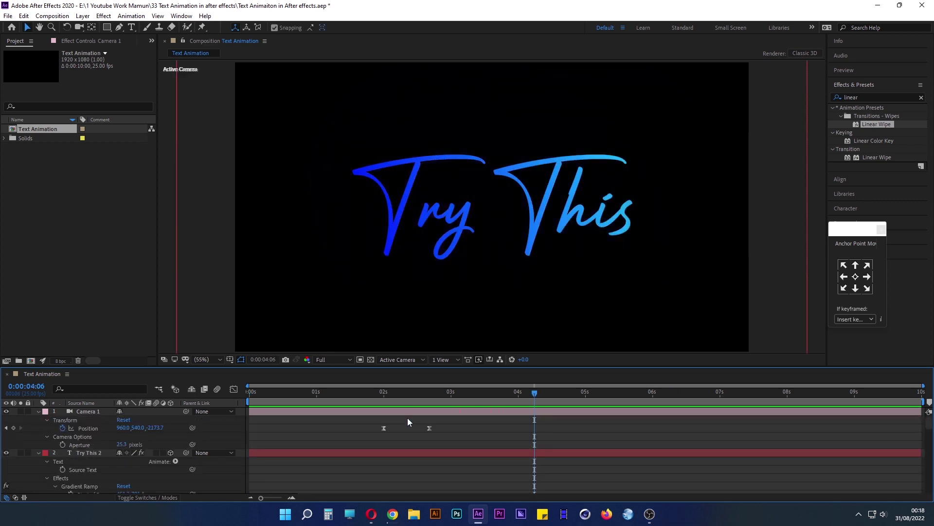
click(413, 411)
drag(429, 427, 455, 428)
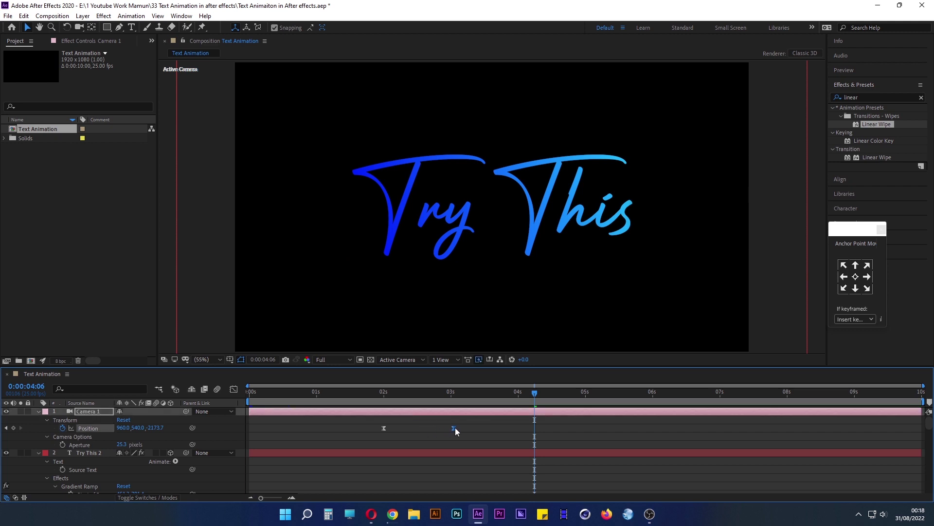
drag(526, 394, 393, 395)
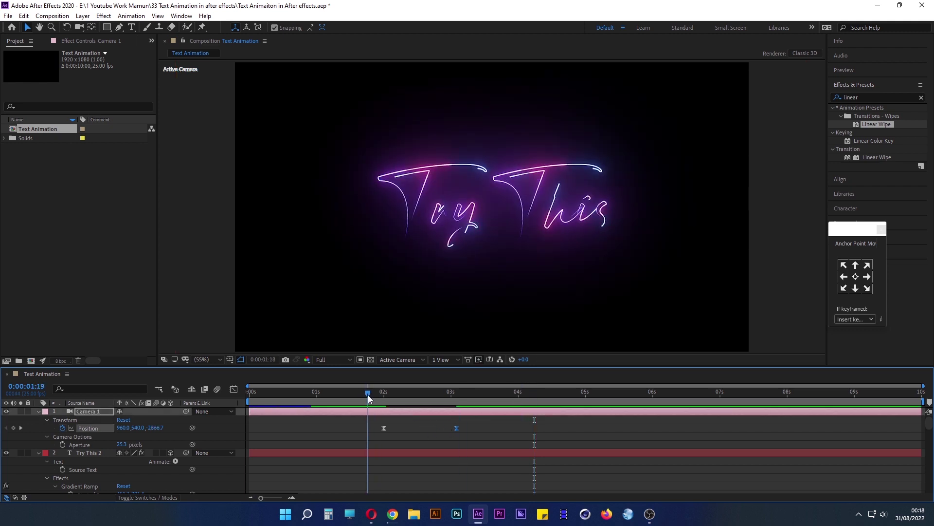
drag(383, 428, 396, 426)
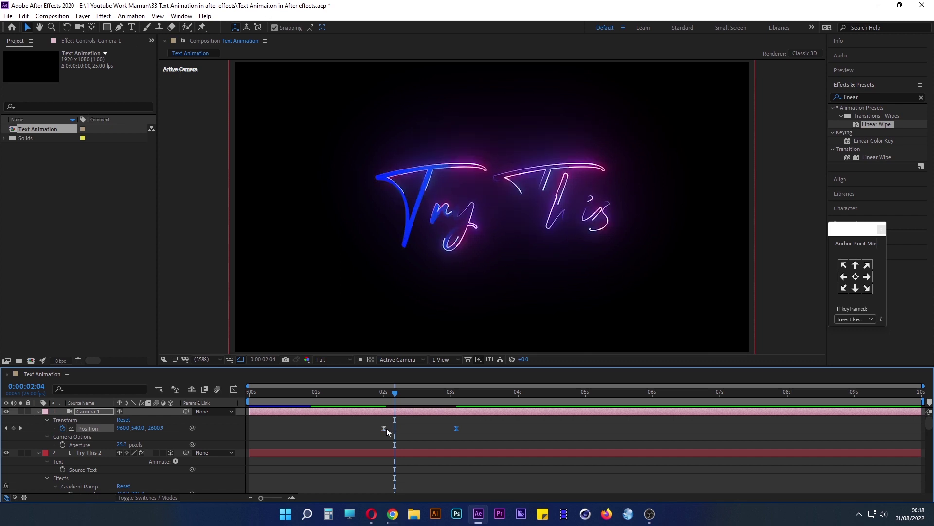
Push the camera's end keyframe later to about 3:08, then preview the push-in from the start.
mouse_move(392, 391)
mouse_down()
mouse_move(376, 393)
mouse_move(478, 399)
mouse_up()
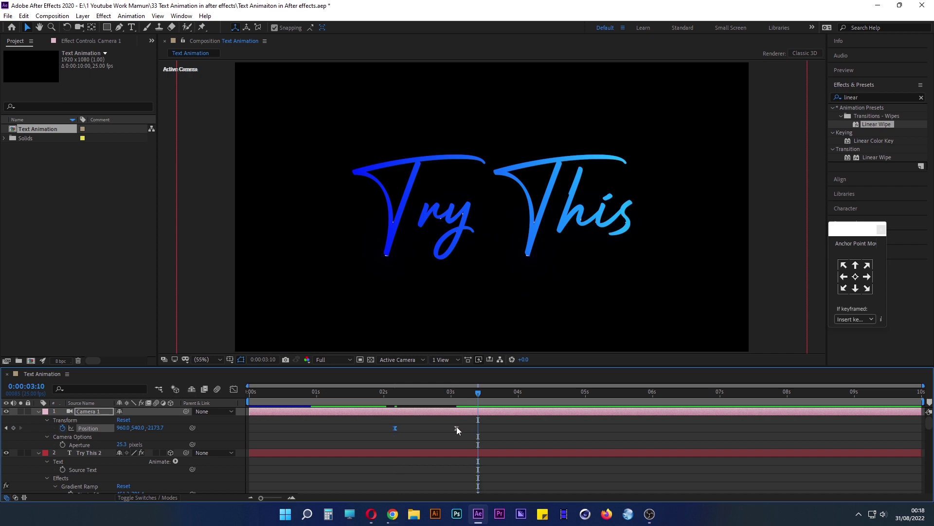
drag(456, 427, 473, 428)
mouse_move(472, 396)
mouse_down()
mouse_move(436, 399)
mouse_move(472, 391)
mouse_up()
drag(413, 393, 268, 393)
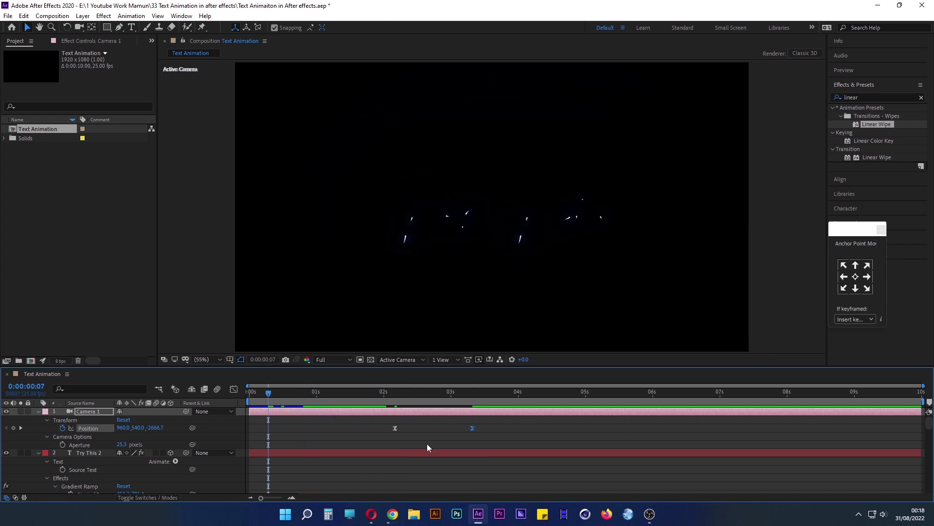
key(space)
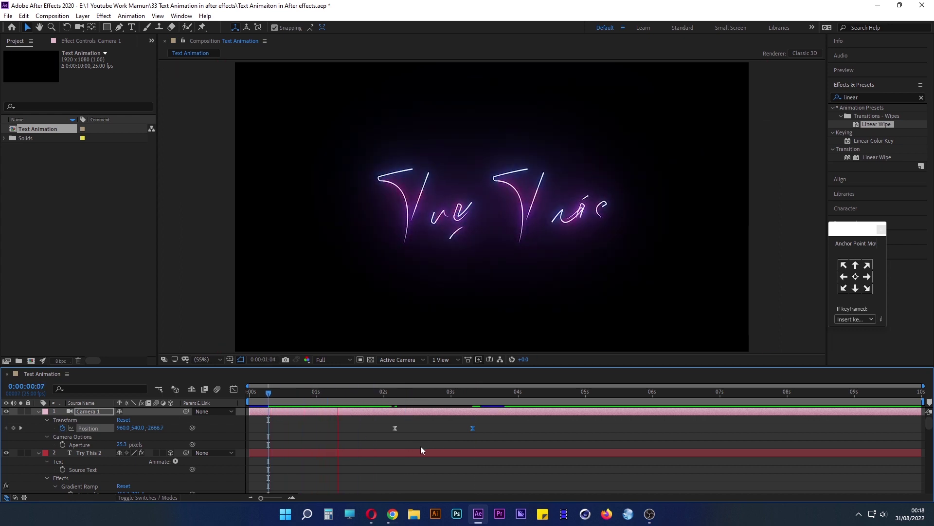
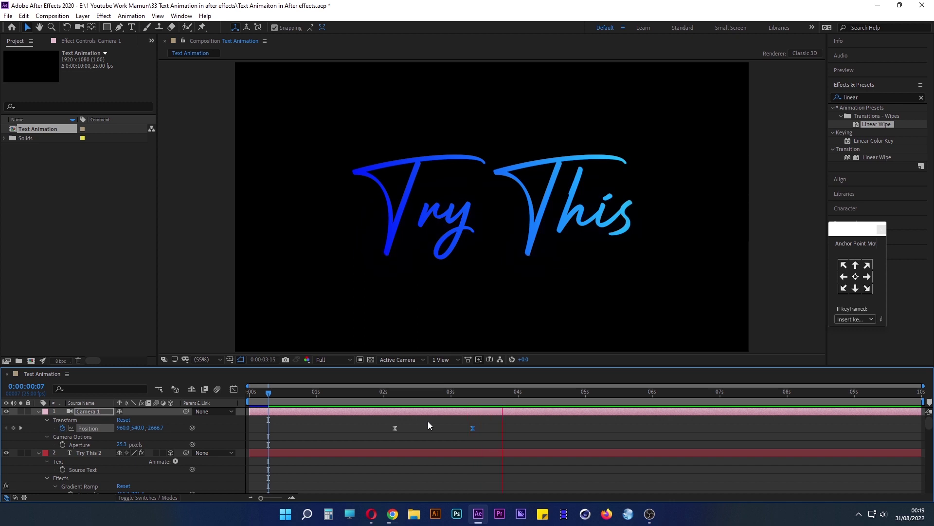
Play back and scrub the neon 'Try This' animation from frame 0 to review it.
drag(574, 392, 249, 393)
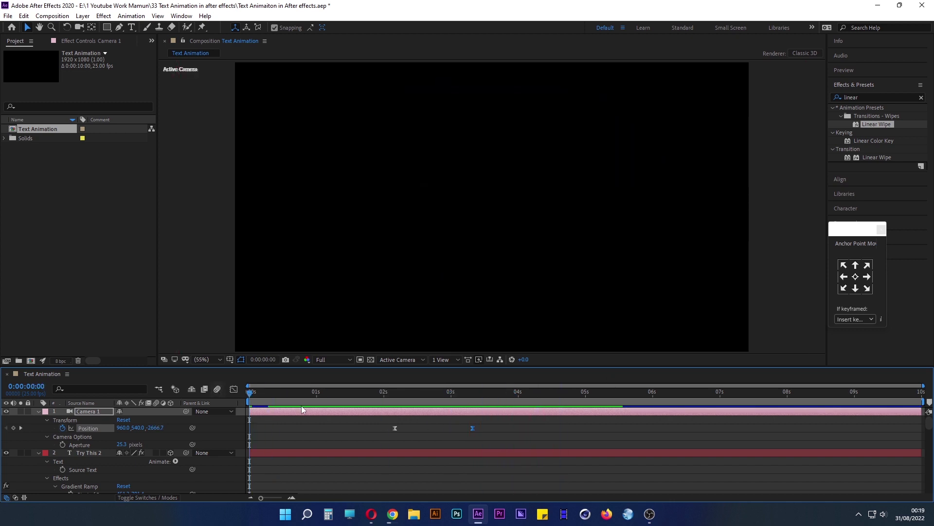
key(space)
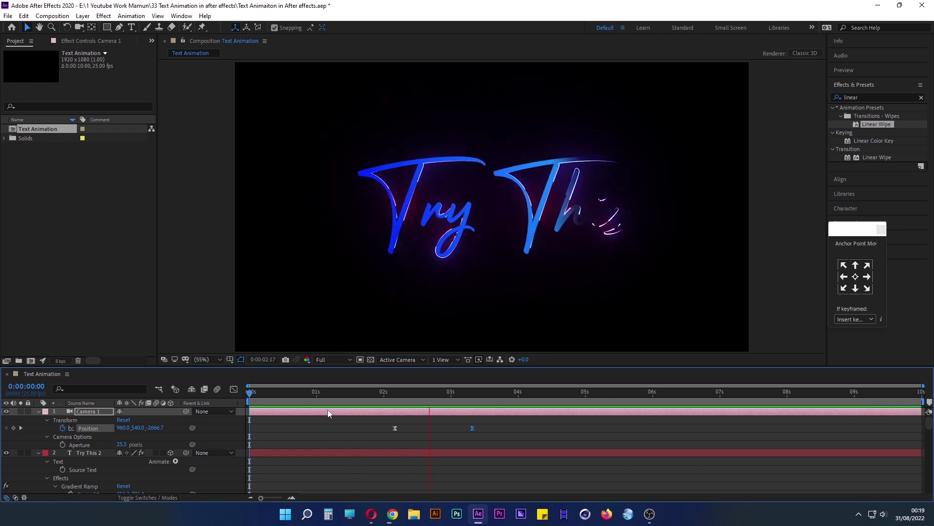
key(space)
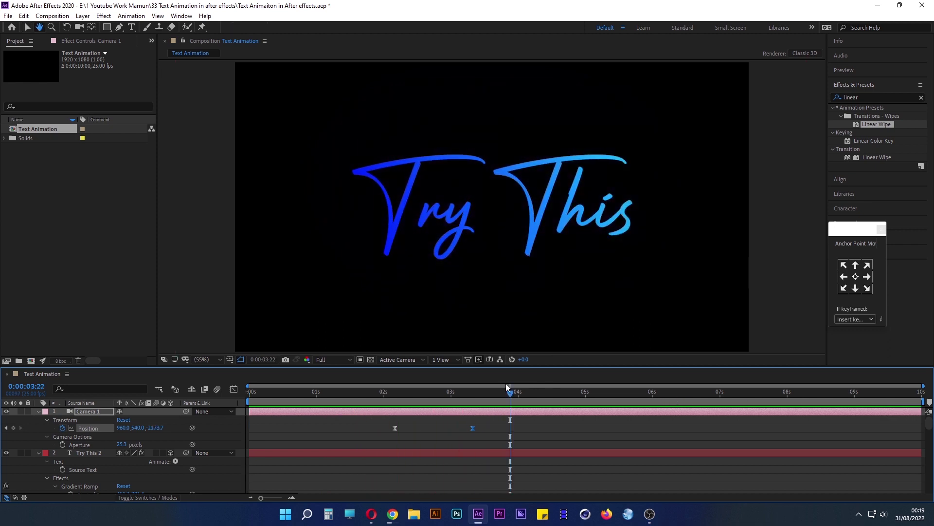
mouse_move(512, 392)
mouse_down()
mouse_move(467, 396)
mouse_move(526, 396)
mouse_up()
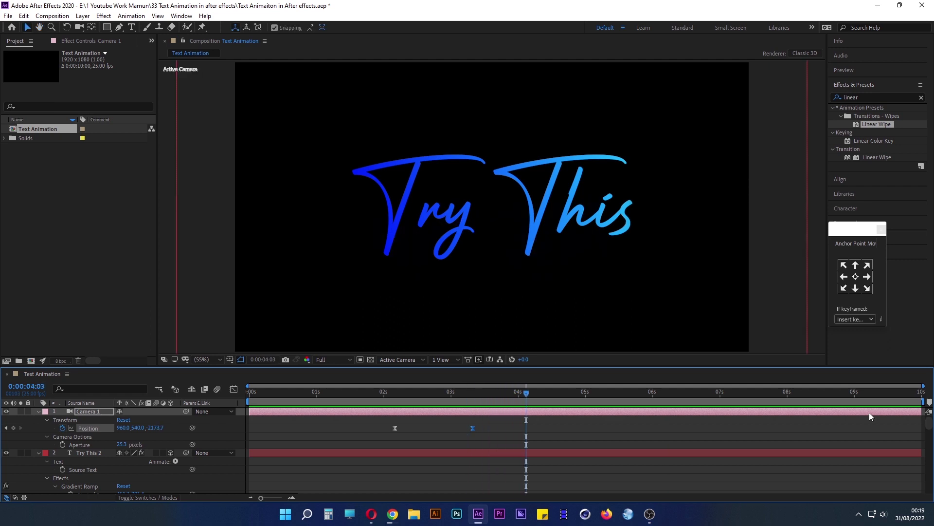
End the work area at about 0:00:04:03 and rewind to frame 0.
drag(925, 401, 523, 402)
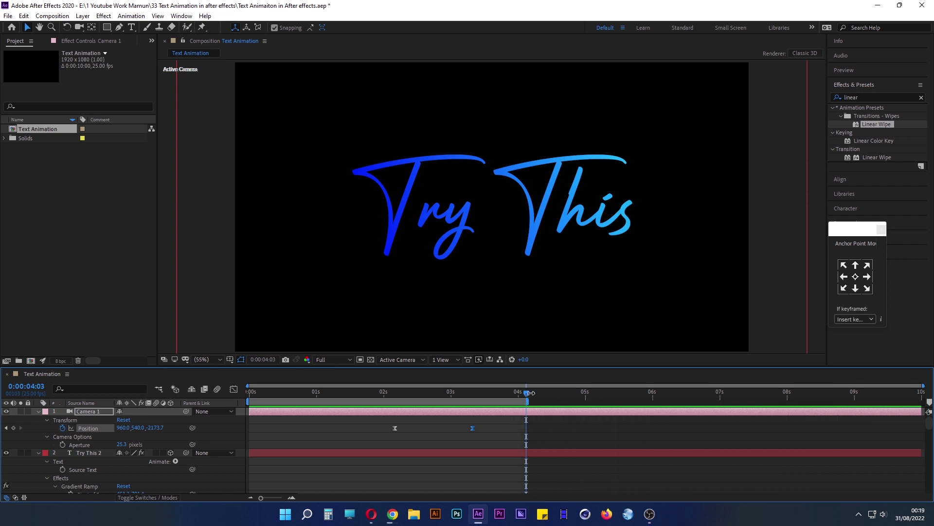
mouse_move(524, 398)
mouse_down()
mouse_move(495, 399)
mouse_move(539, 399)
mouse_up()
drag(364, 398, 212, 399)
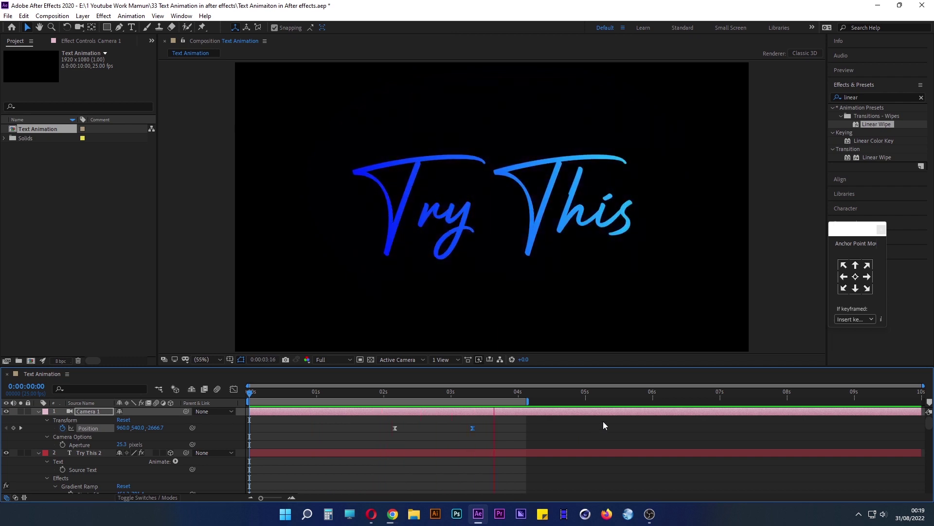
key(space)
key(space)
key(space)
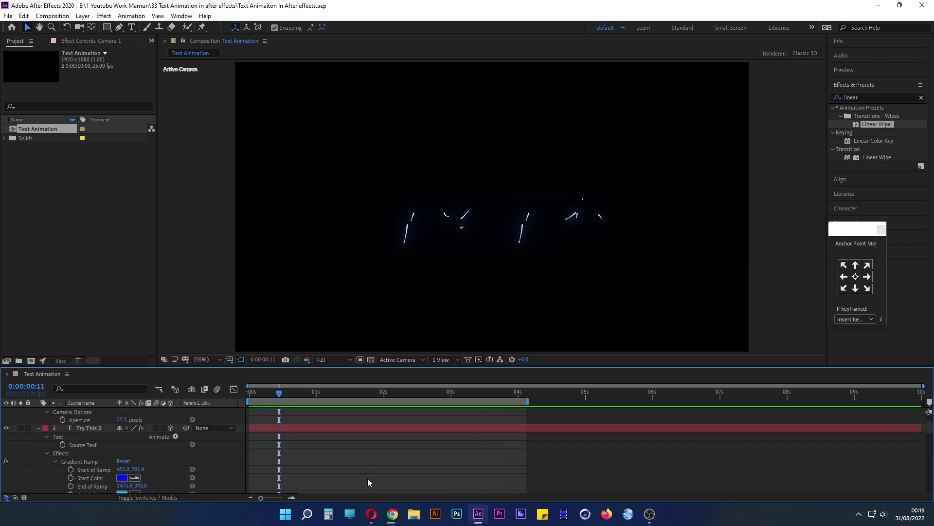
Collapse all layers, from Camera 1 to Try This, and return to the timeline start.
key(F2)
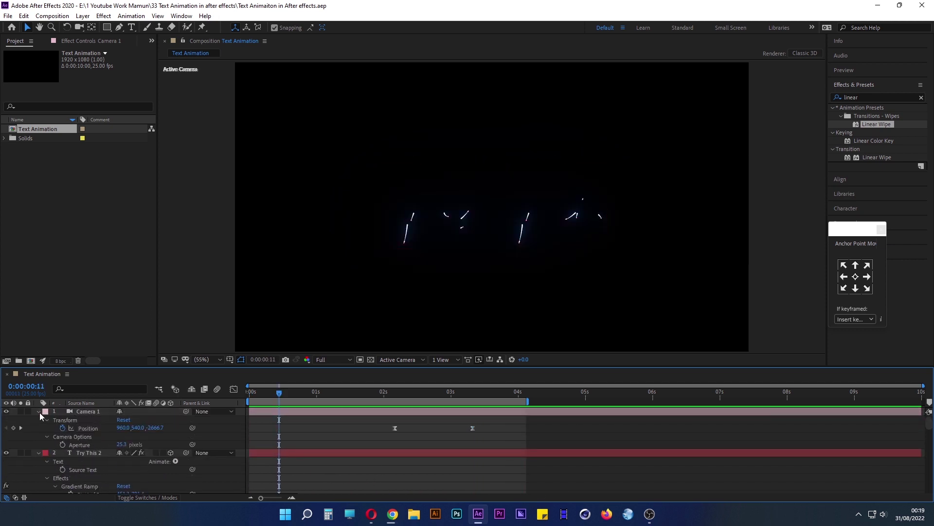
click(39, 412)
click(38, 420)
click(39, 428)
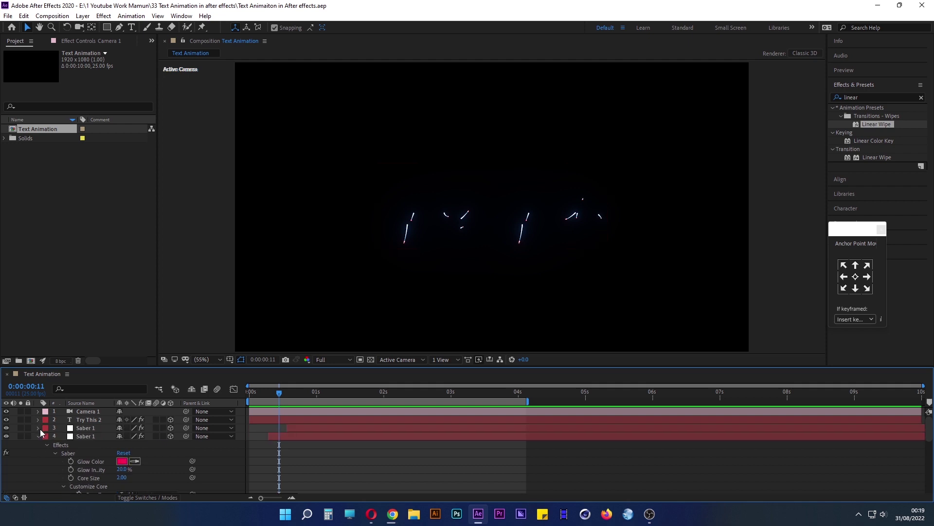
click(39, 436)
click(39, 444)
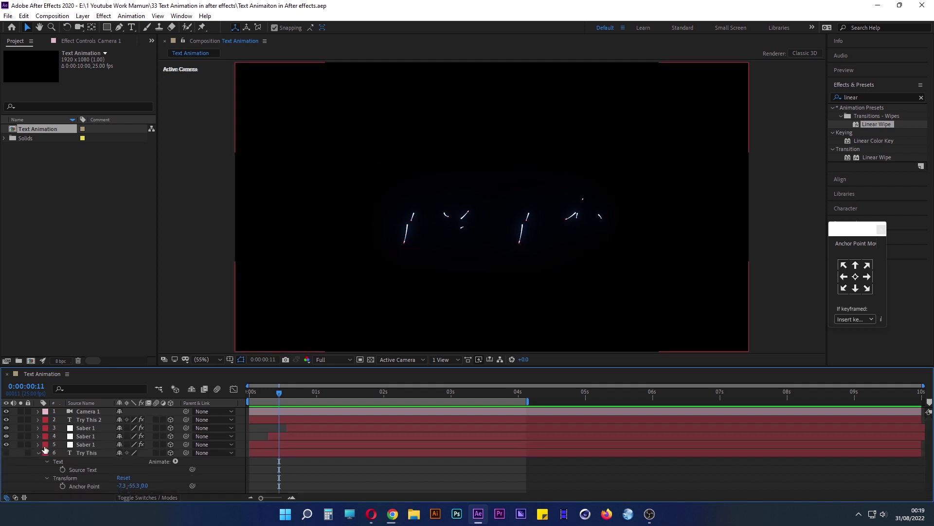
click(39, 452)
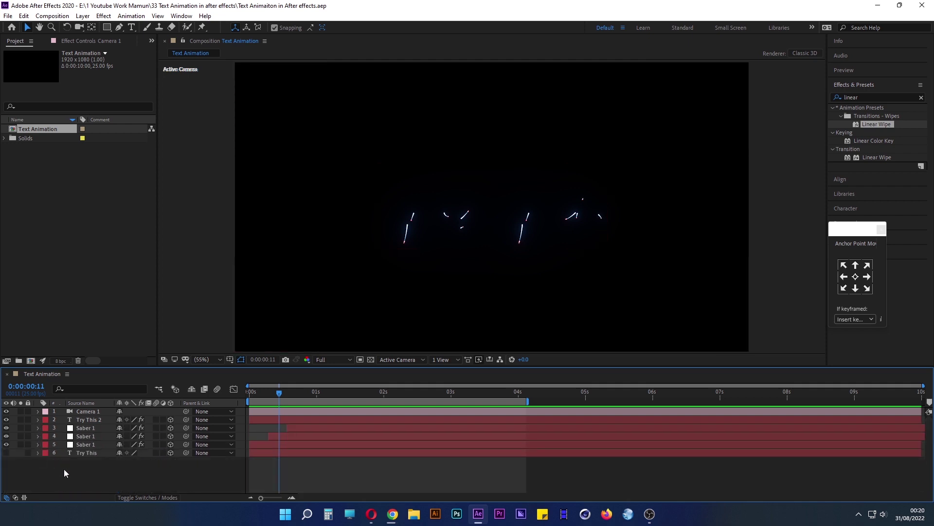
click(243, 392)
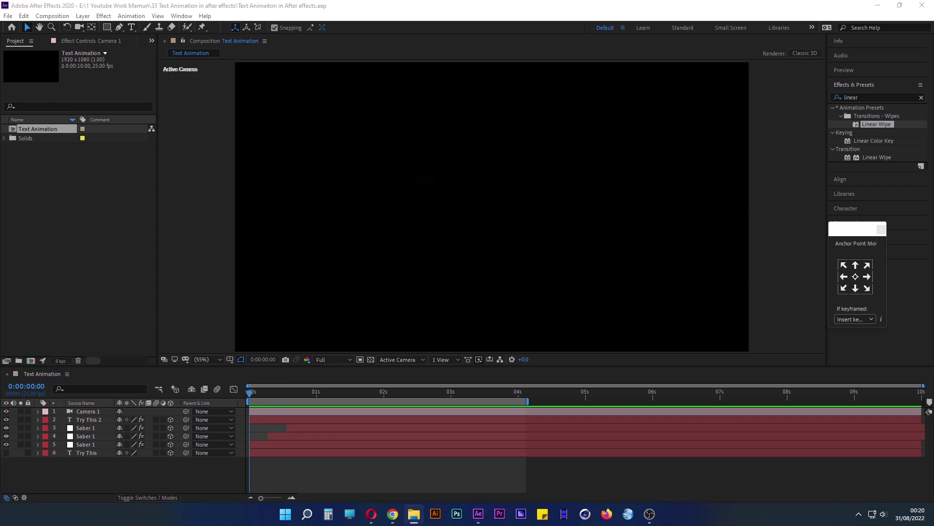
Import the spark ember MP4 into the comp as a 3D layer fitted to the frame.
drag(114, 225, 120, 225)
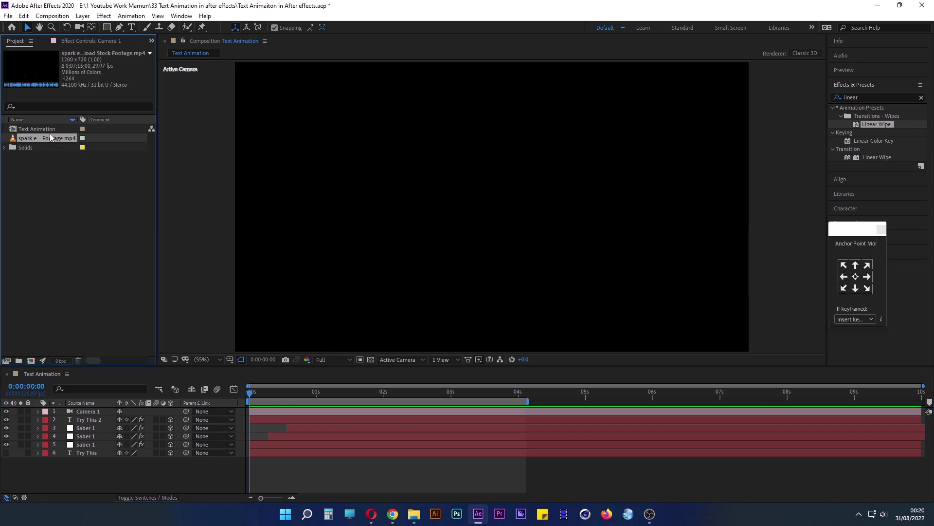
mouse_move(50, 191)
mouse_down()
mouse_move(73, 473)
mouse_move(76, 405)
mouse_move(77, 413)
mouse_up()
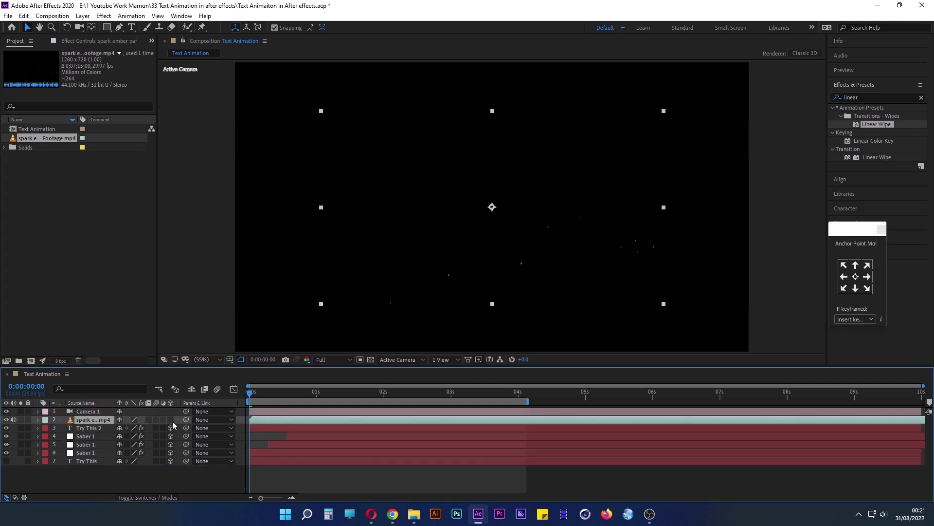
click(172, 421)
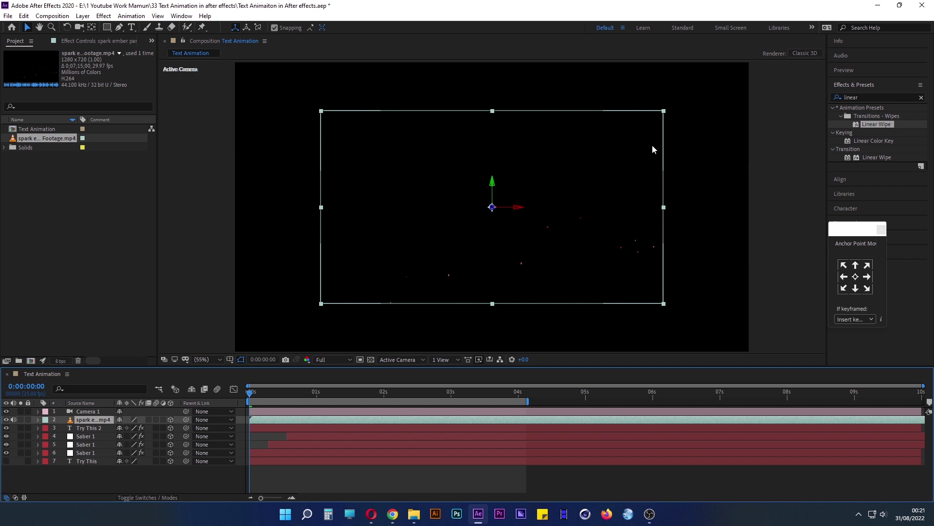
right_click(643, 132)
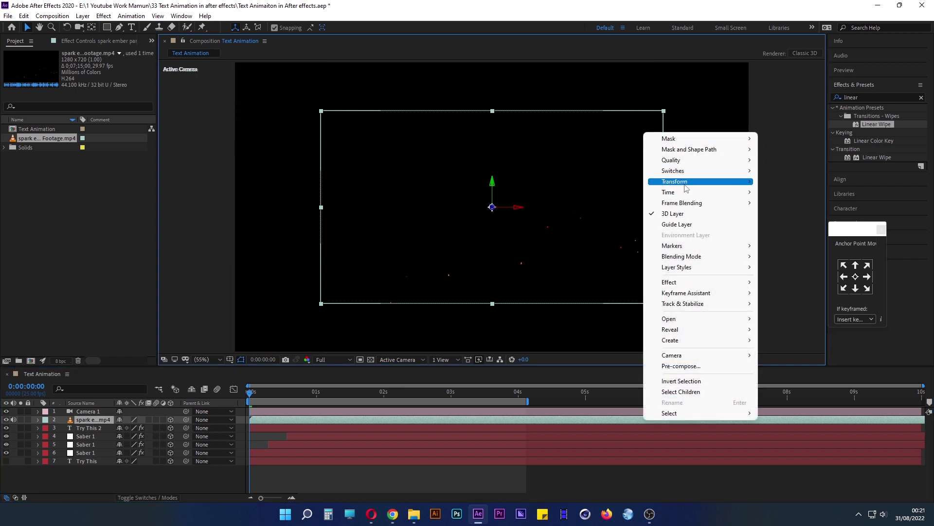
mouse_move(686, 187)
click(517, 314)
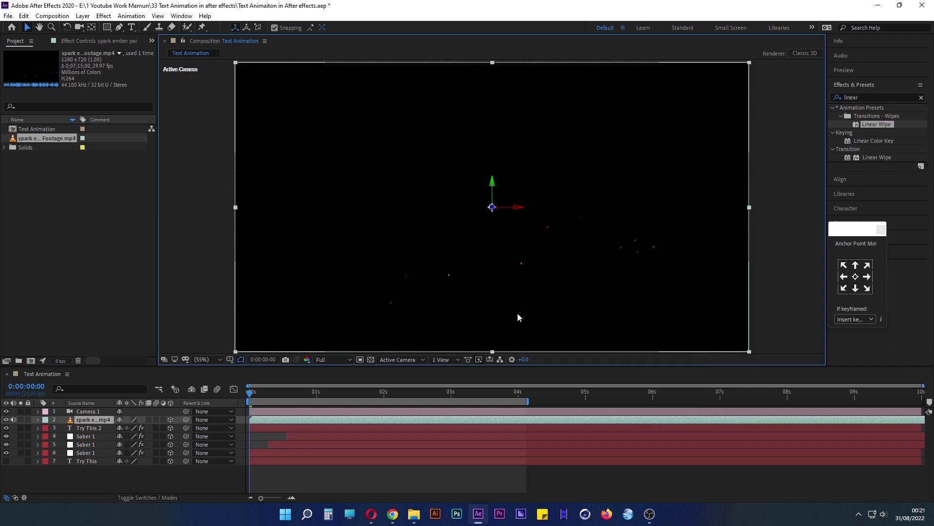
click(776, 266)
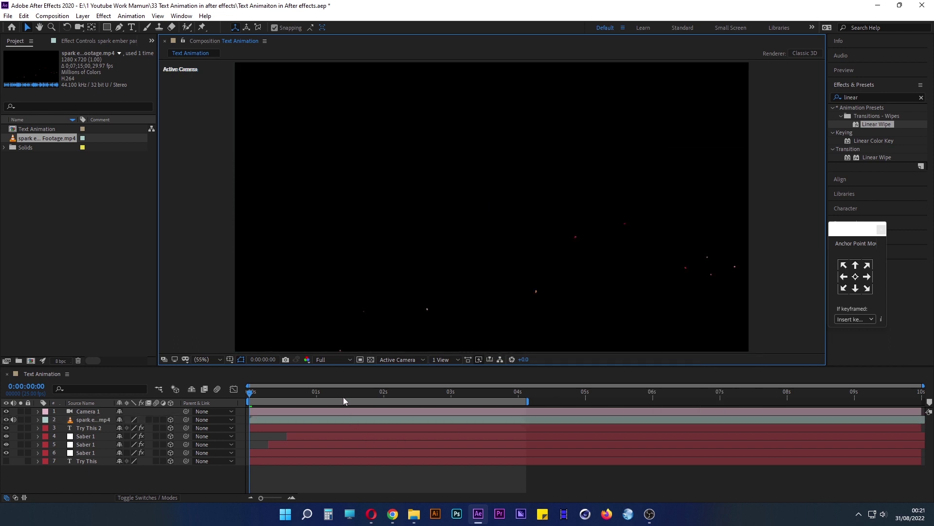
Scrub to preview the sparks and set the spark layer's blend mode to Screen.
drag(251, 396, 475, 411)
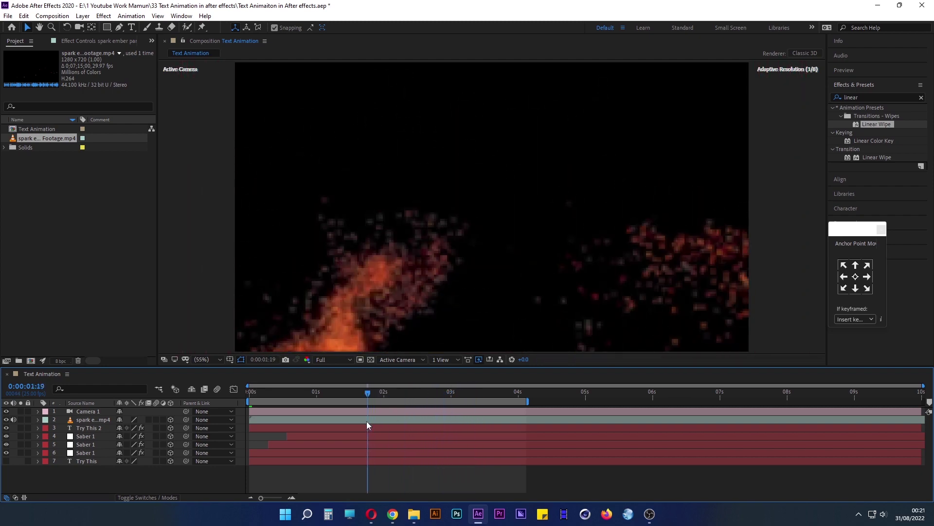
drag(461, 412, 396, 416)
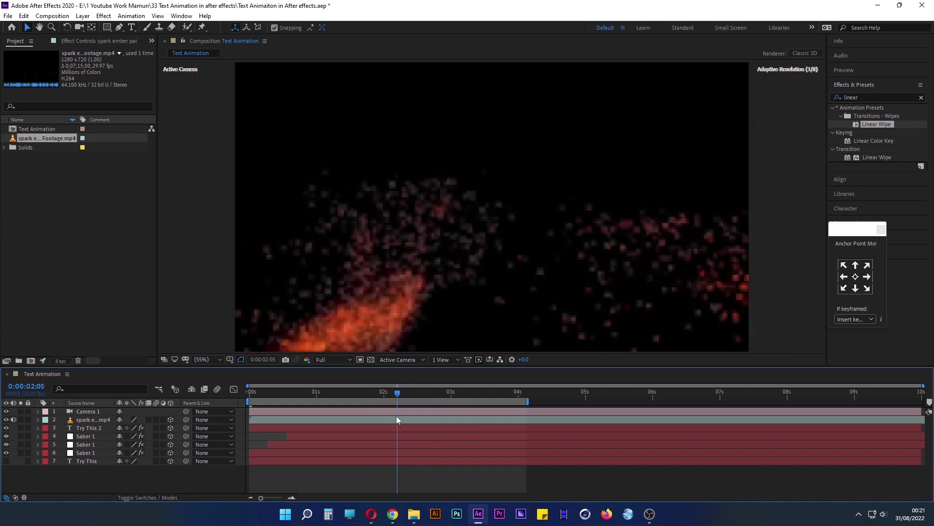
click(325, 409)
click(91, 419)
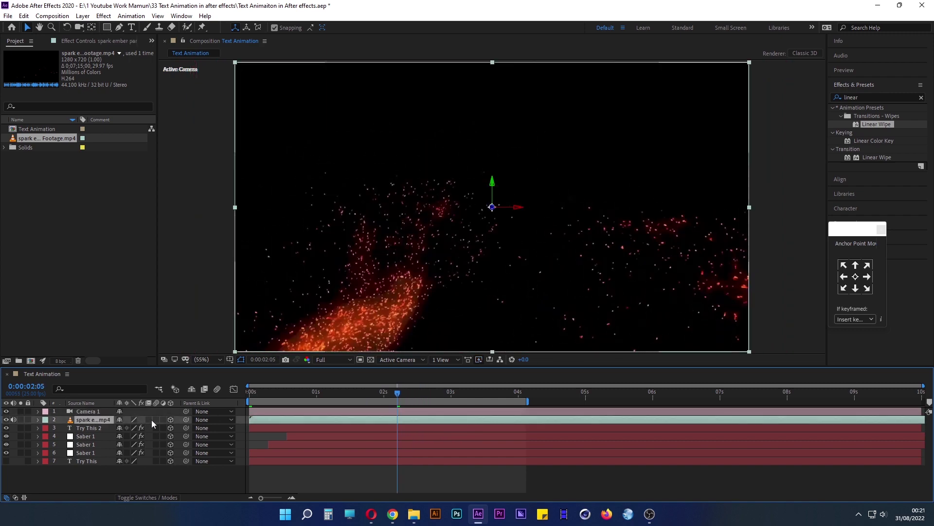
click(156, 492)
click(129, 419)
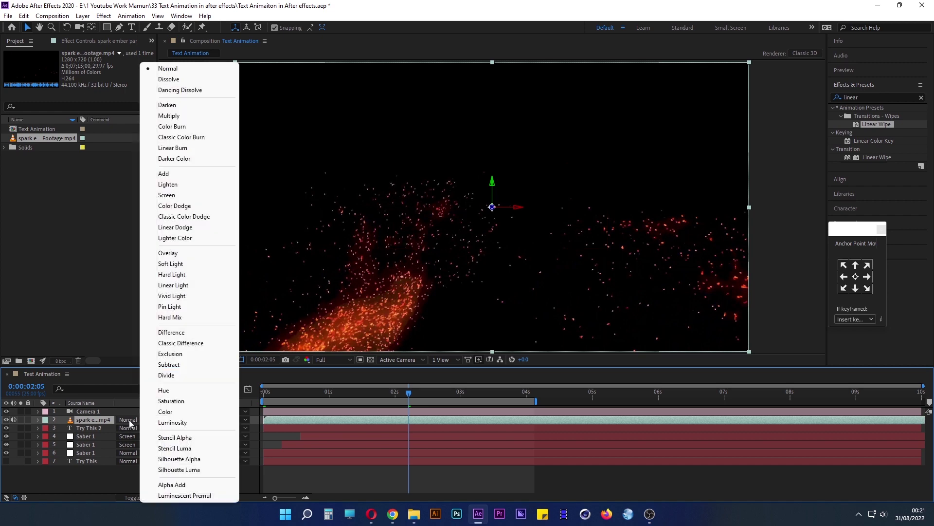
click(174, 195)
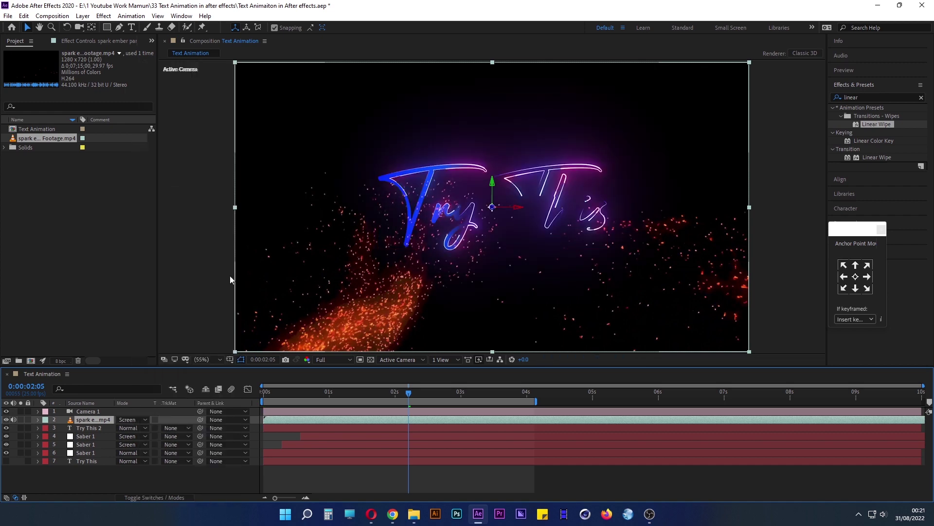
Try Multiply blend mode on the spark layer and scrub to check it.
click(128, 419)
click(168, 116)
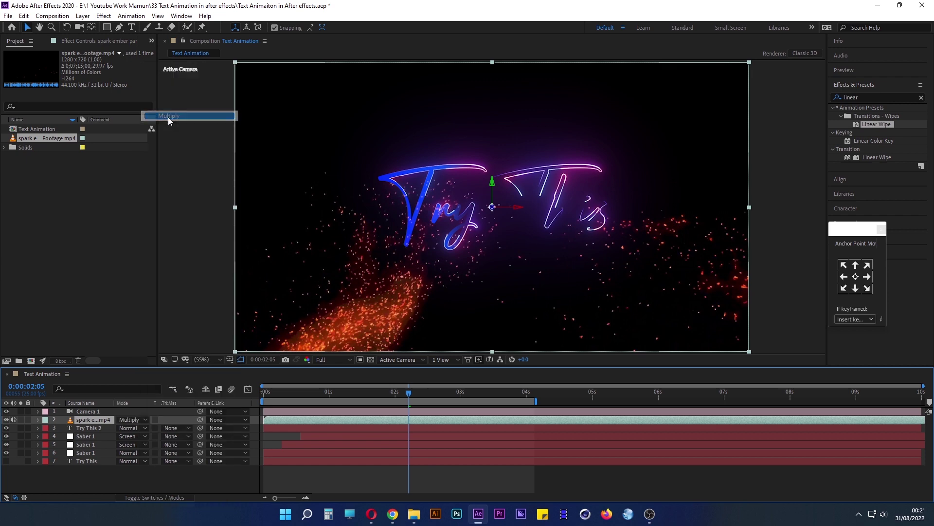
mouse_move(417, 392)
mouse_down()
mouse_move(360, 392)
mouse_move(372, 393)
mouse_up()
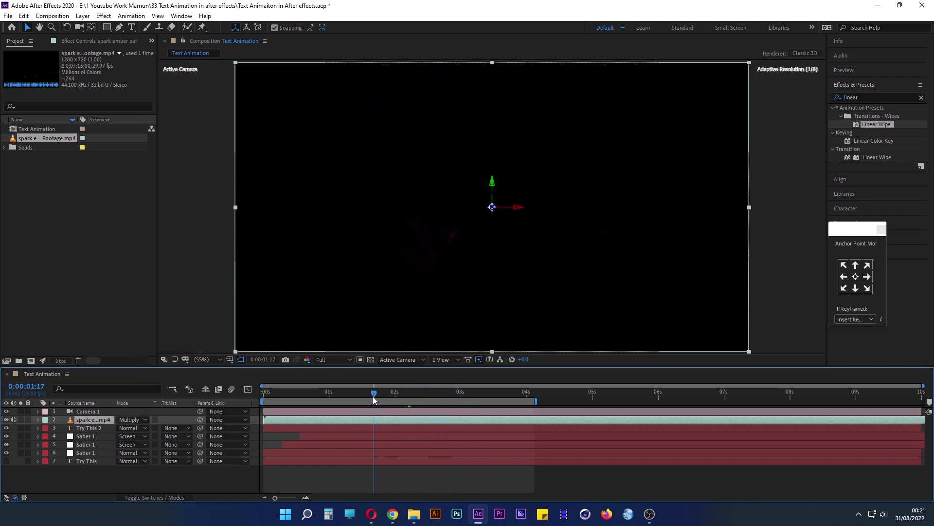
Switch the spark layer to Lighten blend mode and scrub to check the glowing embers.
click(125, 420)
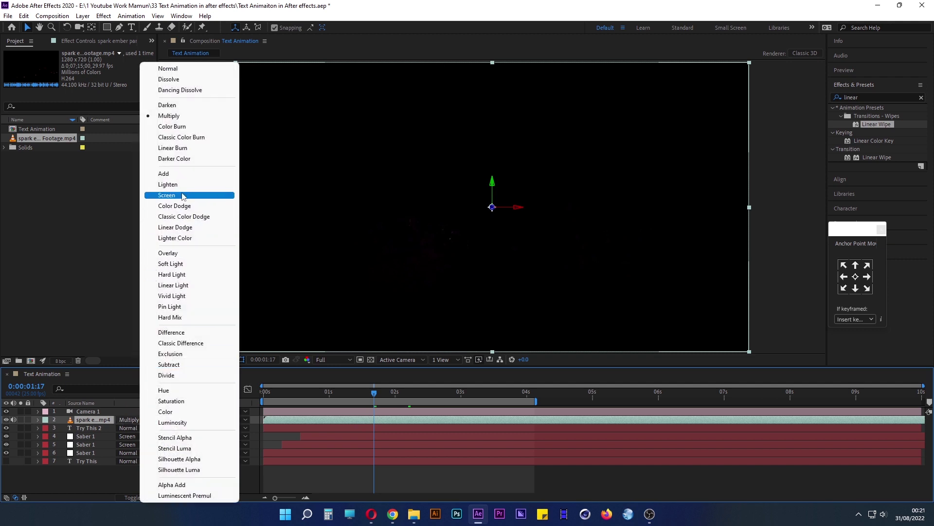
click(161, 185)
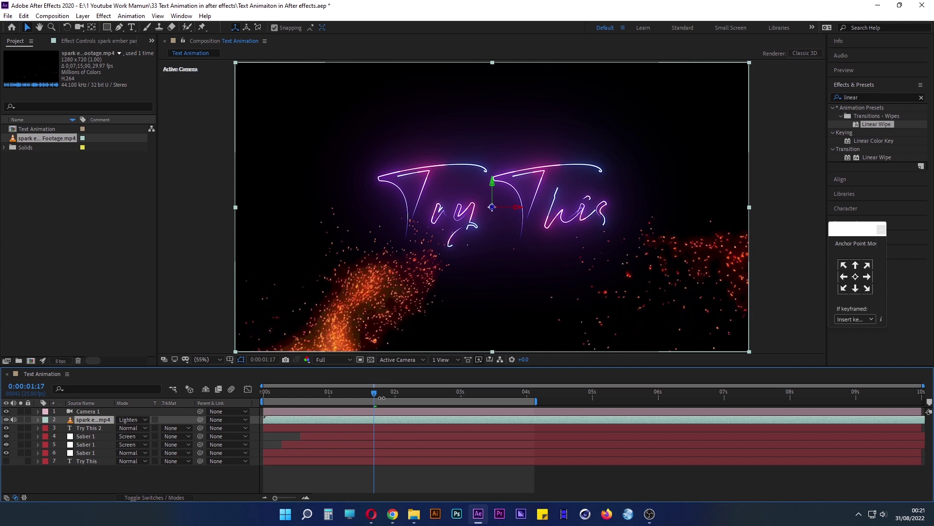
mouse_move(376, 395)
mouse_down()
mouse_move(449, 387)
mouse_move(343, 390)
mouse_move(456, 387)
mouse_move(341, 410)
mouse_up()
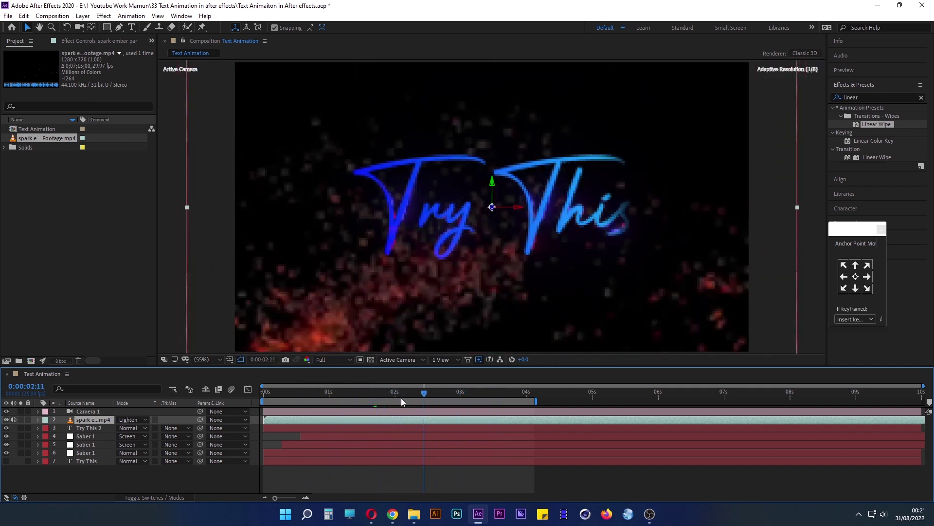
drag(340, 409, 333, 416)
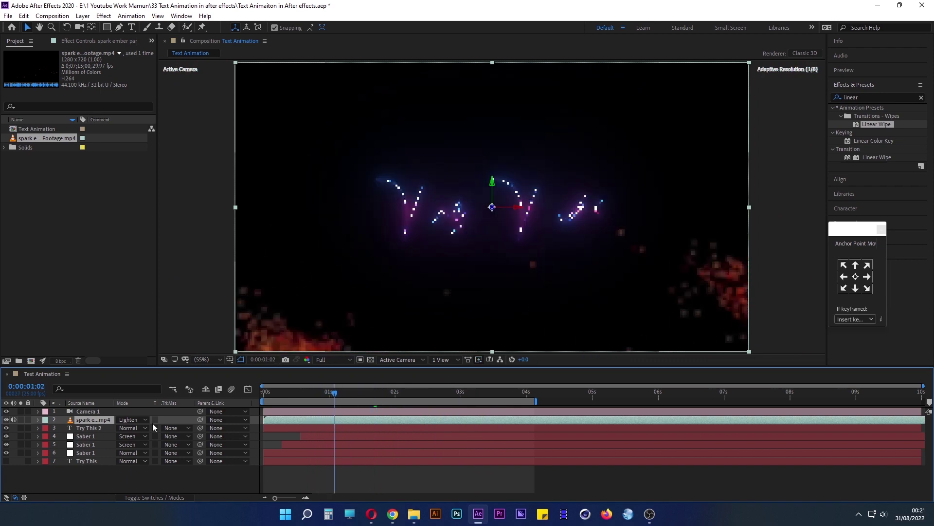
Draw a closed Pen mask around the 'Try This' text on the spark layer, then rewind.
click(119, 28)
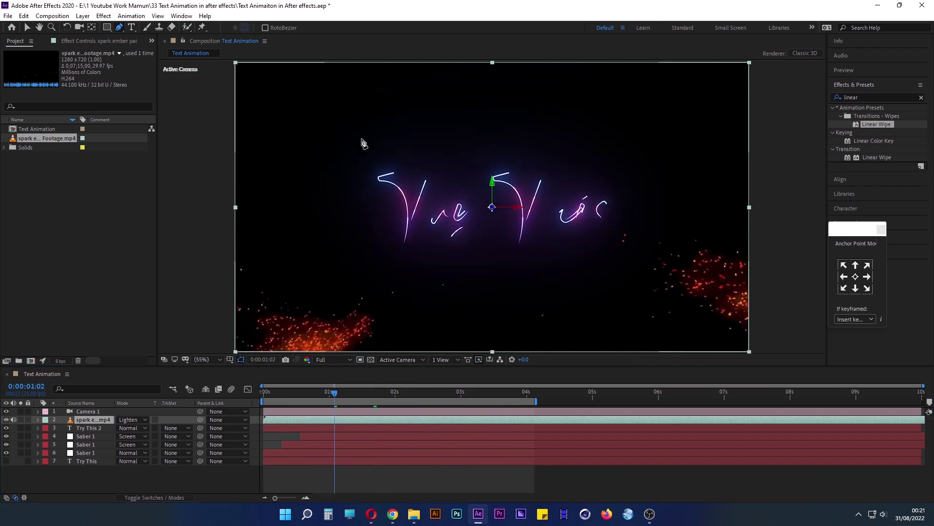
click(369, 146)
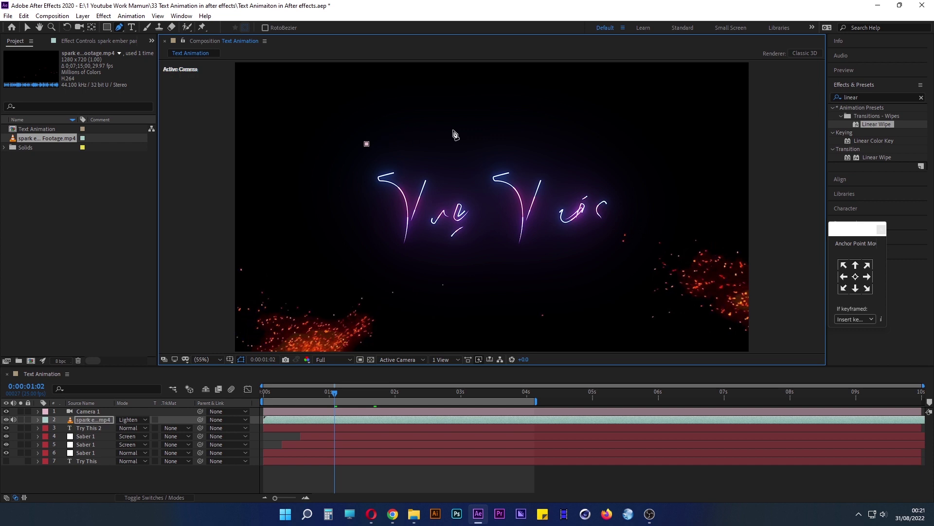
drag(430, 130, 484, 132)
click(555, 148)
click(633, 161)
click(657, 213)
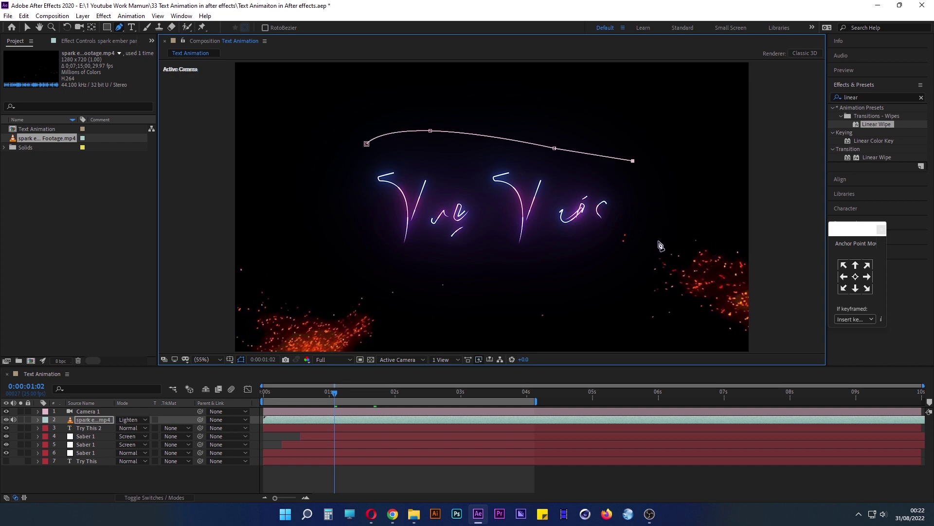
drag(651, 270, 628, 291)
drag(506, 305, 487, 305)
click(380, 289)
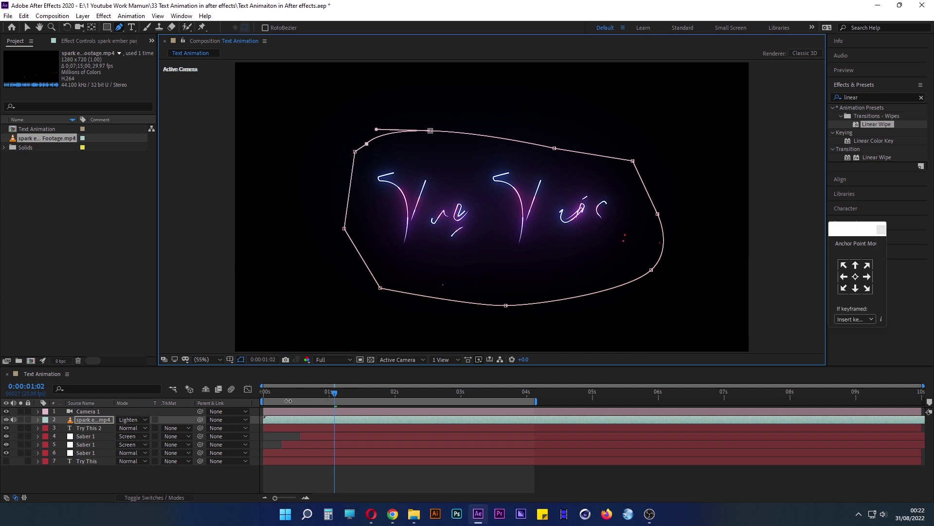
click(145, 480)
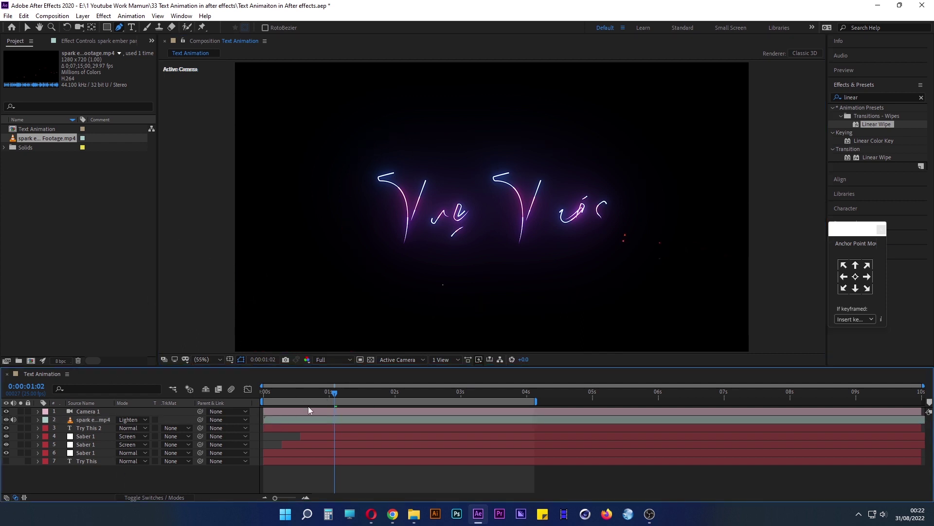
drag(297, 395, 238, 396)
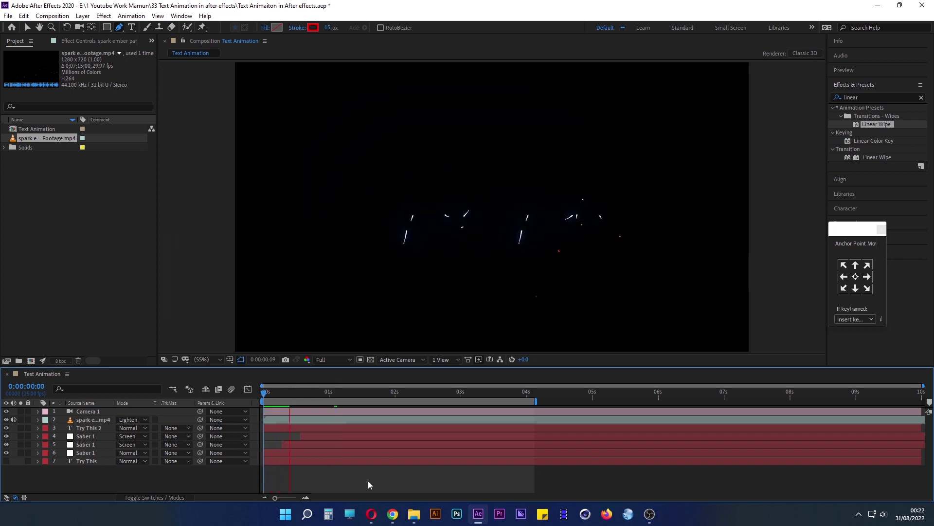
Set the spark layer's Mask 1 Mask Feather to about 92 pixels.
click(37, 419)
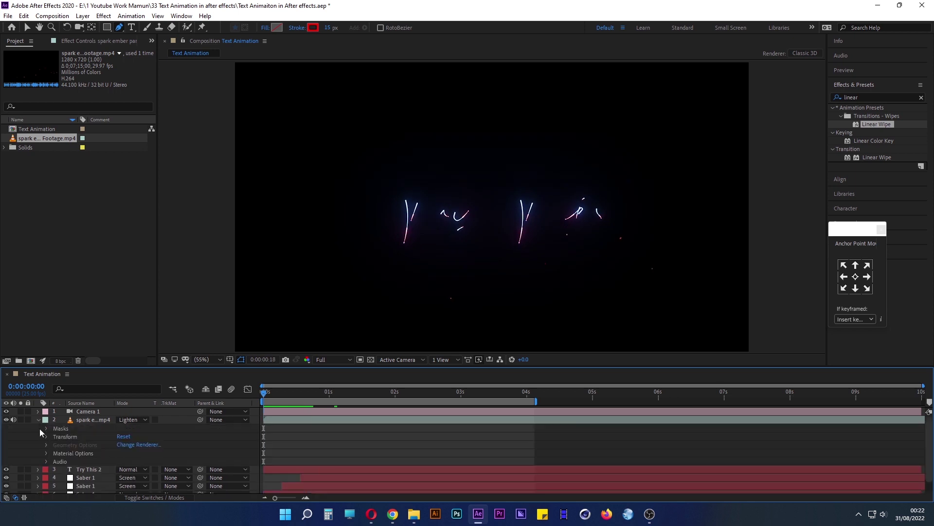
click(46, 428)
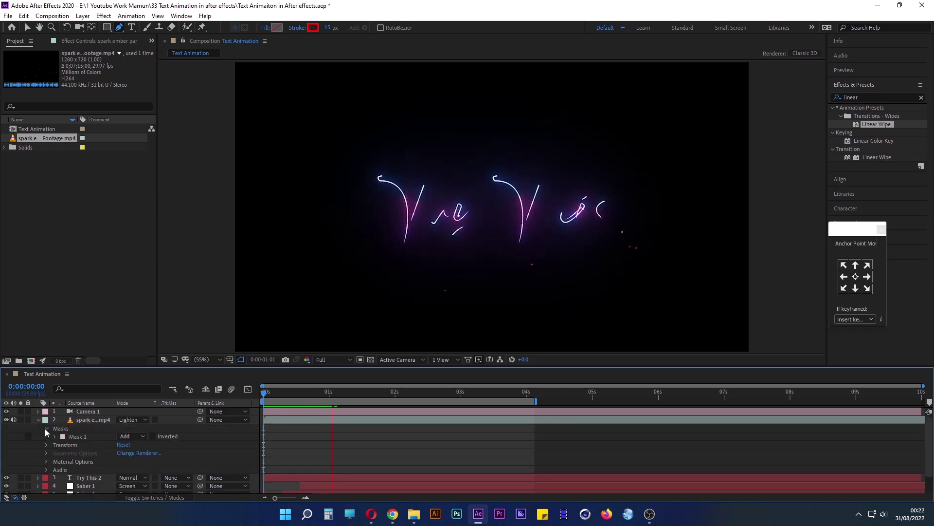
click(54, 436)
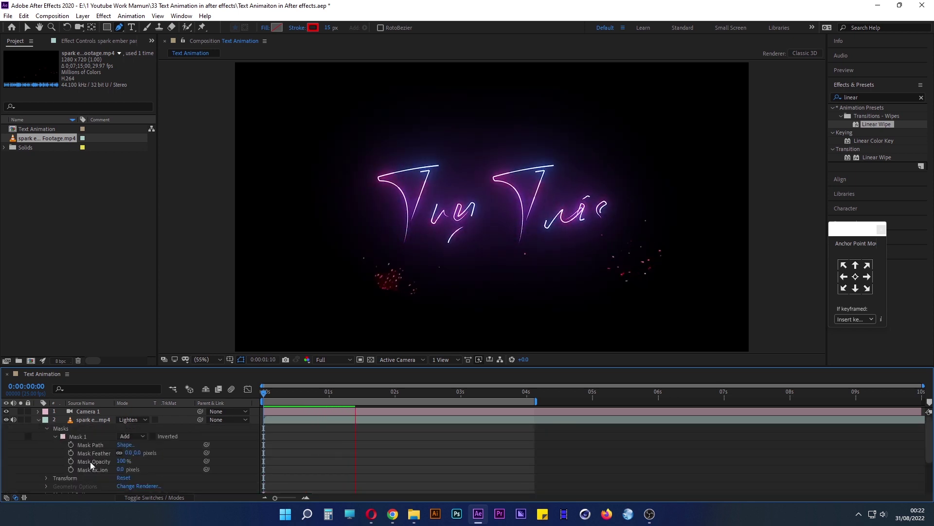
scroll(89, 461, down, 3)
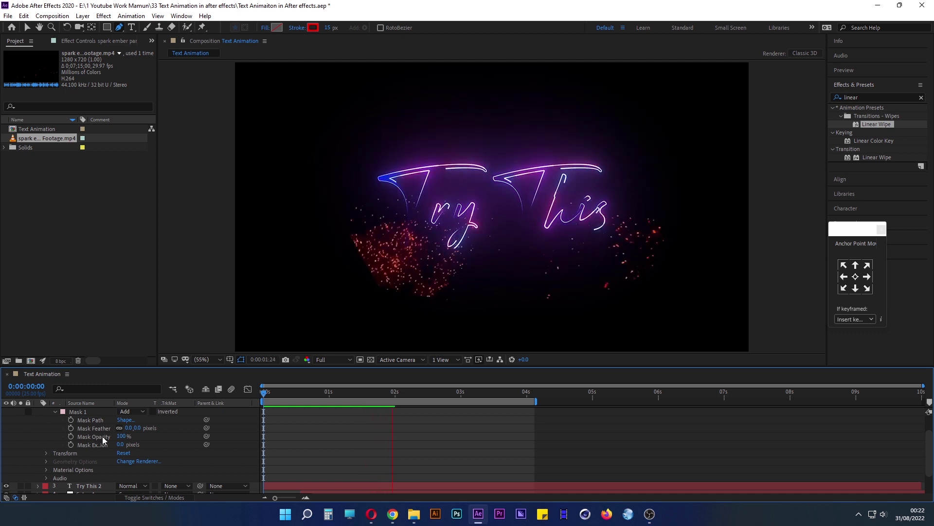
drag(128, 427, 181, 421)
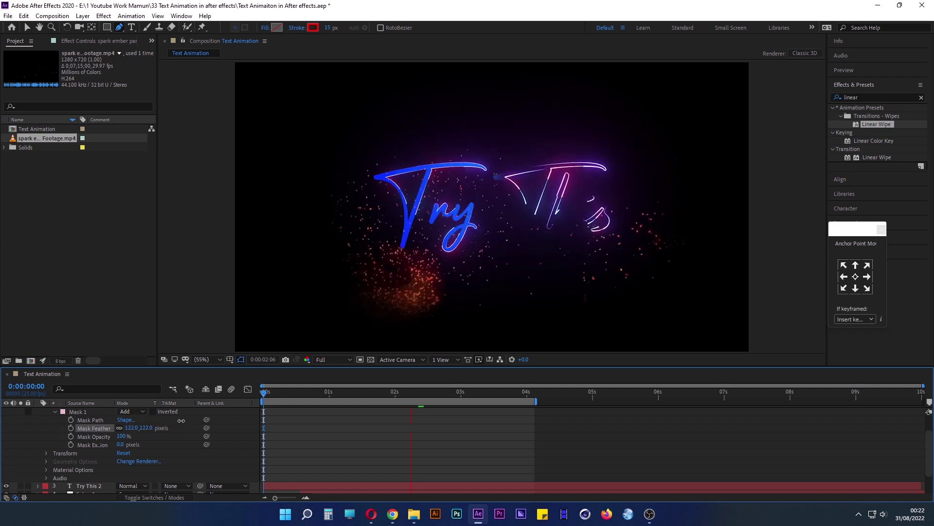
key(space)
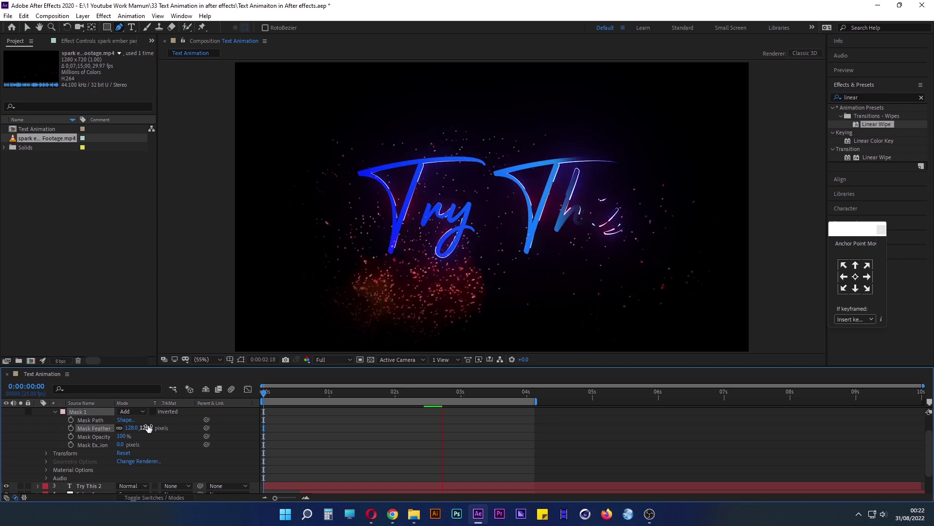
drag(138, 428, 137, 428)
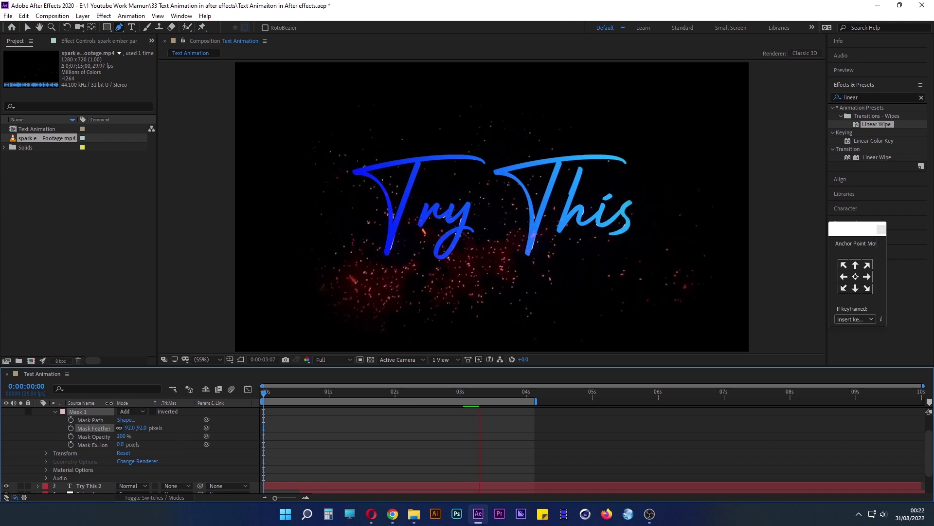
scroll(83, 434, up, 3)
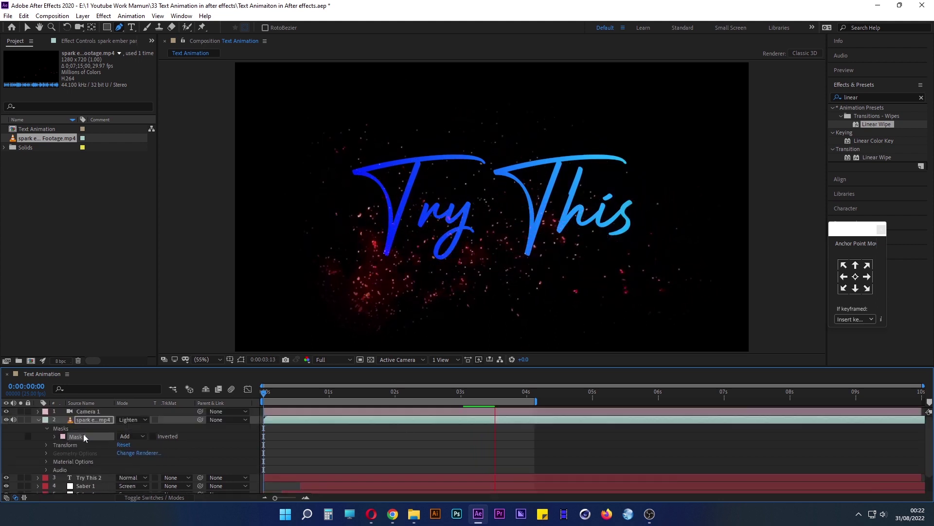
Collapse the spark layer, set its blend mode to Soft Light, and preview.
click(40, 419)
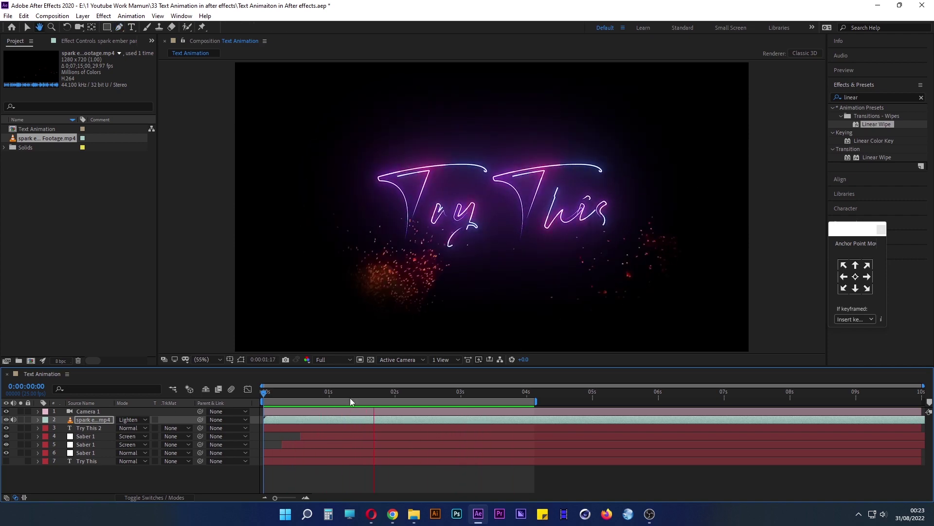
key(space)
click(125, 419)
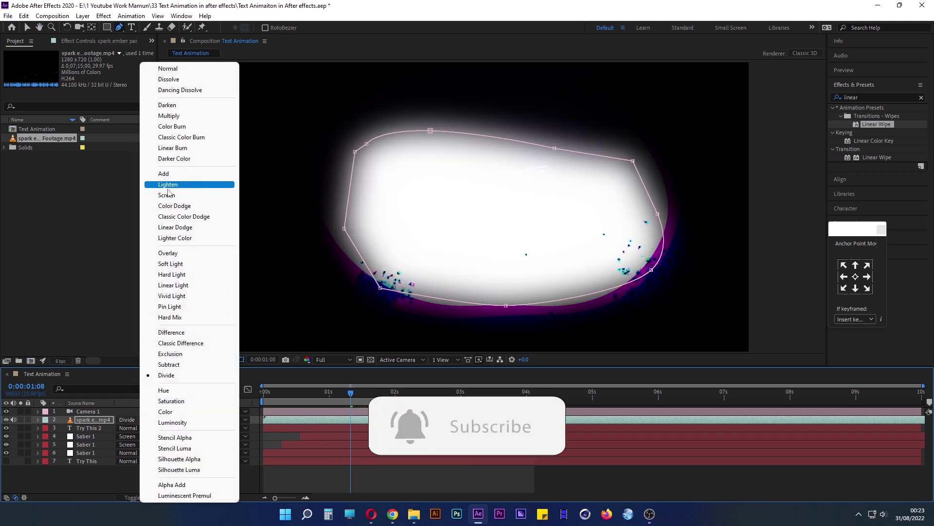
click(180, 265)
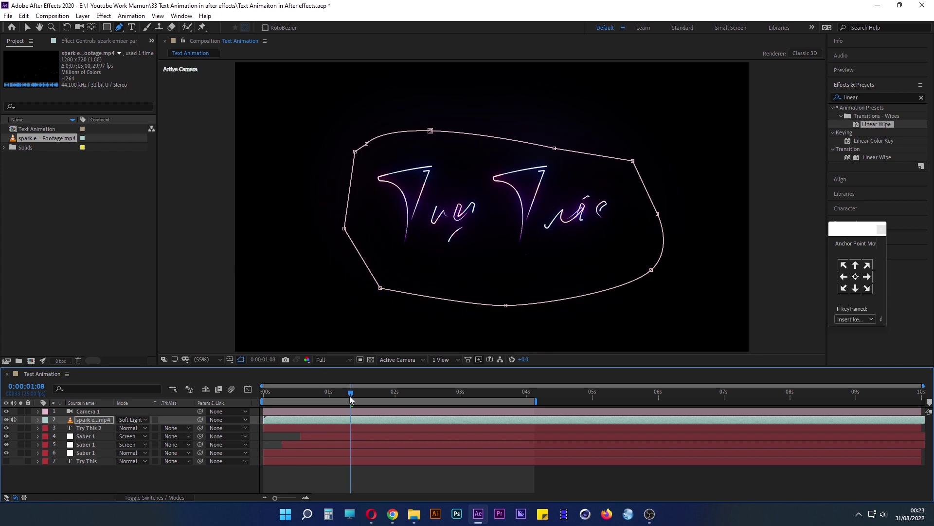
mouse_move(350, 399)
mouse_down()
mouse_move(485, 400)
mouse_move(314, 410)
mouse_up()
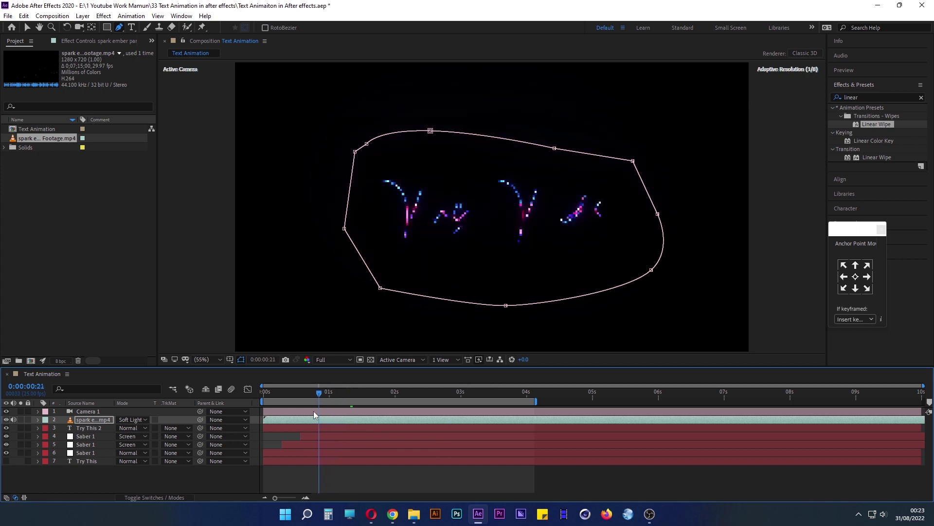
key(space)
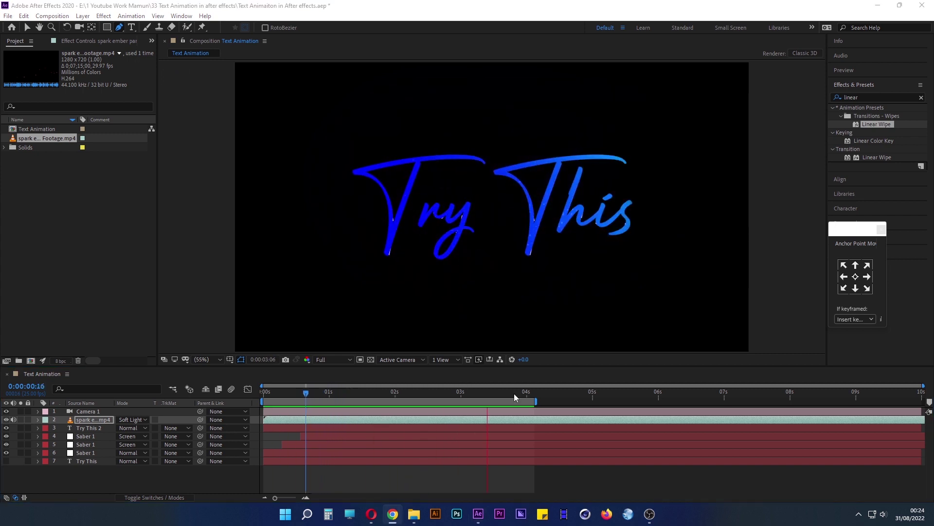
Extend the work-area end to 5 seconds and move the playhead to about 3:09.
click(88, 428)
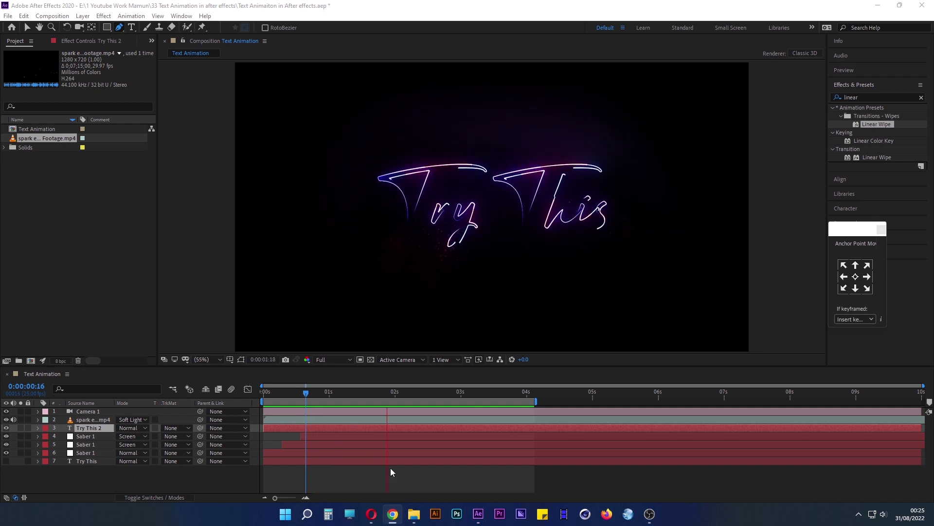
click(437, 469)
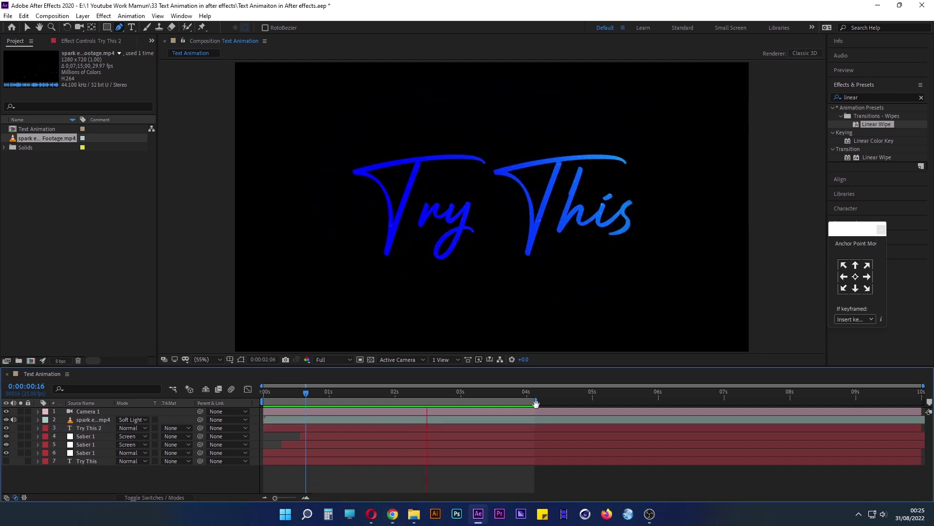
key(space)
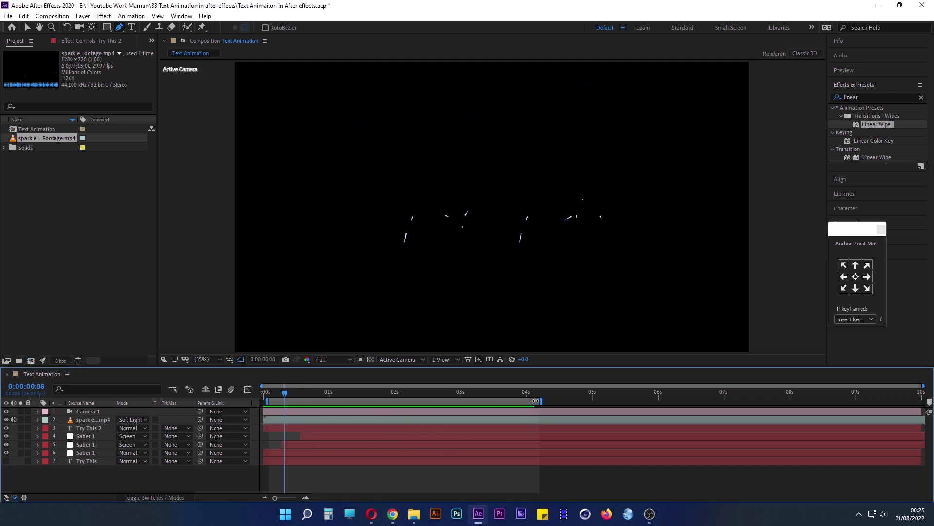
drag(534, 401, 591, 399)
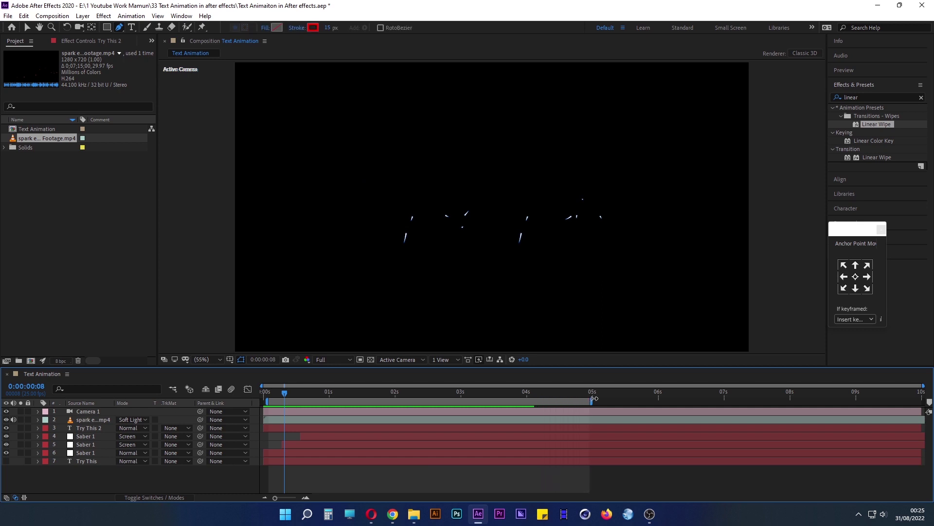
drag(284, 398, 482, 419)
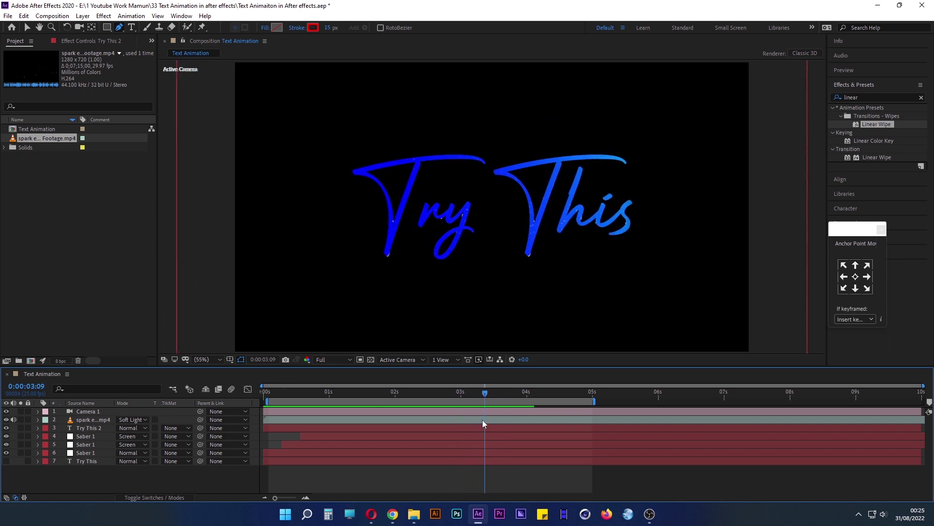
Search 'cc li' and apply CC Light Sweep to the Try This 2 text layer.
click(861, 95)
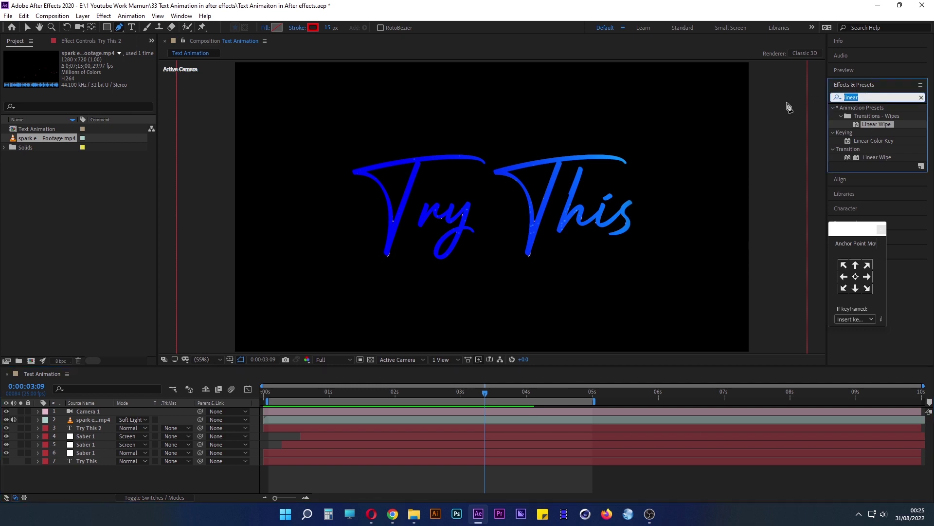
text(cc li)
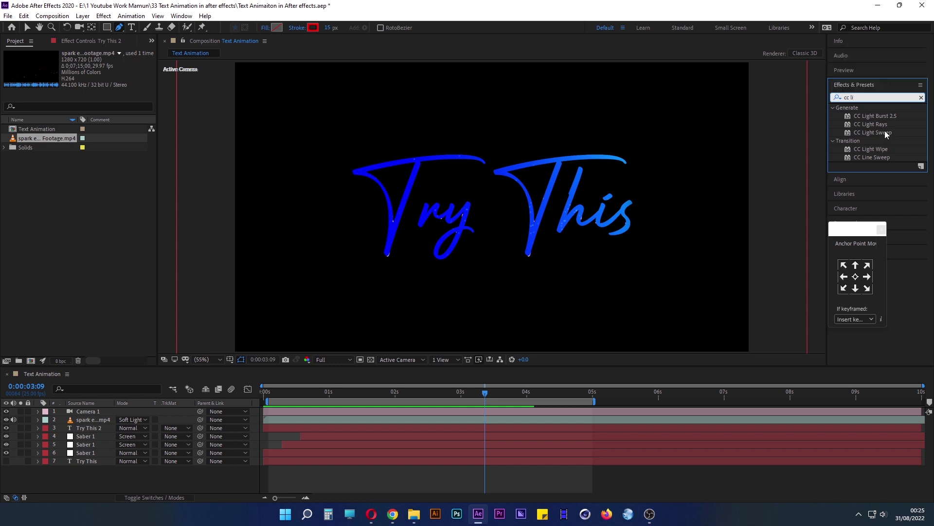
drag(884, 132, 666, 316)
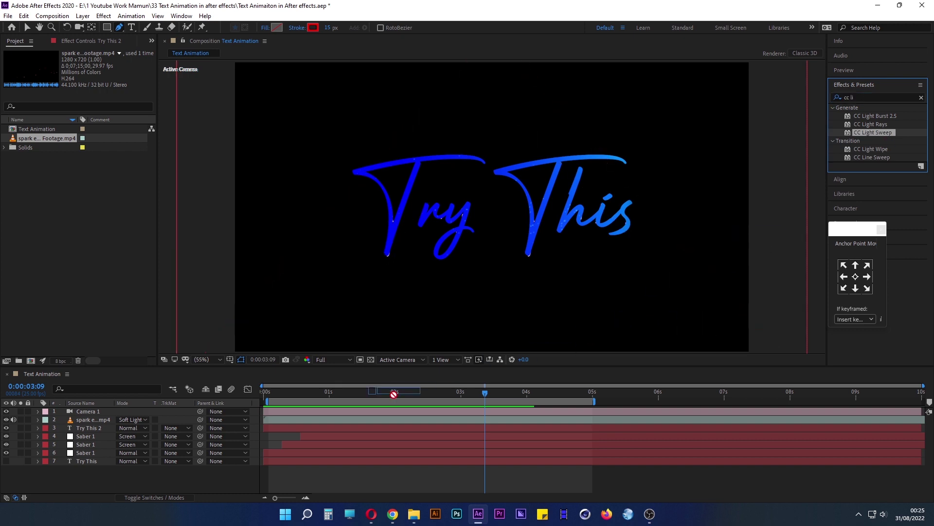
click(492, 426)
key(v)
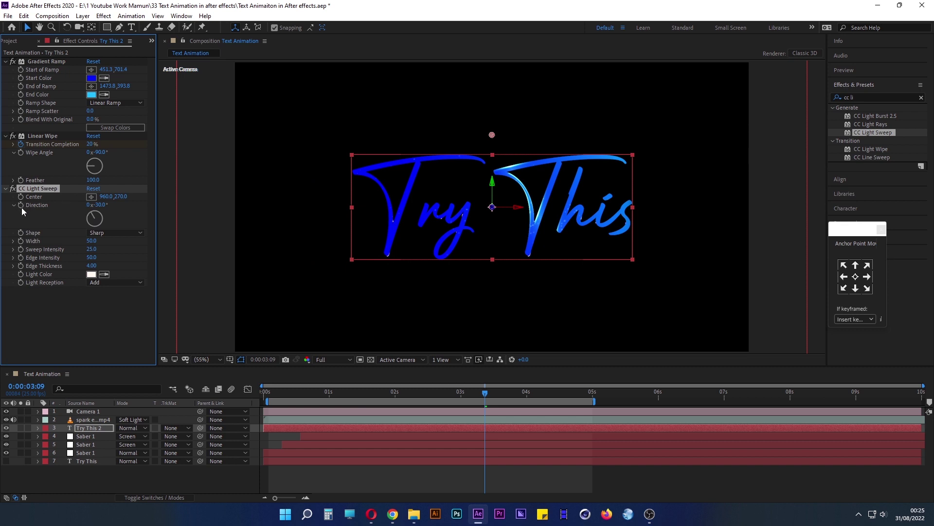
Set CC Light Sweep Direction near -4°, Width 72, Sweep Intensity 51, centre left of the text.
mouse_move(492, 134)
mouse_down()
mouse_move(394, 219)
mouse_move(415, 208)
mouse_up()
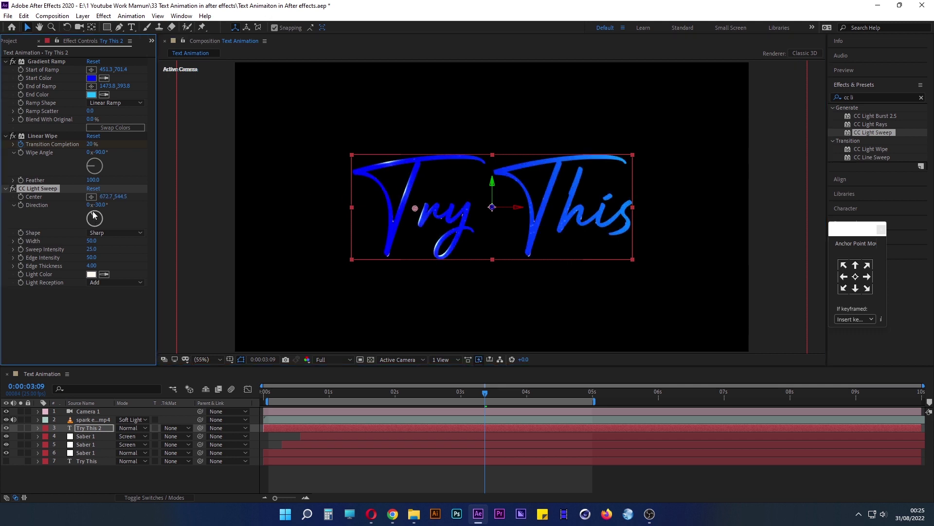
drag(95, 214, 95, 209)
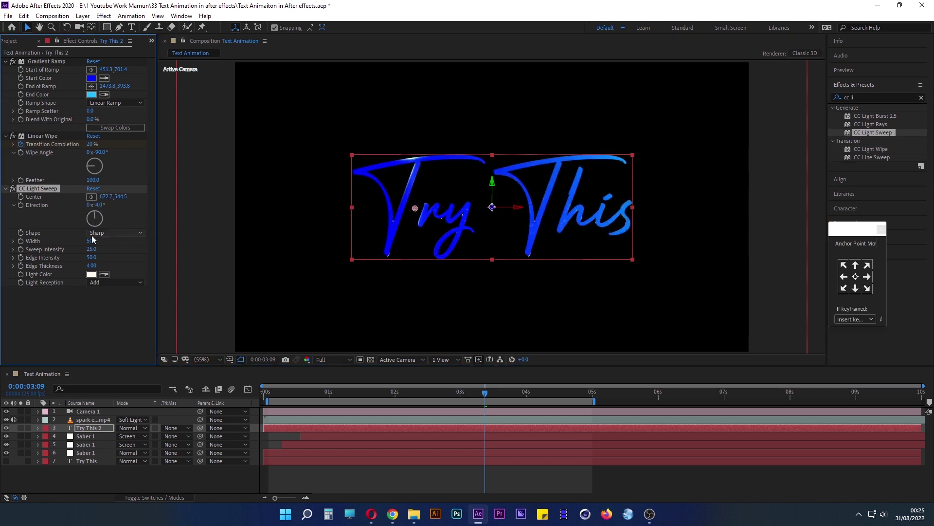
mouse_move(95, 240)
mouse_down()
mouse_move(109, 236)
mouse_move(50, 245)
mouse_up()
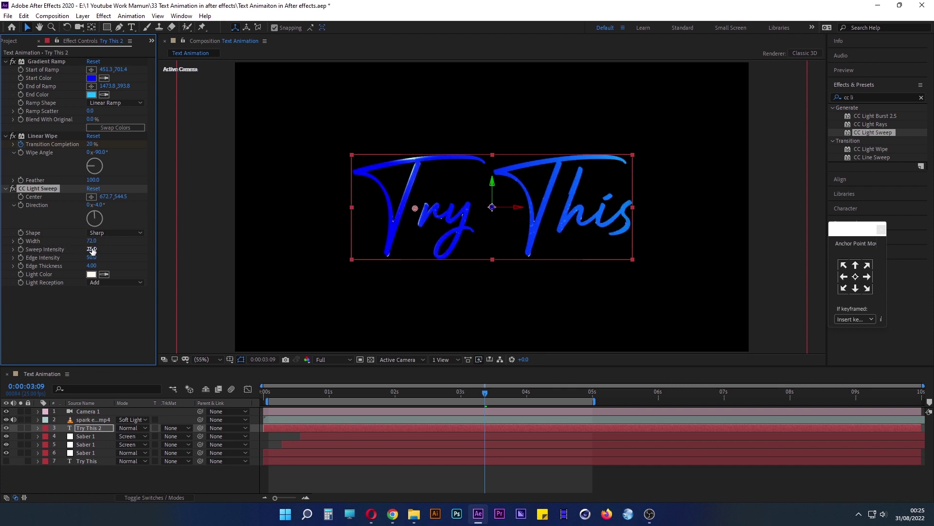
drag(91, 248, 100, 244)
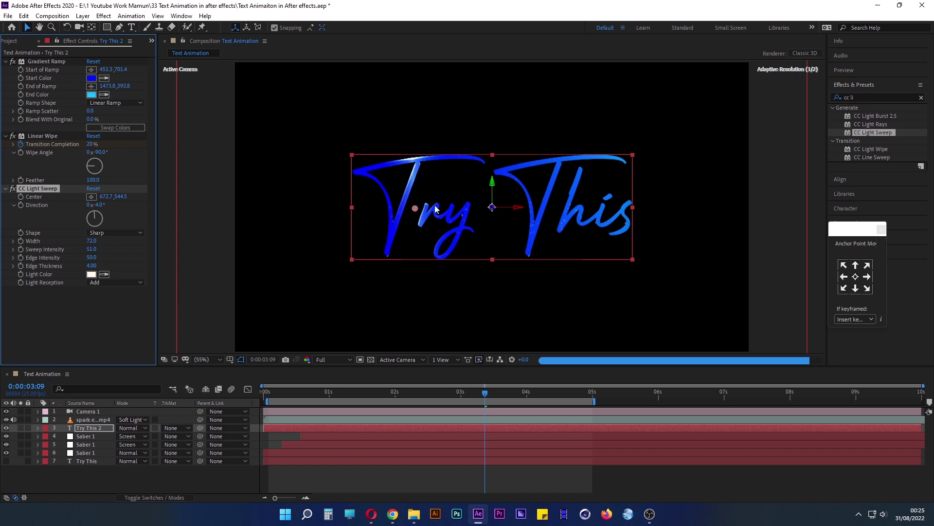
drag(414, 207, 374, 222)
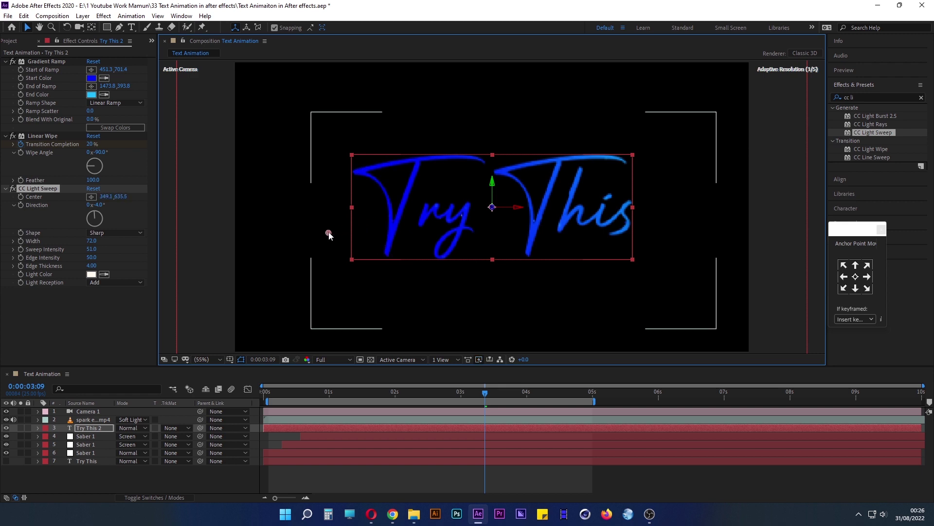
Around 4:10, keyframe the light sweep Center past 'This' toward the upper right.
click(23, 201)
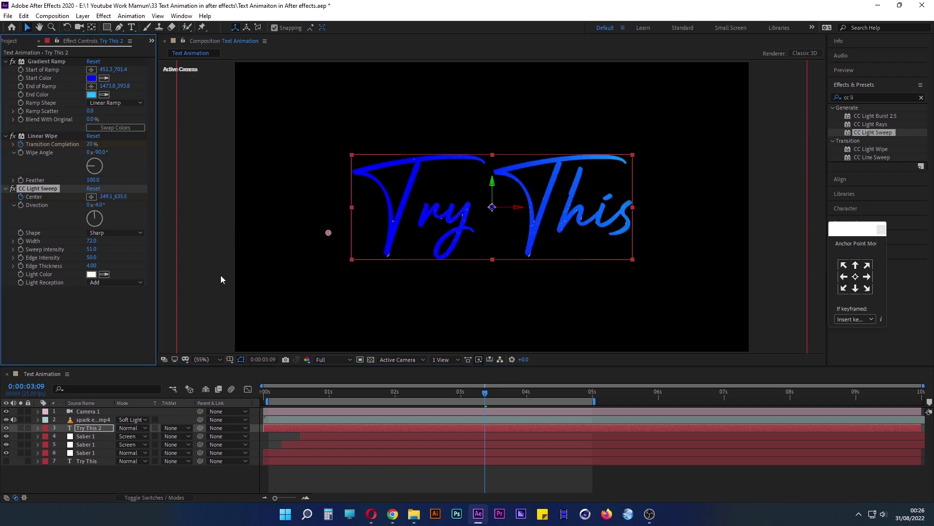
drag(492, 391, 553, 404)
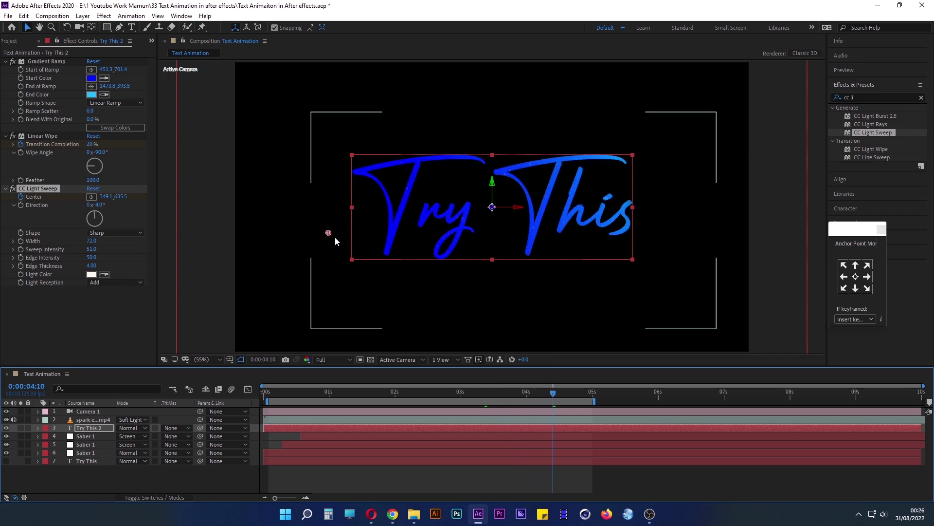
drag(331, 235, 666, 179)
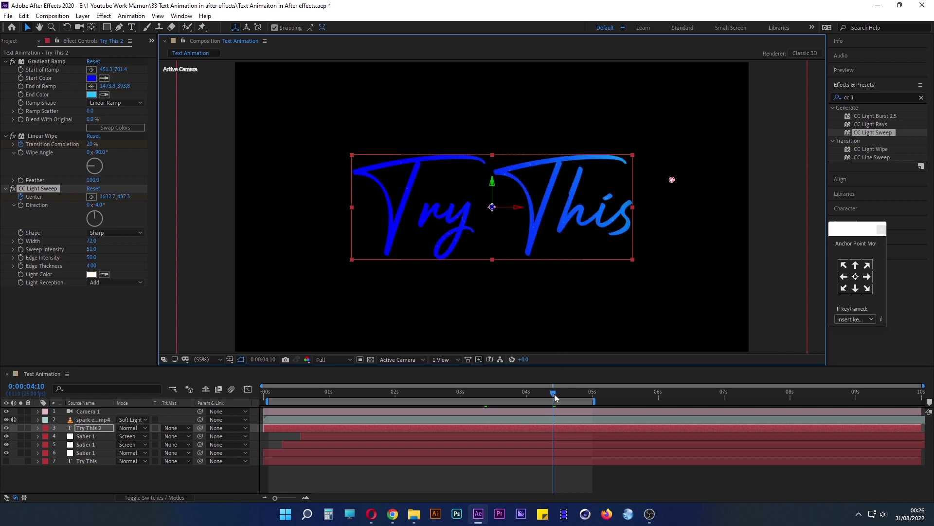
drag(673, 180, 683, 178)
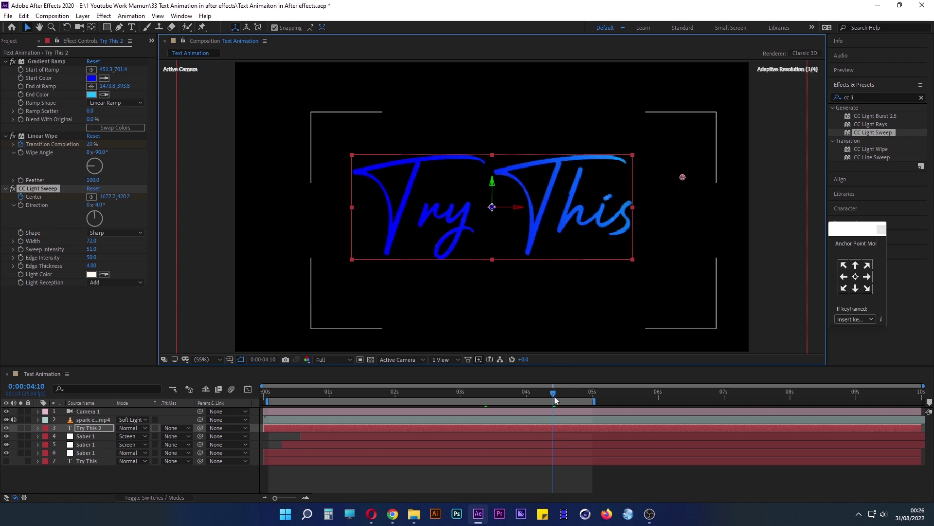
drag(556, 400, 390, 399)
Preview the light sweep, then maximize the viewer with ` and replay it.
key(space)
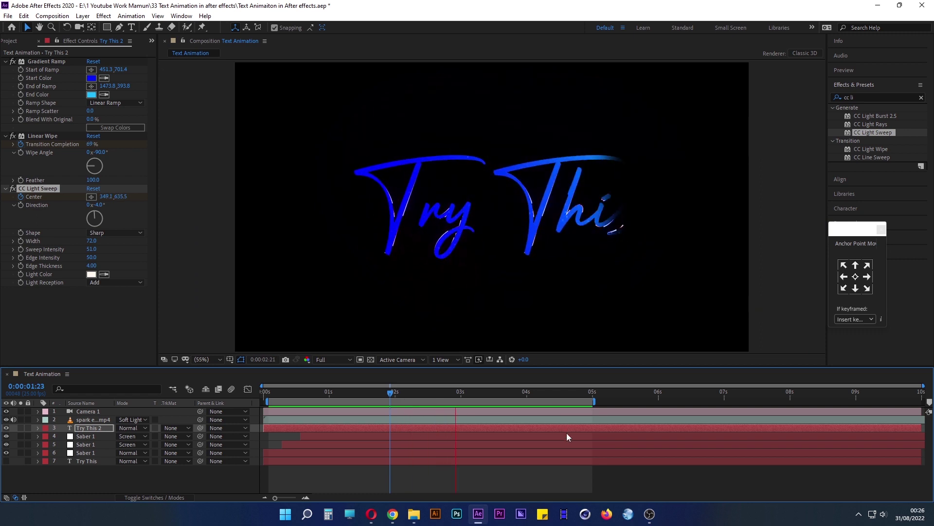
key(space)
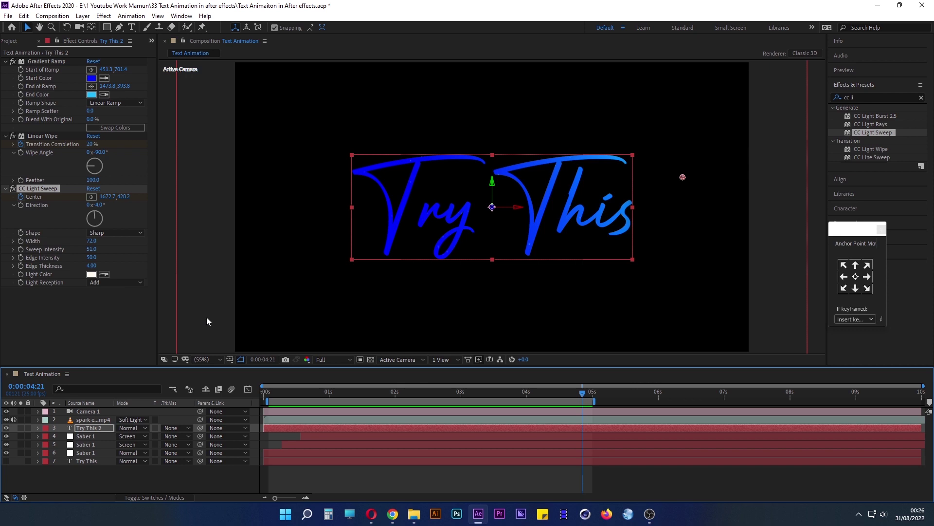
click(221, 290)
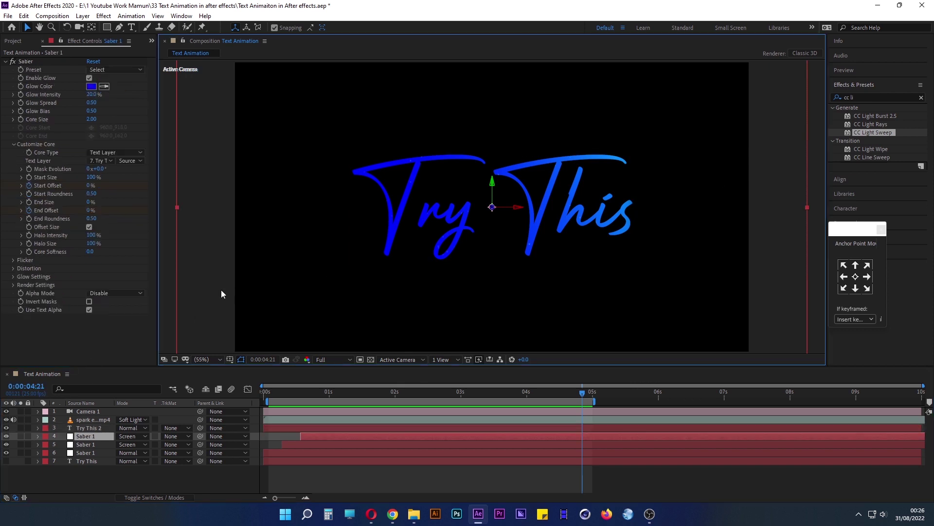
key(grave)
key(space)
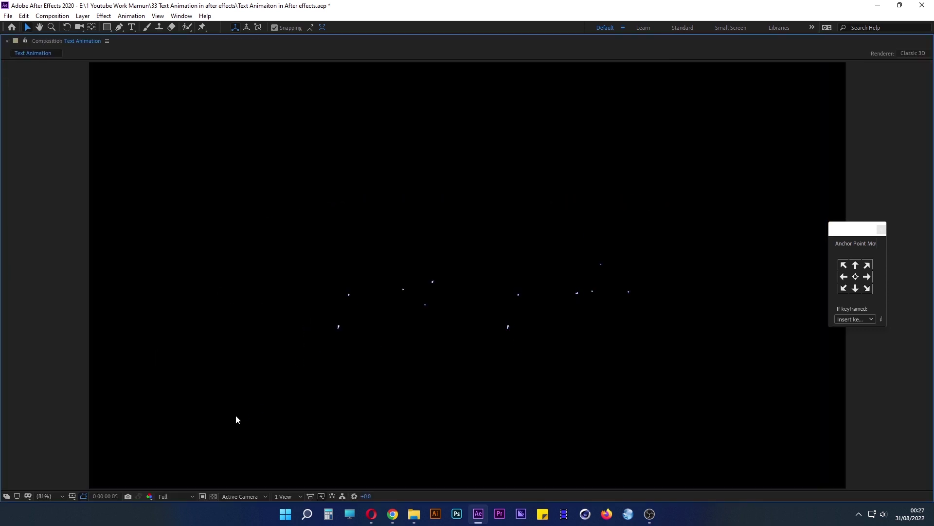